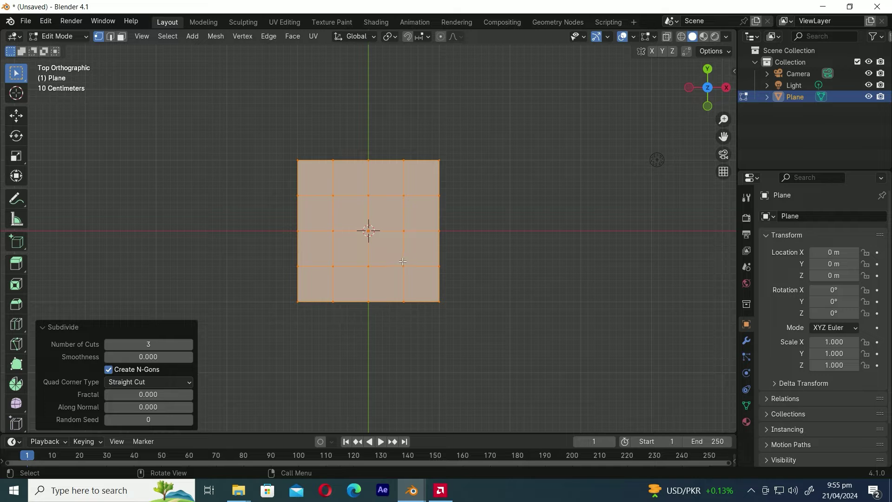
# Move the subdivided plane about 1.16 m in X and 0.74 m in Y, and scale it uniformly to about 0.72.
pyautogui.press('g')
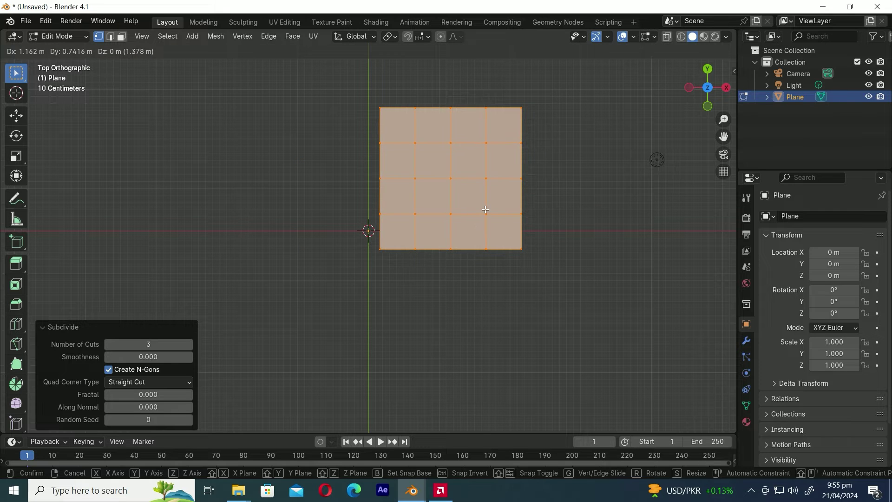
pyautogui.click(486, 210)
pyautogui.press('s')
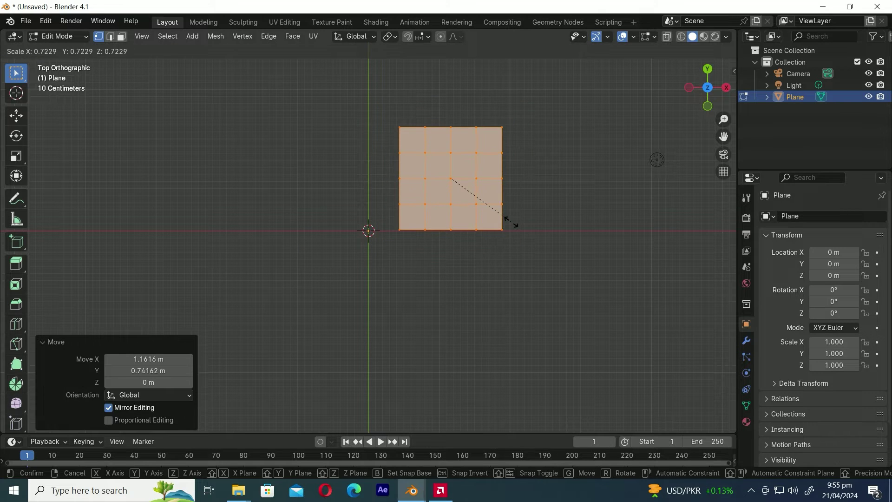
pyautogui.click(512, 222)
pyautogui.keyDown('shift'); pyautogui.moveTo(529, 203); pyautogui.dragTo(524, 236, button='middle'); pyautogui.keyUp('shift')
# Add a level 2 Subdivision Surface to the plane in Object Mode and display its modifier settings.
pyautogui.press('Tab')
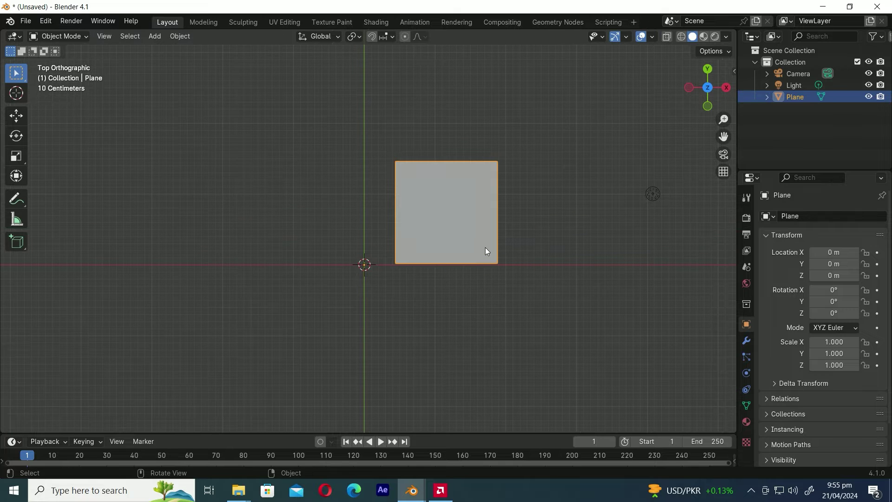
pyautogui.hotkey('ctrl', '2')
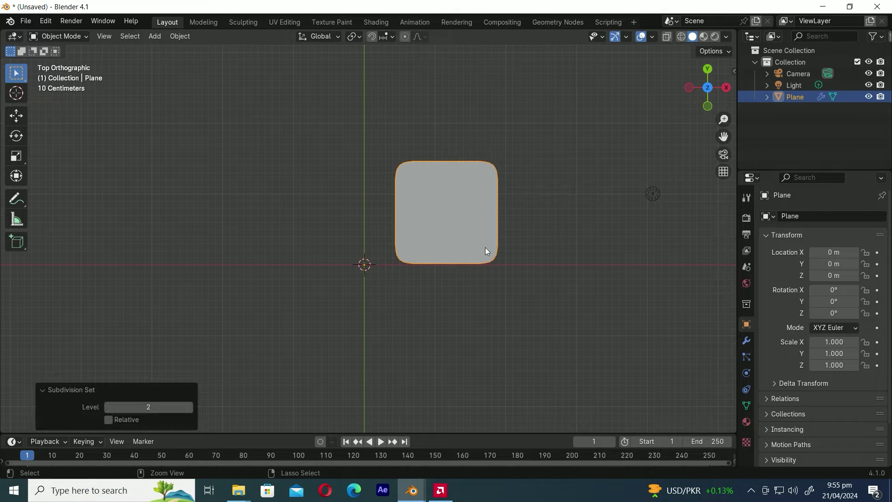
pyautogui.click(746, 341)
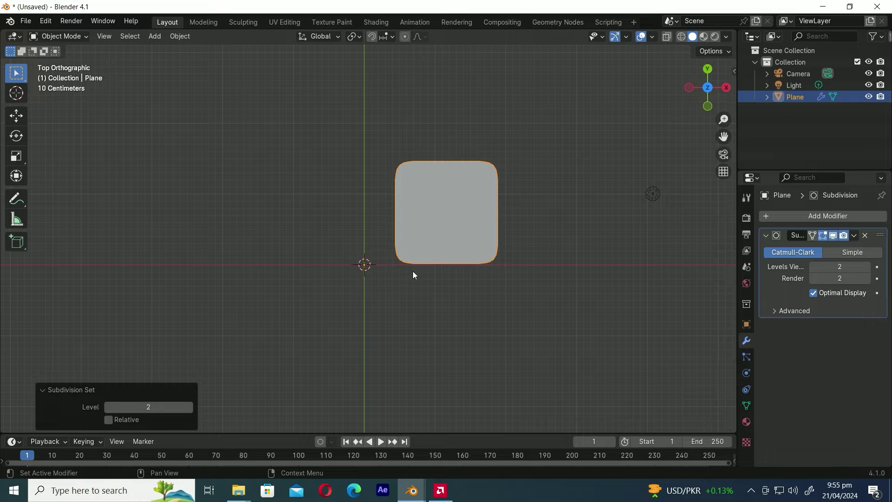
# Scale the left column of plane vertices along Y to roughly half, with smooth proportional editing at size 1.00.
pyautogui.press('Tab')
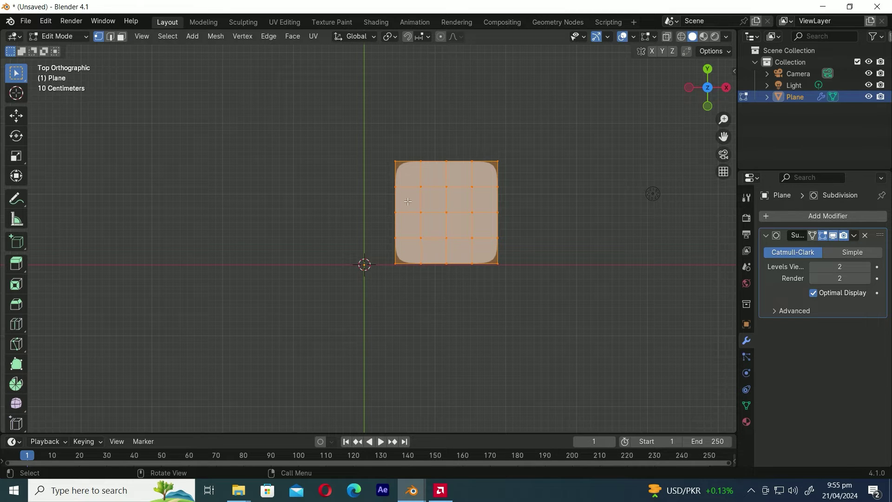
pyautogui.moveTo(377, 140); pyautogui.dragTo(402, 288)
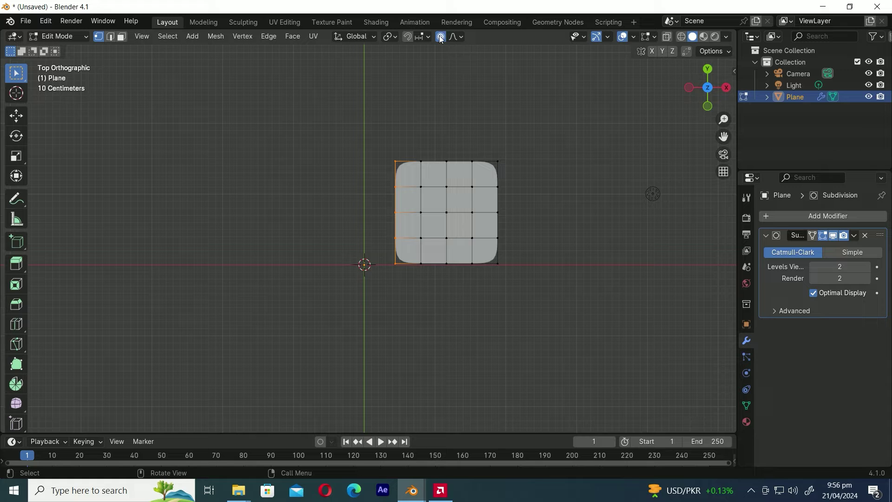
pyautogui.click(16, 115)
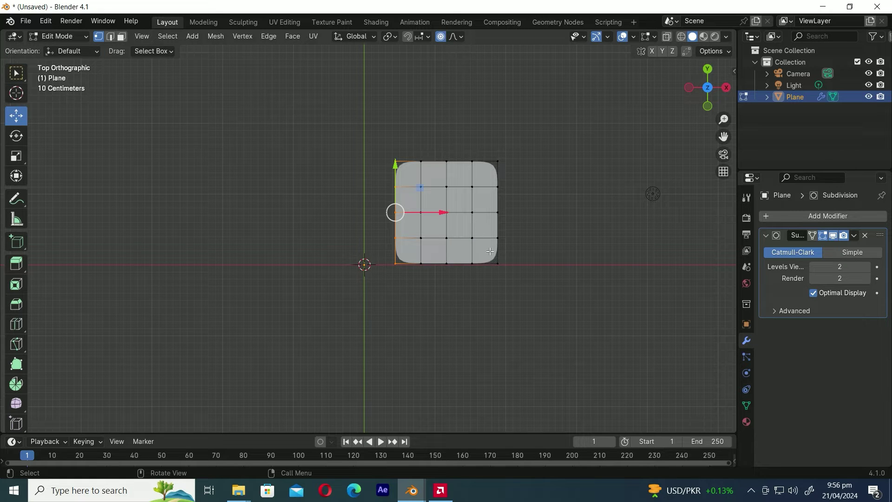
pyautogui.press('s')
pyautogui.press('y')
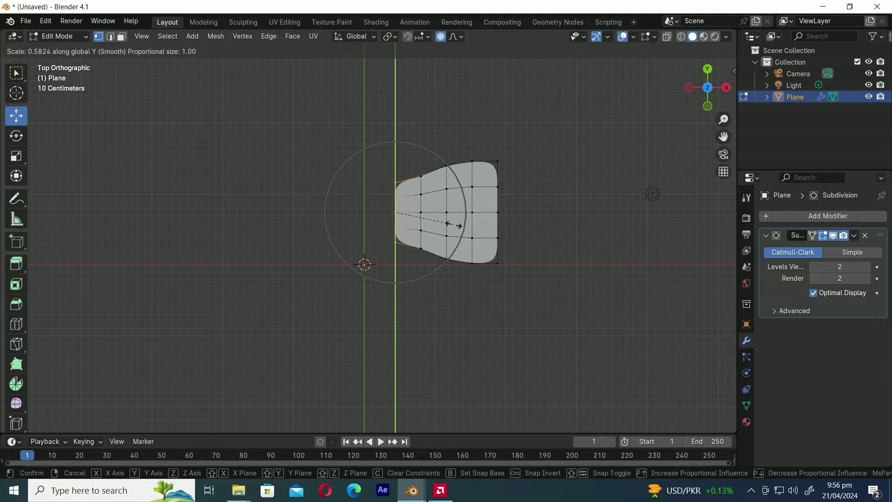
pyautogui.click(451, 228)
# Rotate the whole tapered mesh about -27.1° around Z.
pyautogui.press('a')
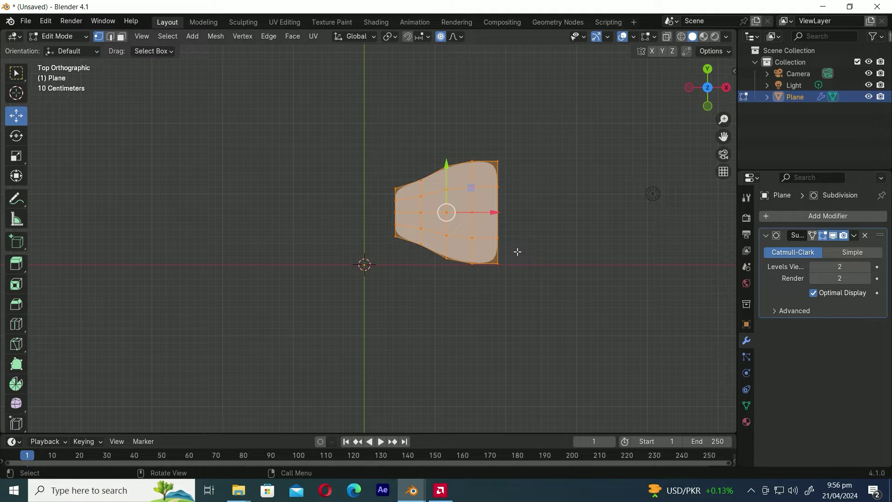
pyautogui.press('r')
pyautogui.click(518, 216)
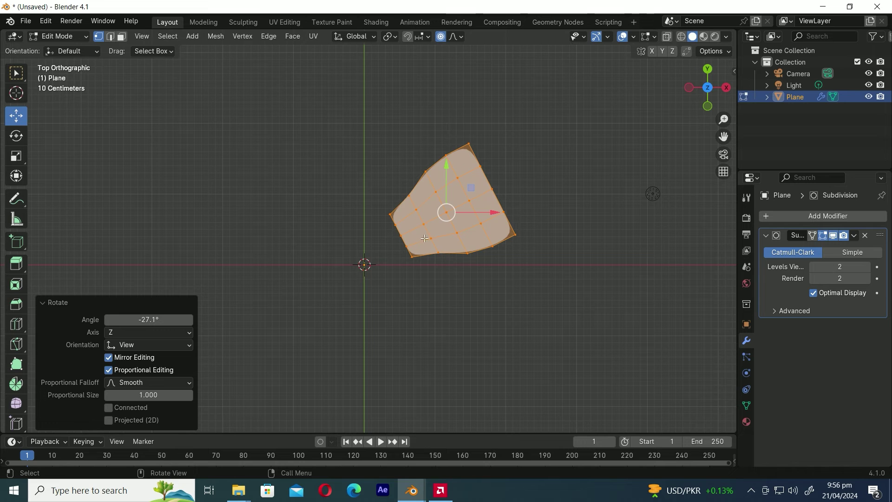
# Pull the middle vertex of the narrow edge outward toward the origin, with the proportional size reduced to about 0.47 m.
pyautogui.click(399, 235)
pyautogui.press('g')
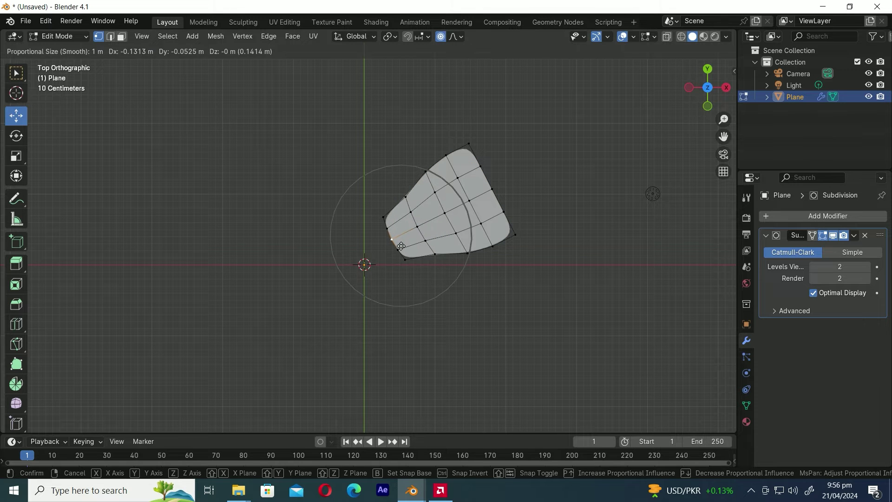
pyautogui.scroll(3, 399, 245)
pyautogui.scroll(5, 401, 246)
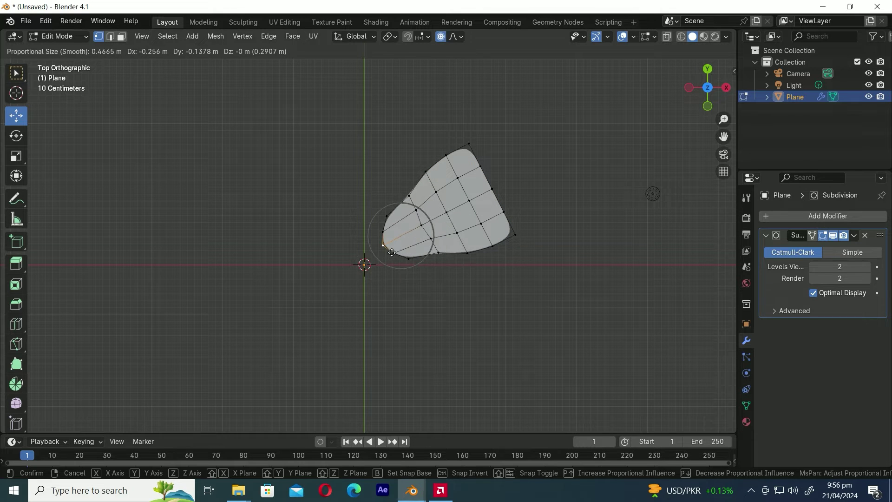
pyautogui.click(391, 254)
# Pull the wide edge's middle vertex out about 0.96 m in X and 0.42 m in Y, with a proportional size of about 0.91 m.
pyautogui.click(494, 190)
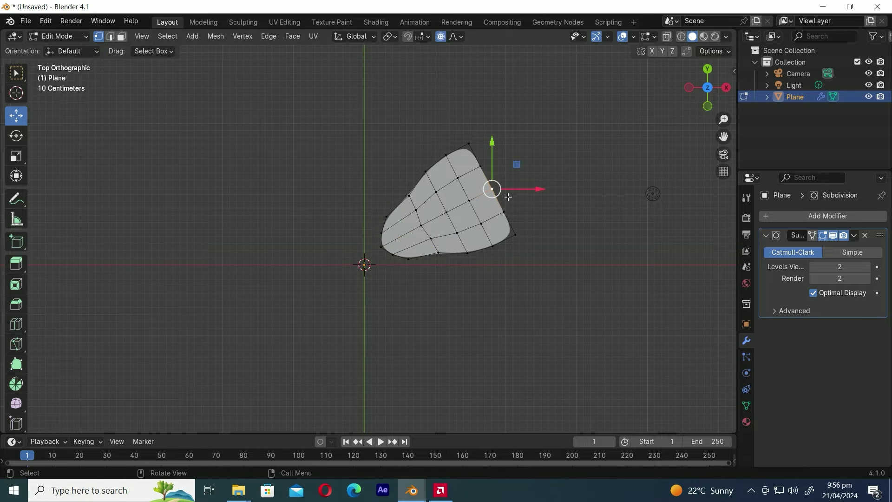
pyautogui.press('g')
pyautogui.scroll(-3, 561, 174)
pyautogui.scroll(-4, 561, 174)
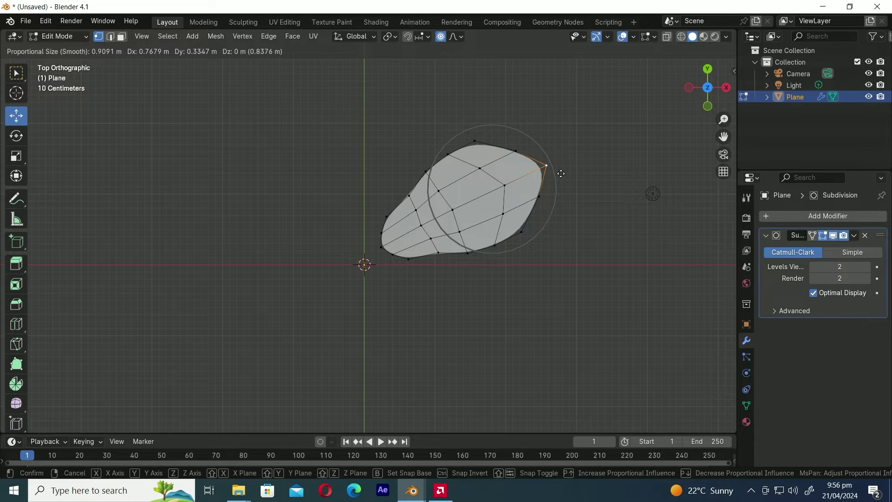
pyautogui.click(575, 166)
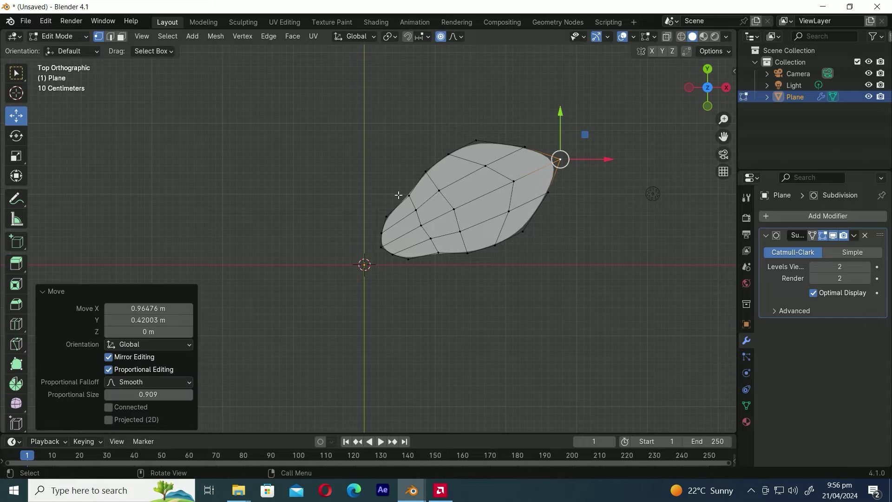
# Move the narrow tip vertex about -0.20 m in X and -0.18 m in Y to the origin, and scale it proportionally along Y to 0.471.
pyautogui.click(384, 248)
pyautogui.press('g')
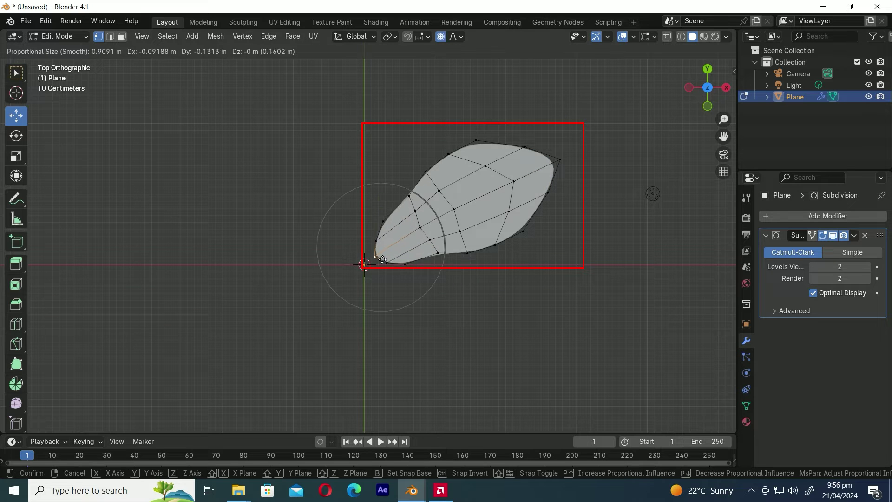
pyautogui.click(376, 261)
pyautogui.press('s')
pyautogui.press('y')
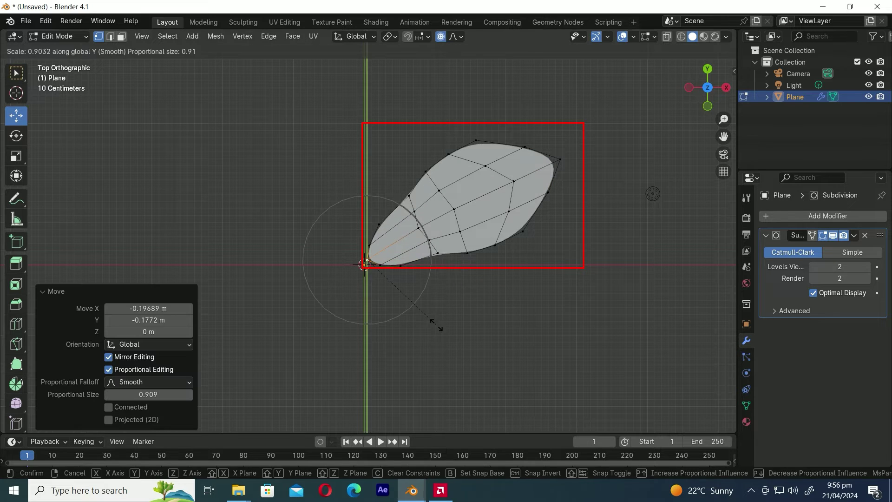
pyautogui.click(407, 290)
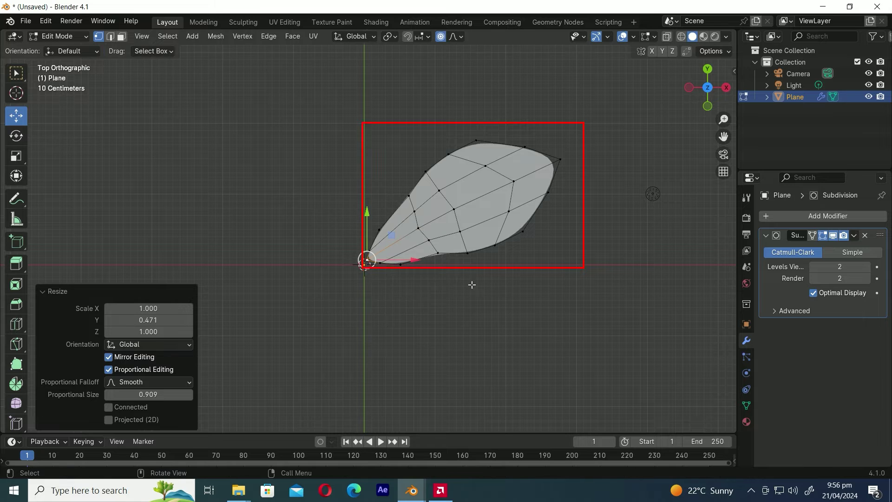
# Lower the middle vertex of the lower outline about 0.19 m, and shift the opposite upper outline vertex about 0.09 m in X and -0.06 m in Y.
pyautogui.click(468, 252)
pyautogui.press('g')
pyautogui.click(482, 295)
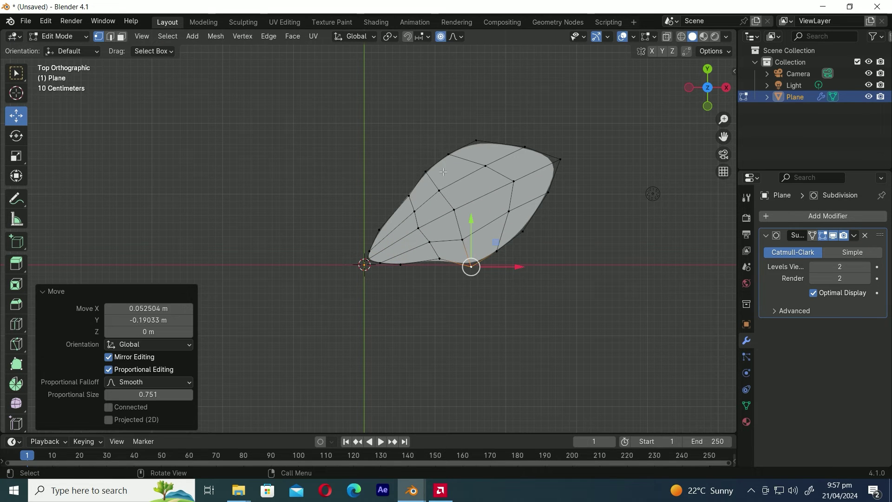
pyautogui.click(451, 155)
pyautogui.press('g')
pyautogui.click(480, 182)
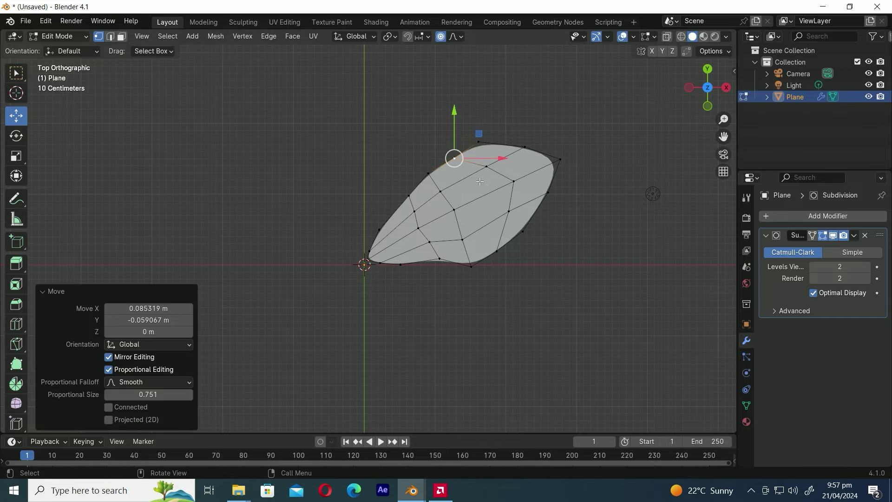
# Adjust the interior centre-line vertices, moving the central one about 0.15 m in X and 0.06 m in Y.
pyautogui.click(511, 181)
pyautogui.press('g')
pyautogui.click(511, 182)
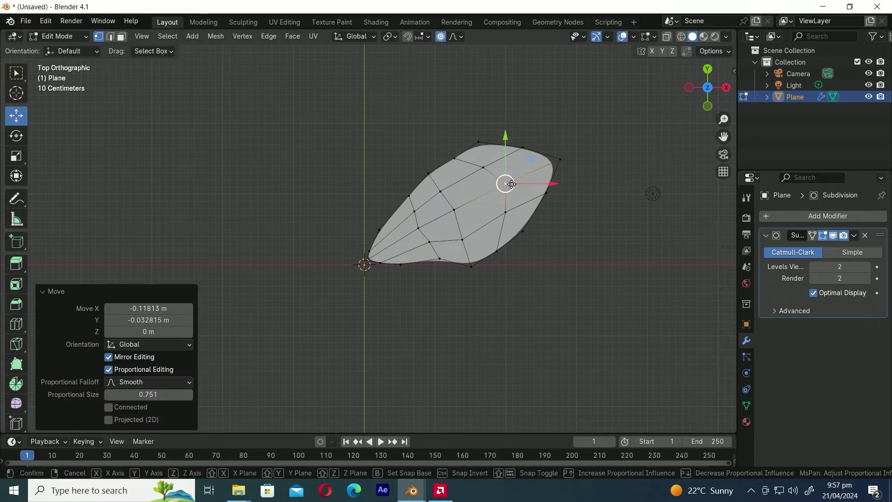
pyautogui.click(449, 219)
pyautogui.press('g')
pyautogui.click(454, 221)
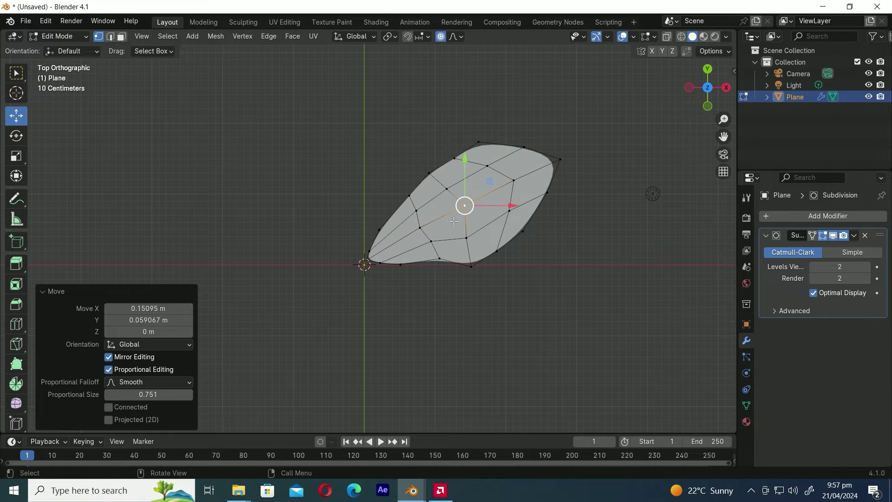
# Nudge the upper outline vertex near the tip about 0.07 m in X and -0.02 m in Y, and shift the lower outline's middle vertex slightly up and right.
pyautogui.click(380, 230)
pyautogui.press('g')
pyautogui.click(389, 247)
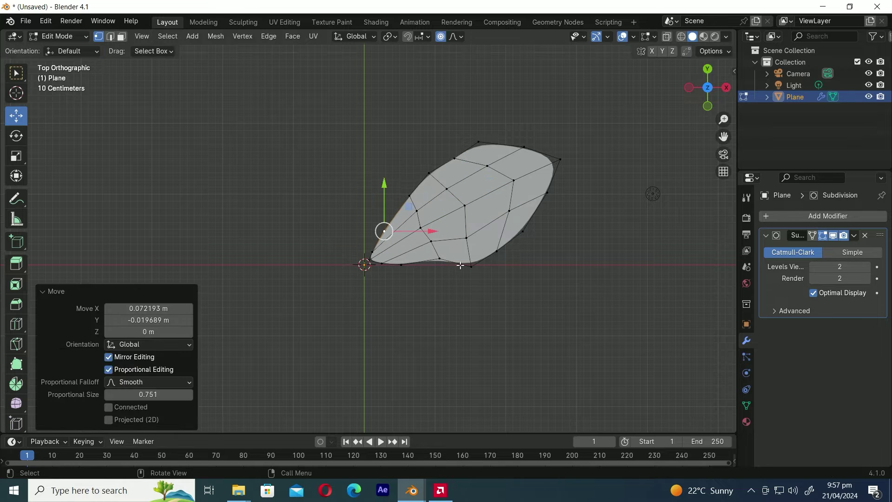
pyautogui.click(471, 267)
pyautogui.press('g')
pyautogui.click(475, 264)
# Move the two outline vertices on the shape's lower-right side outward to make that side fuller.
pyautogui.click(521, 240)
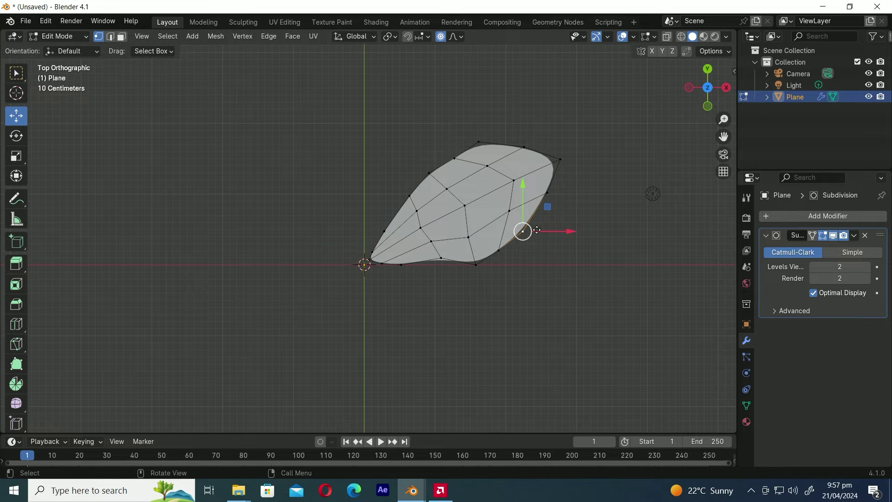
pyautogui.press('g')
pyautogui.click(546, 219)
pyautogui.press('g')
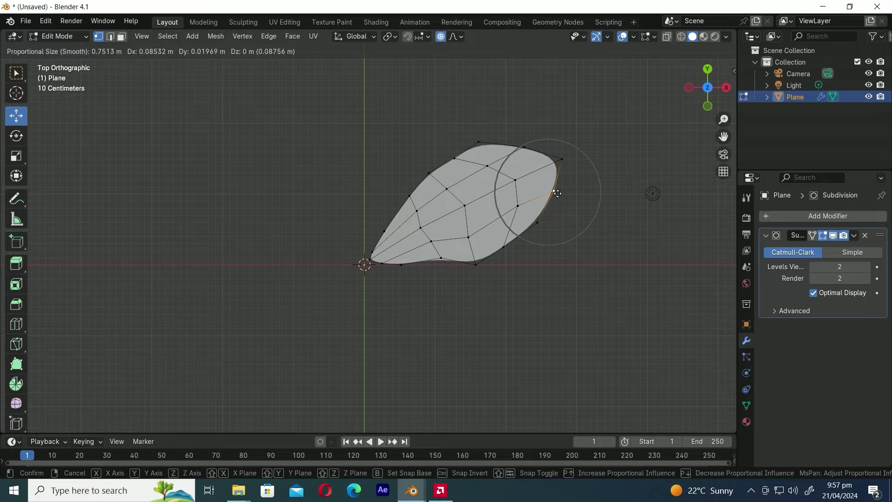
pyautogui.click(558, 193)
# Smooth the upper outline by repositioning its topmost vertex, the neighbouring vertex to its left, and the one nearer the tip.
pyautogui.click(473, 140)
pyautogui.press('g')
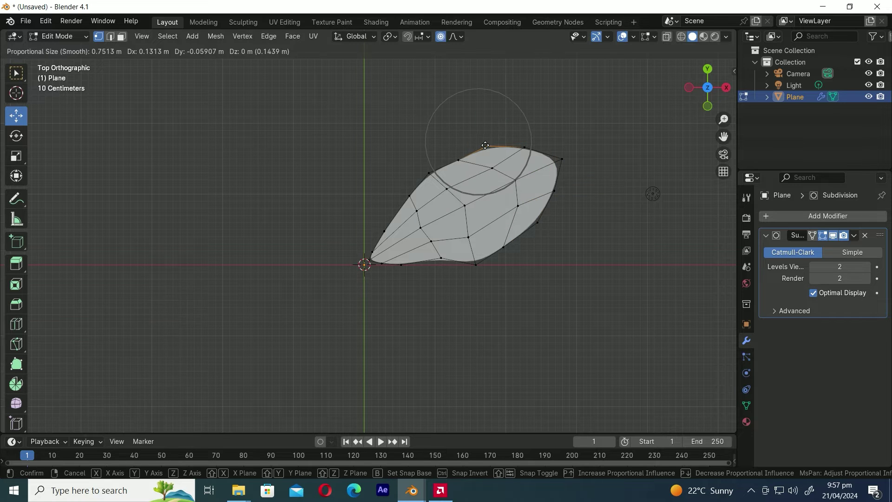
pyautogui.click(485, 146)
pyautogui.press('g')
pyautogui.click(460, 161)
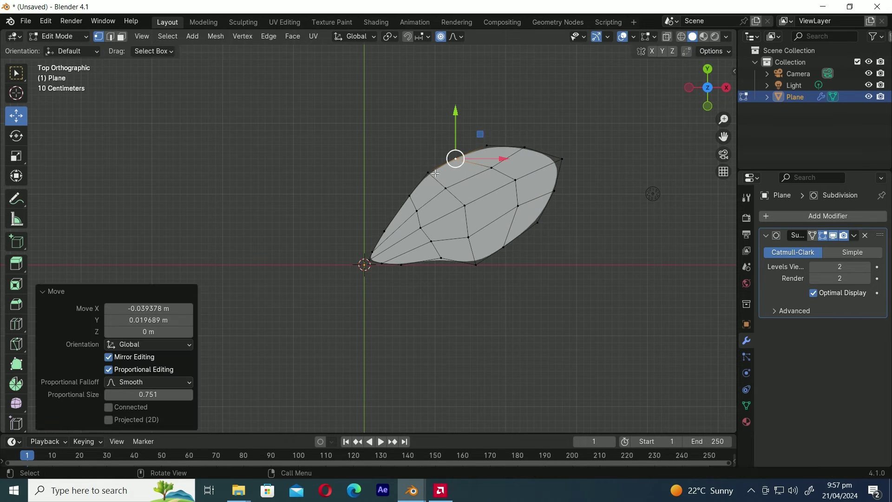
pyautogui.click(411, 198)
pyautogui.press('g')
pyautogui.click(413, 216)
# Lower the bottom outline vertex about 0.22 m in Y, and shift the adjacent vertex on its right slightly down and inward.
pyautogui.click(482, 277)
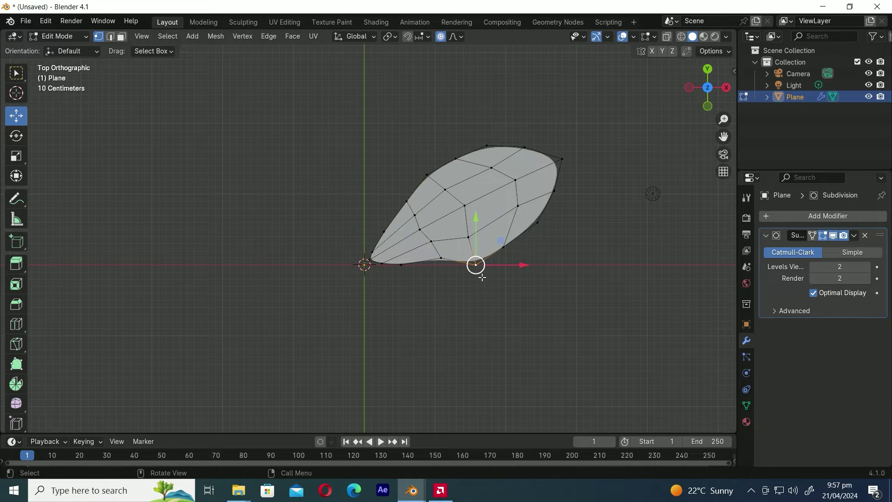
pyautogui.press('g')
pyautogui.click(484, 278)
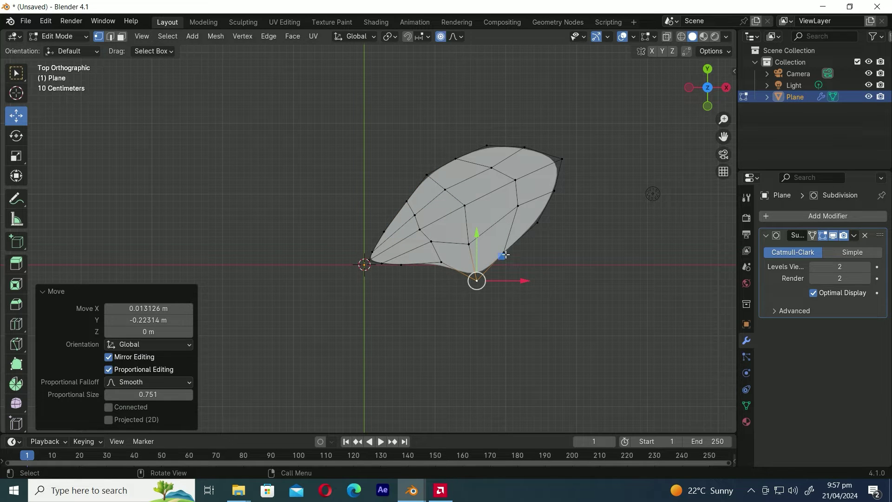
pyautogui.click(506, 255)
pyautogui.press('g')
pyautogui.click(501, 258)
# Move the mesh's central vertex slightly down, and pull the outline vertex right of the bottom corner farther down and left.
pyautogui.click(467, 211)
pyautogui.press('g')
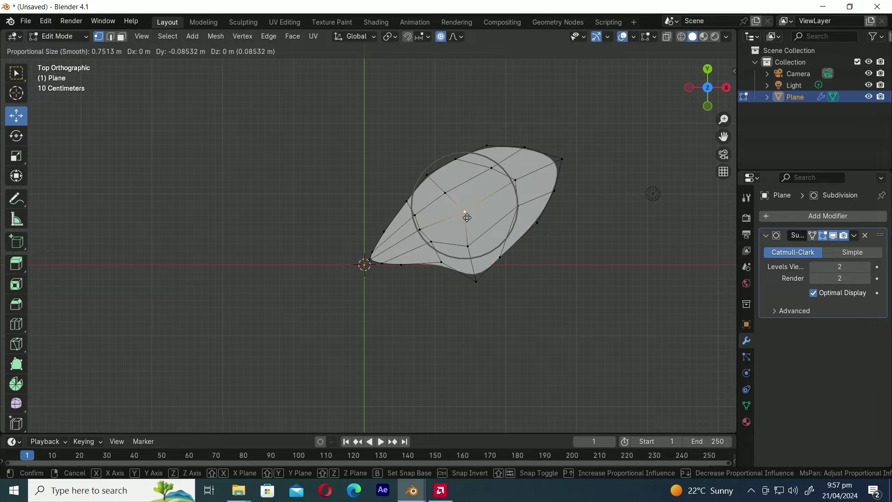
pyautogui.click(466, 221)
pyautogui.click(508, 262)
pyautogui.press('g')
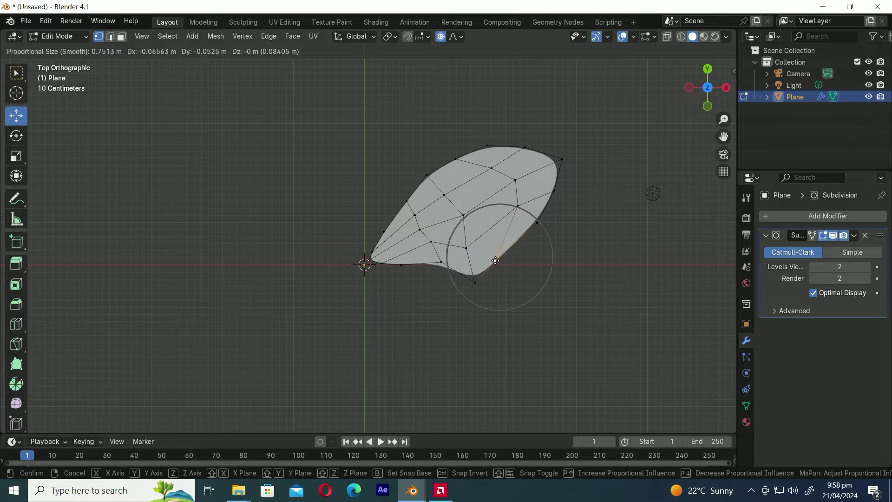
pyautogui.click(492, 263)
# Move the lower outline vertex left of the bottom corner slightly down and toward that corner.
pyautogui.click(439, 263)
pyautogui.press('g')
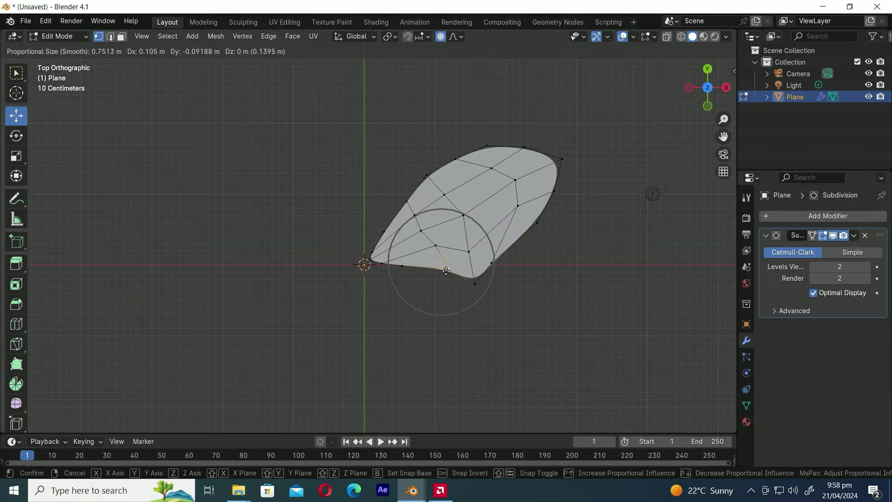
pyautogui.click(450, 269)
# Reposition two interior vertices near the tip, shifting the centre-line one about 0.07 m in X and -0.03 m in Y.
pyautogui.click(438, 246)
pyautogui.press('g')
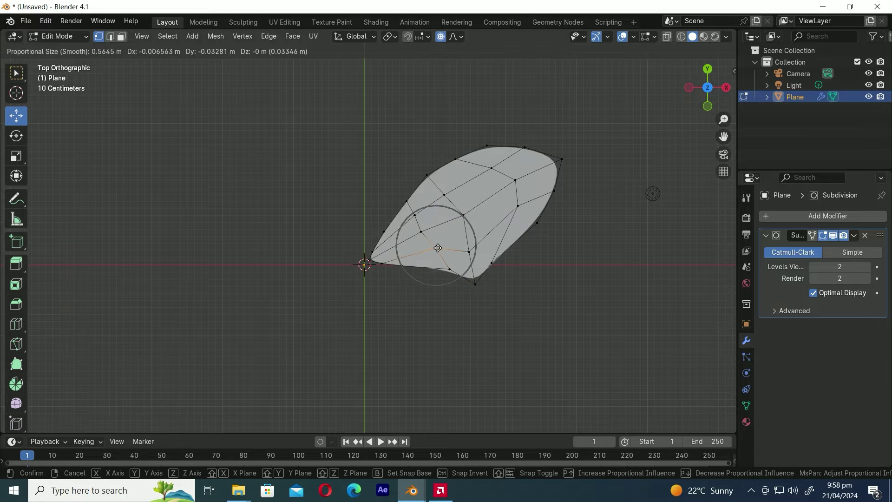
pyautogui.click(438, 250)
pyautogui.click(424, 233)
pyautogui.press('g')
pyautogui.click(428, 234)
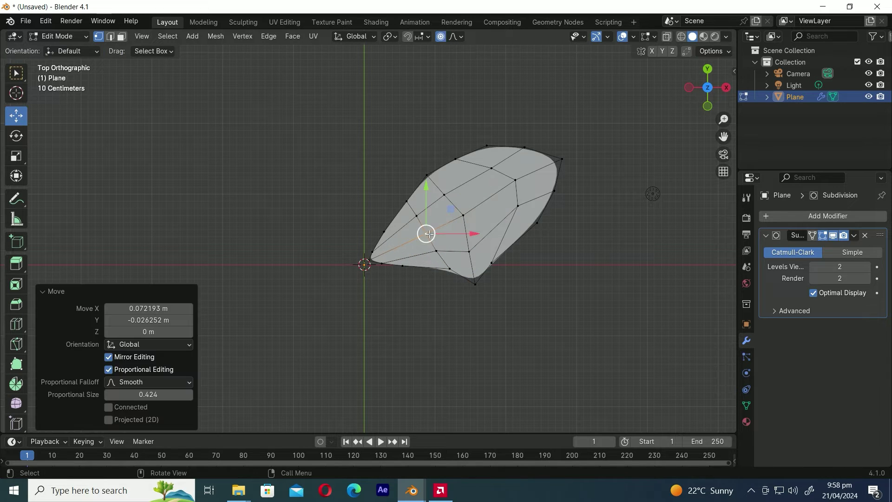
# Nudge the mesh's central vertex slightly right, and shift the interior vertex above the bottom corner slightly right and up.
pyautogui.click(466, 220)
pyautogui.press('g')
pyautogui.click(468, 219)
pyautogui.click(469, 251)
pyautogui.press('g')
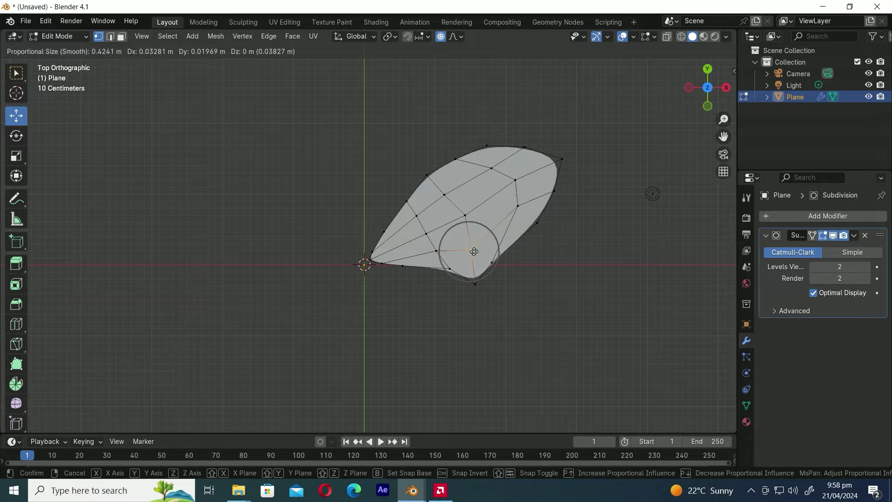
pyautogui.click(472, 250)
# Move the outline vertex right of the bottom corner slightly outward, and lower the rightmost interior vertex slightly.
pyautogui.click(493, 264)
pyautogui.press('g')
pyautogui.click(489, 257)
pyautogui.click(518, 205)
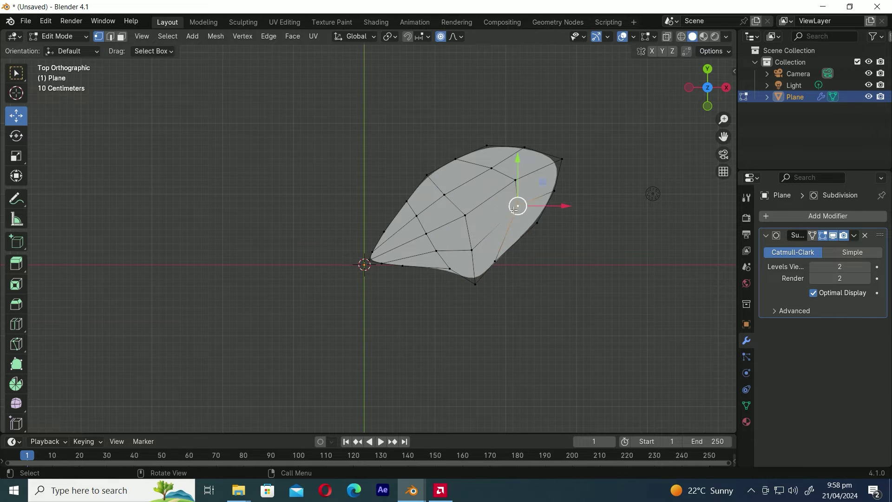
pyautogui.press('g')
pyautogui.click(515, 212)
# Lower the right-edge outline vertex about 0.05 m, and shift the upper outline vertex nearest the upper-right corner slightly right.
pyautogui.click(554, 190)
pyautogui.press('g')
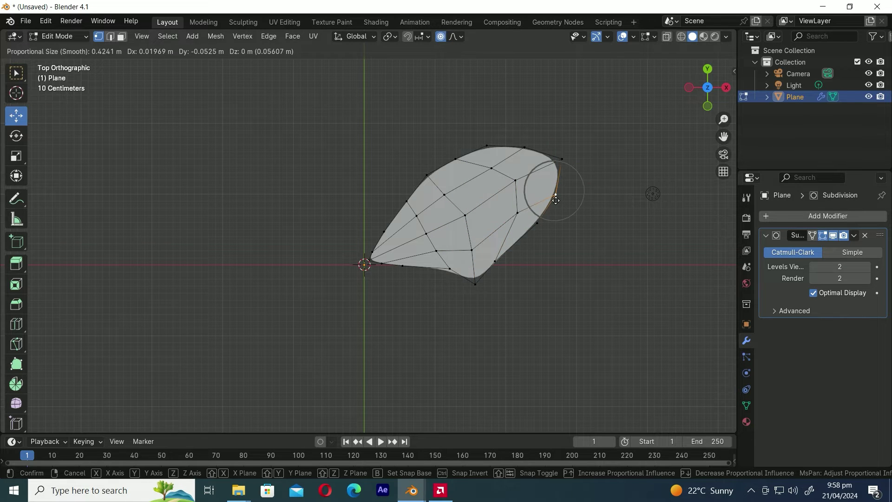
pyautogui.click(556, 195)
pyautogui.click(528, 148)
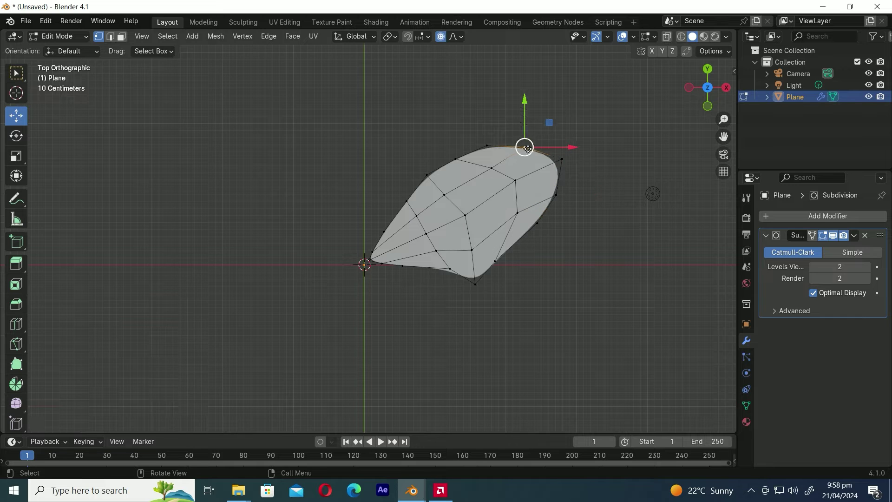
pyautogui.press('g')
pyautogui.click(533, 147)
# Shift the top outline vertex about 0.11 m in X and 0.01 m in Y, and move its left neighbour slightly right.
pyautogui.click(492, 148)
pyautogui.press('g')
pyautogui.click(496, 145)
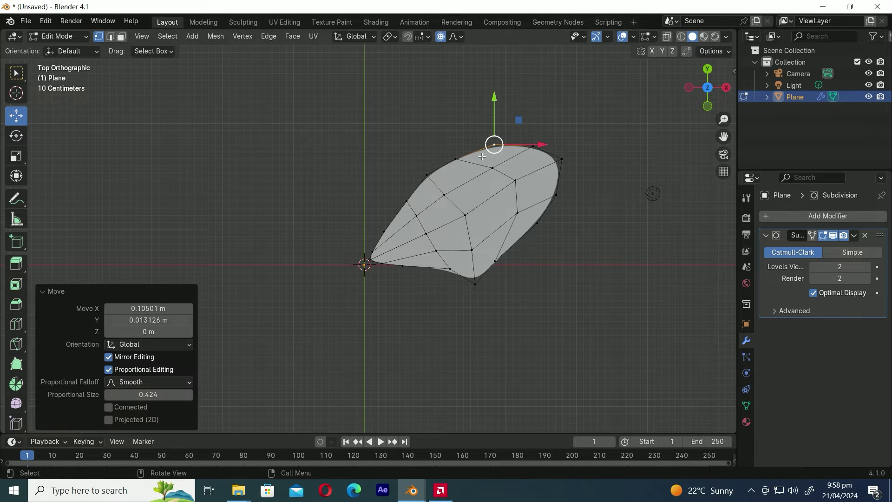
pyautogui.click(454, 157)
pyautogui.press('g')
pyautogui.click(470, 158)
# Lower two upper-left outline vertices, shifting the one closer to the tip about -0.05 m in X and -0.13 m in Y.
pyautogui.click(428, 176)
pyautogui.press('g')
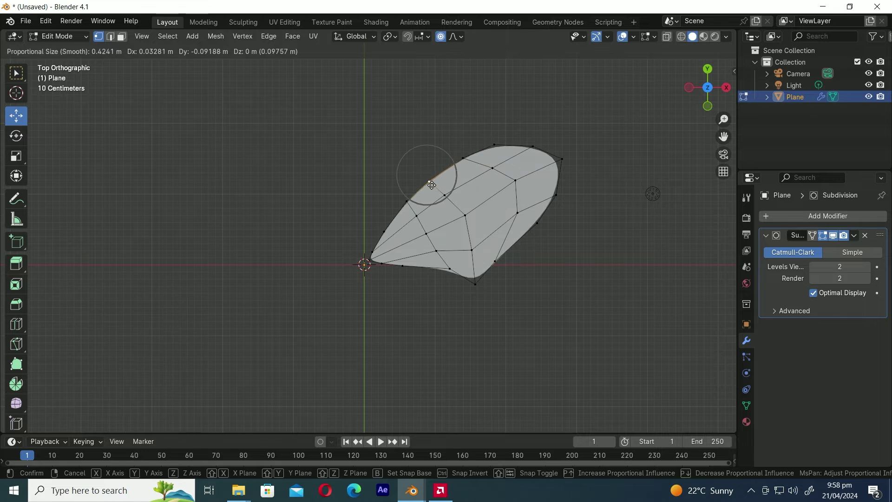
pyautogui.click(430, 181)
pyautogui.click(407, 202)
pyautogui.press('g')
pyautogui.click(405, 217)
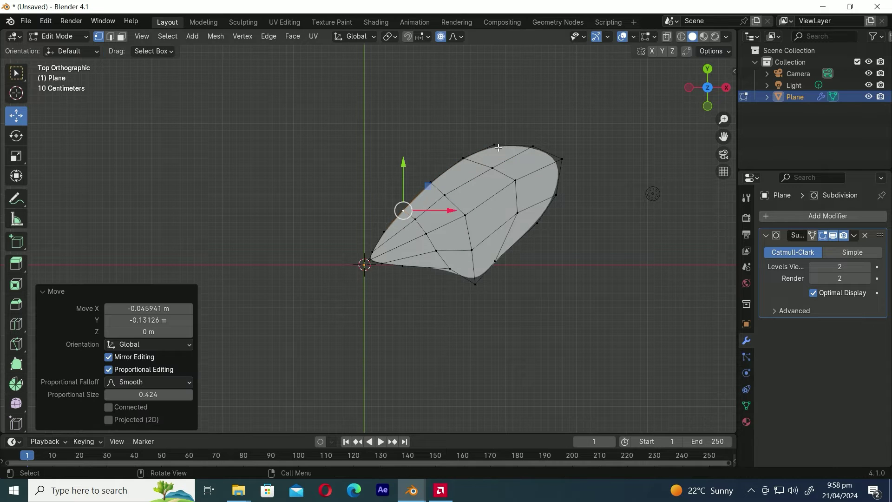
# Move the top outline vertex slightly farther right to even out the curve.
pyautogui.click(499, 145)
pyautogui.press('g')
pyautogui.click(500, 144)
# Raise two lower-edge outline vertices slightly, moving the one beside the bottom corner about -0.02 m in X and 0.07 m in Y.
pyautogui.click(403, 265)
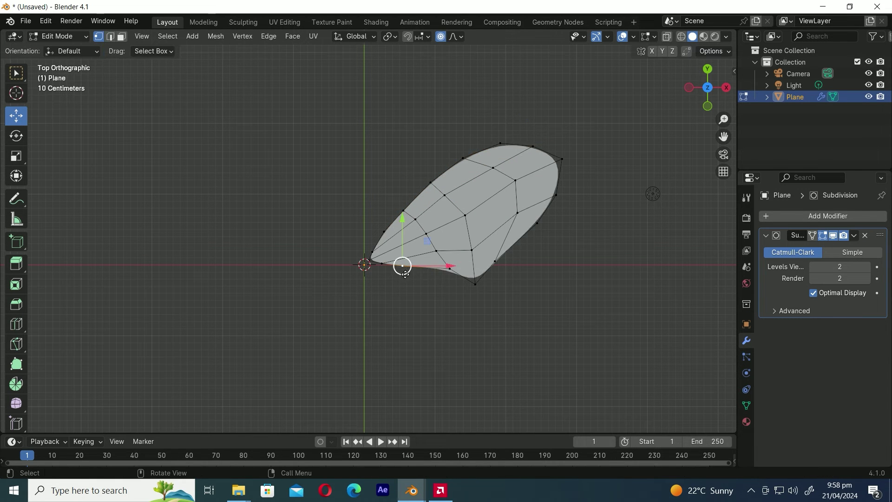
pyautogui.press('g')
pyautogui.click(406, 270)
pyautogui.click(450, 268)
pyautogui.press('g')
pyautogui.click(448, 266)
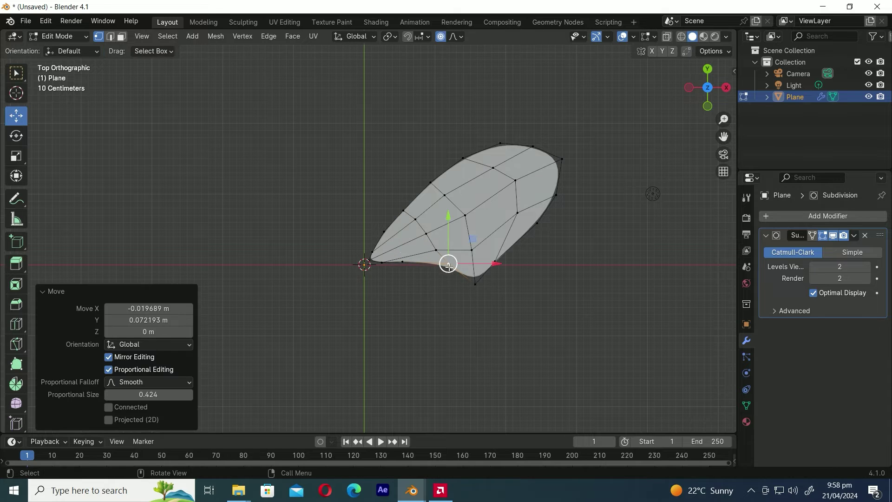
# Pull the outline vertex right of the bottom corner slightly left, and push the next one up the right edge slightly outward.
pyautogui.click(496, 263)
pyautogui.press('g')
pyautogui.click(490, 261)
pyautogui.click(537, 223)
pyautogui.press('g')
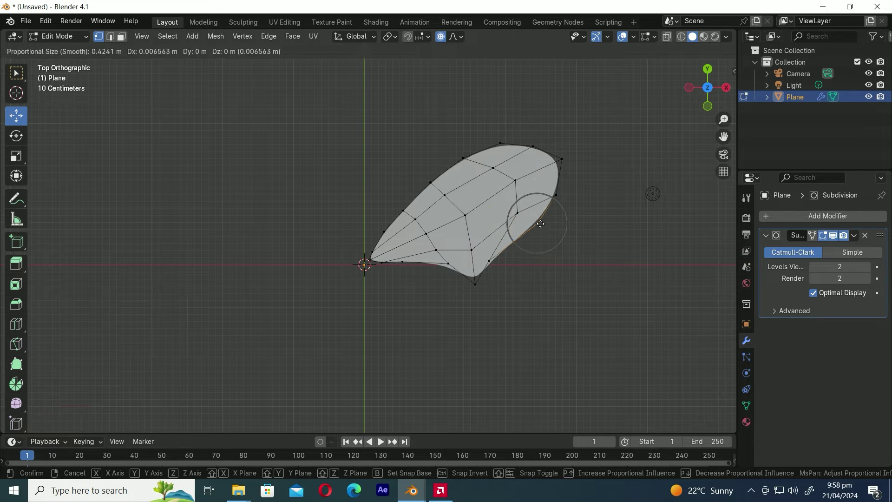
pyautogui.click(540, 224)
# Fine-tune three interior vertices, moving the rightmost about -0.03 m in X and -0.05 m in Y, and nudging the central and lower ones.
pyautogui.click(520, 225)
pyautogui.press('g')
pyautogui.click(484, 242)
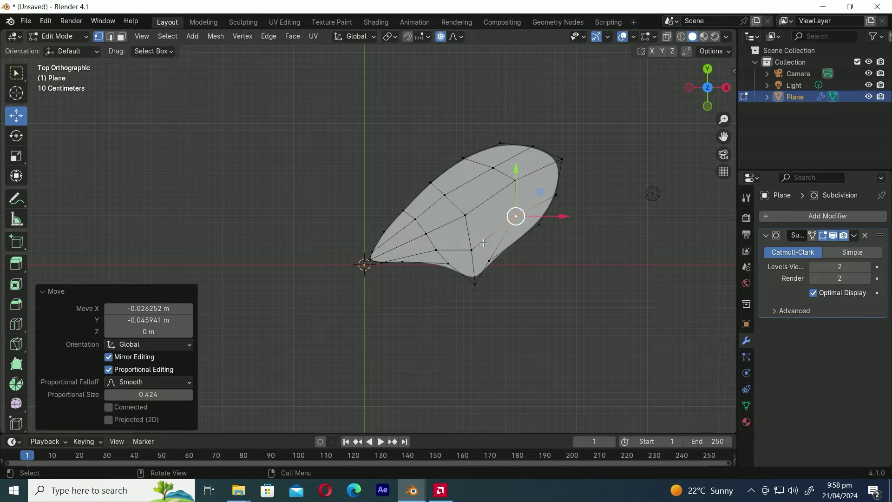
pyautogui.click(465, 217)
pyautogui.press('g')
pyautogui.click(464, 213)
pyautogui.click(472, 250)
pyautogui.press('g')
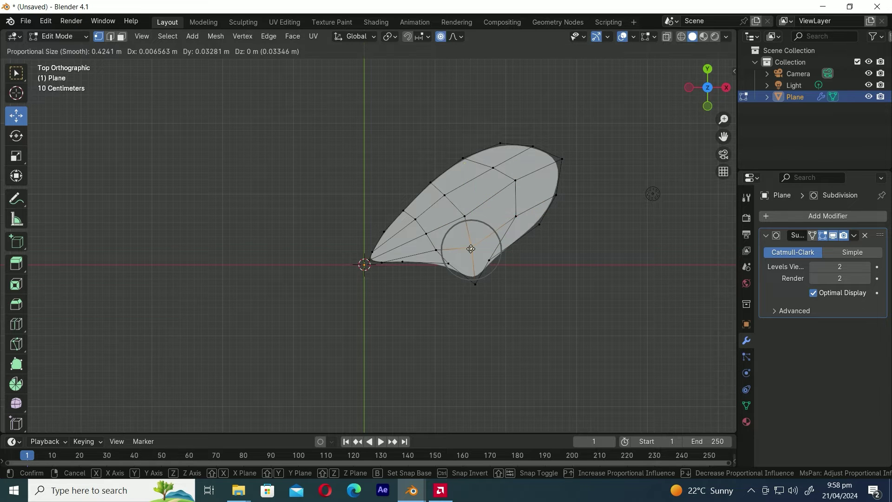
pyautogui.click(471, 247)
# Move the two interior vertices on the centre line and upper-left side down and left toward the tip.
pyautogui.click(430, 235)
pyautogui.press('g')
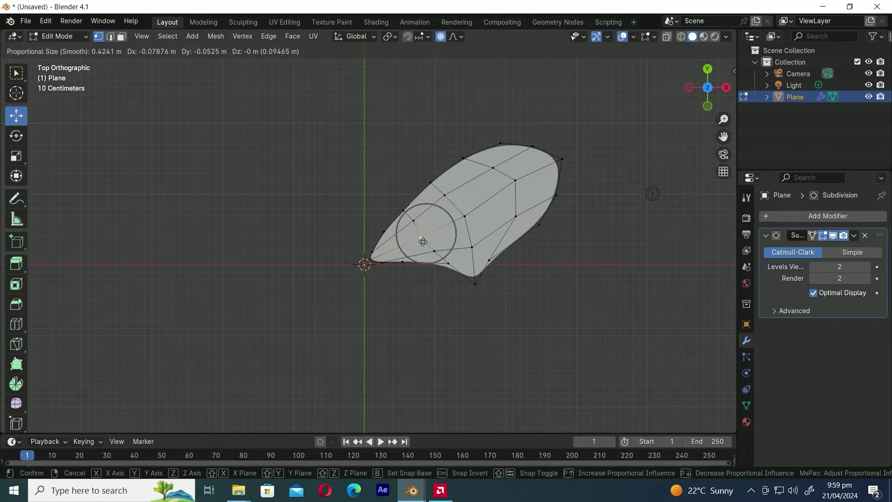
pyautogui.click(417, 232)
pyautogui.click(412, 222)
pyautogui.press('g')
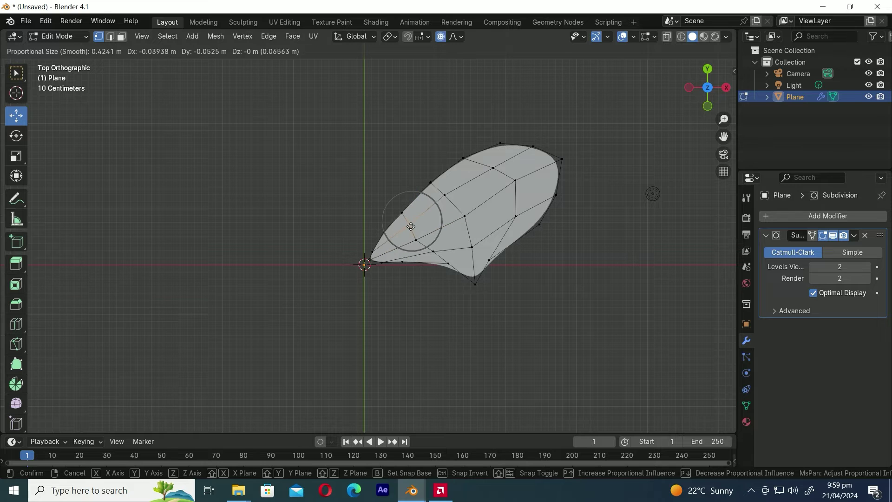
pyautogui.click(411, 226)
# Pull the two upper-left outline vertices nearest the tip slightly down and inward.
pyautogui.click(403, 214)
pyautogui.press('g')
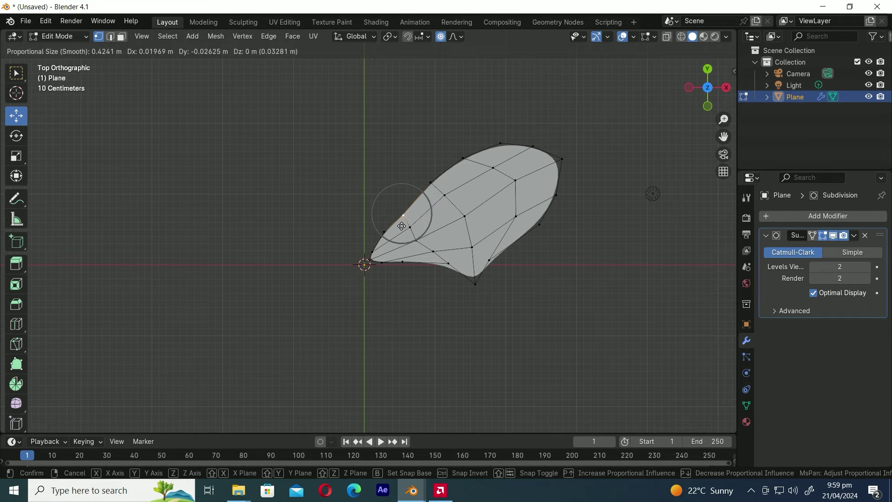
pyautogui.click(381, 239)
pyautogui.press('g')
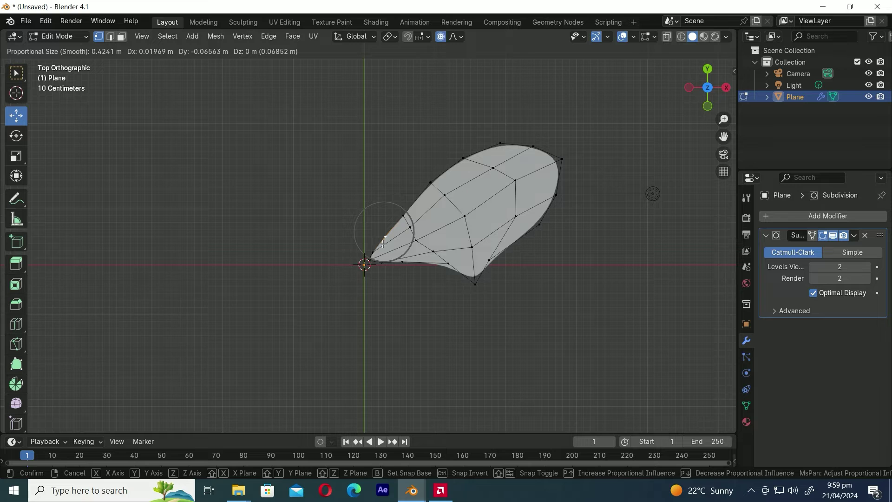
pyautogui.click(382, 243)
# Move the middle upper-left outline vertex about 0.05 m in X and -0.03 m in Y, and nudge the top vertex right and down.
pyautogui.click(430, 183)
pyautogui.press('g')
pyautogui.click(482, 172)
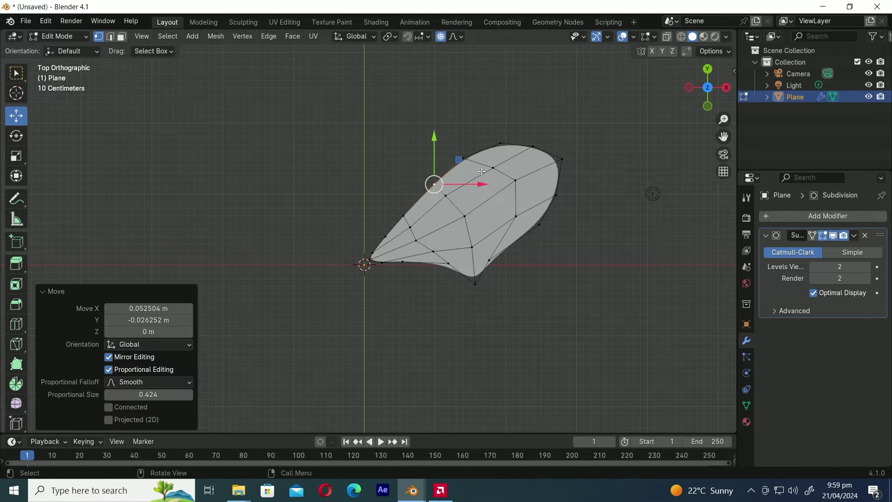
pyautogui.click(506, 141)
pyautogui.press('g')
pyautogui.click(519, 146)
# Raise the bottom corner vertex slightly.
pyautogui.click(475, 283)
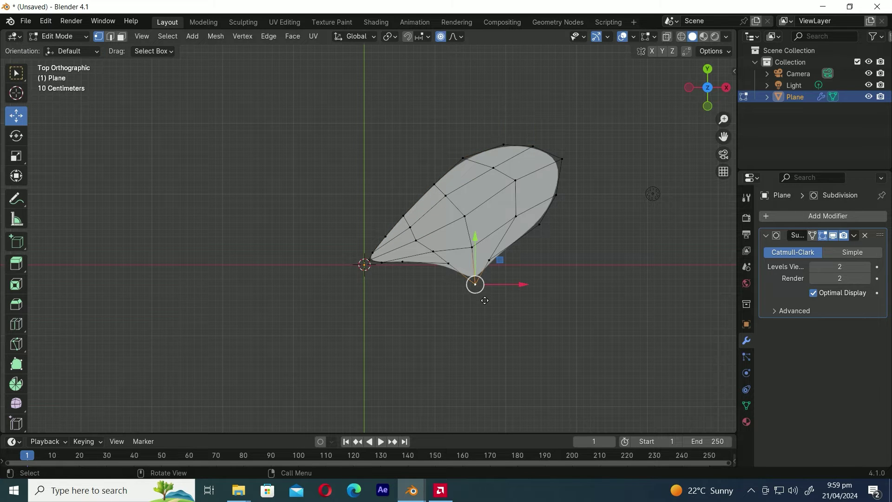
pyautogui.press('g')
pyautogui.click(485, 272)
# Duplicate the whole wing mesh, offsetting the copy about 0.18 m in X and -1.28 m in Y.
pyautogui.press('a')
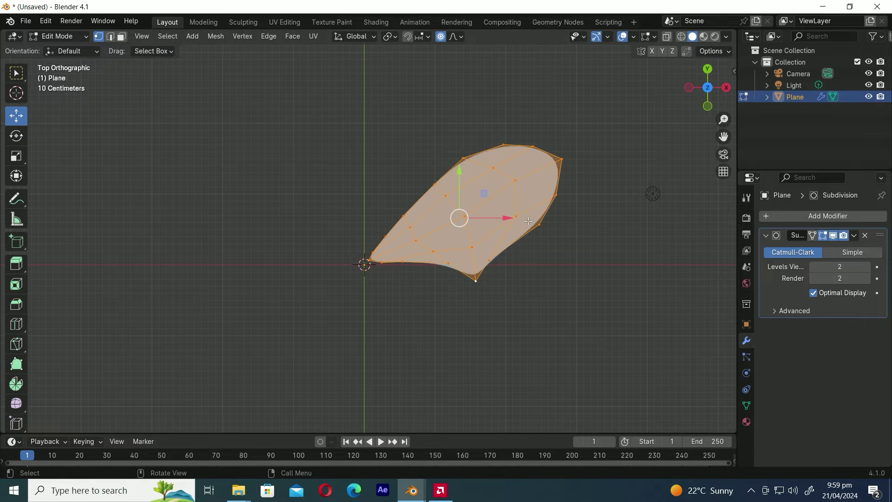
pyautogui.hotkey('shift', 'd')
pyautogui.click(542, 312)
pyautogui.press('r')
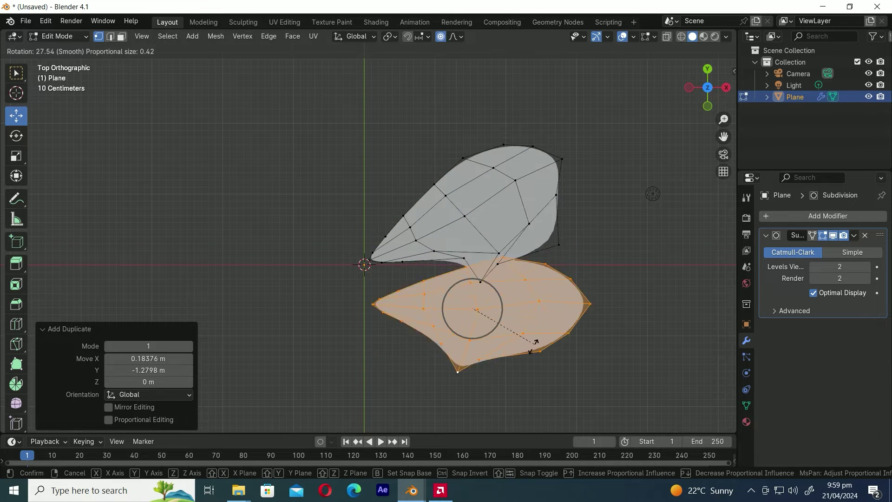
pyautogui.rightClick(512, 372)
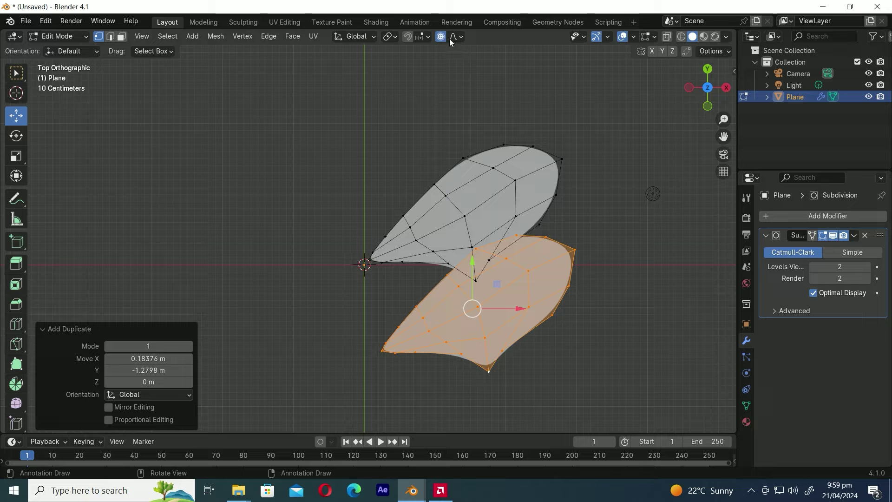
# Limit proportional editing to connected geometry and rotate the duplicated wing clockwise by about 50°.
pyautogui.click(461, 37)
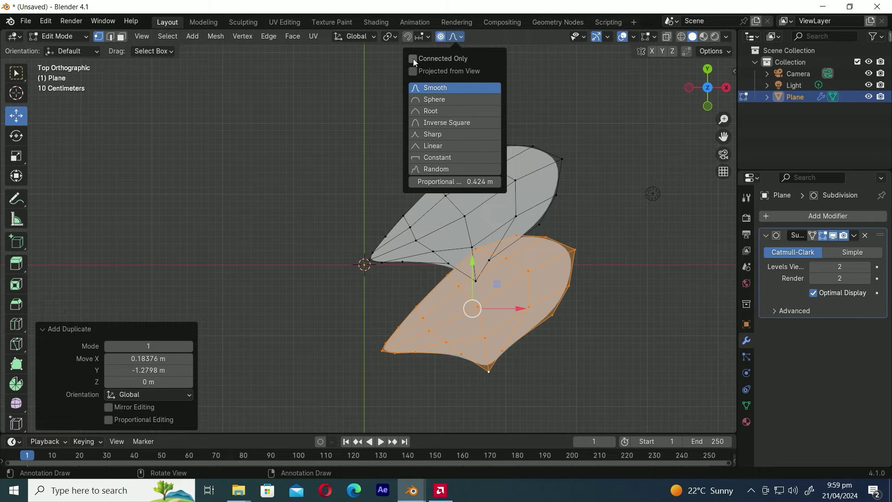
pyautogui.press('r')
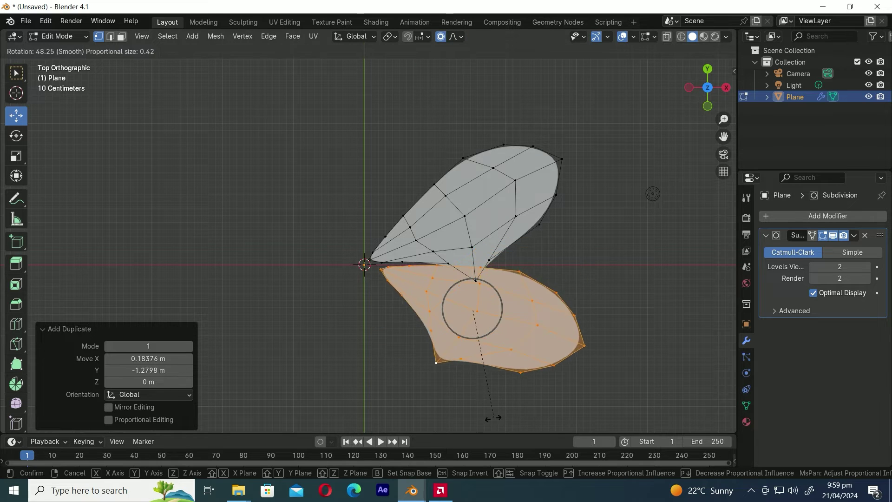
pyautogui.click(485, 418)
# Move the duplicated wing about -0.19 m in X and -0.16 m in Y, and scale it uniformly to about 0.706.
pyautogui.press('g')
pyautogui.click(519, 381)
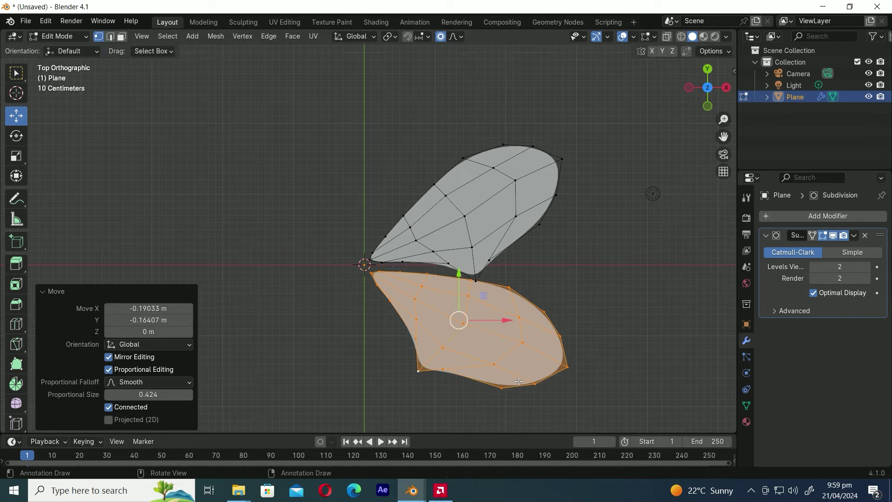
pyautogui.press('s')
pyautogui.click(469, 236)
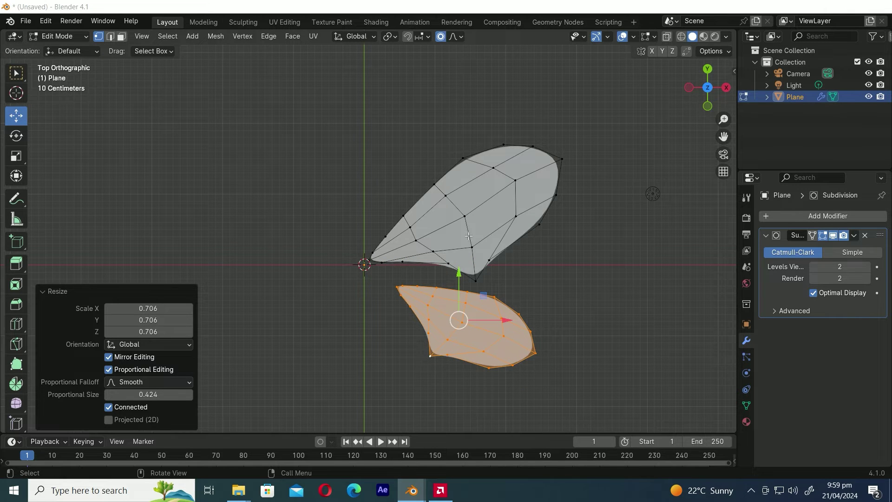
# Nudge the large wing's interior vertex above its bottom corner, and move the entire small wing about -0.4 m in X and 0.2 m in Y.
pyautogui.click(475, 247)
pyautogui.moveTo(476, 254); pyautogui.dragTo(475, 253)
pyautogui.click(484, 351)
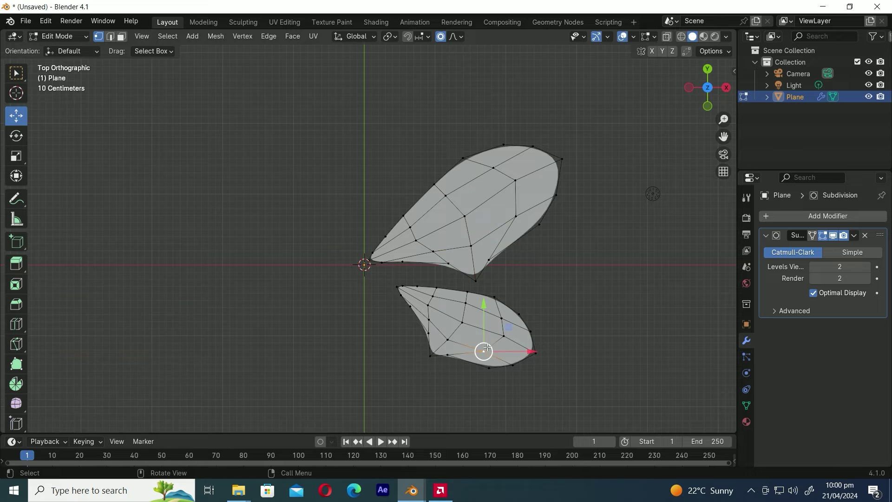
pyautogui.press('l')
pyautogui.press('g')
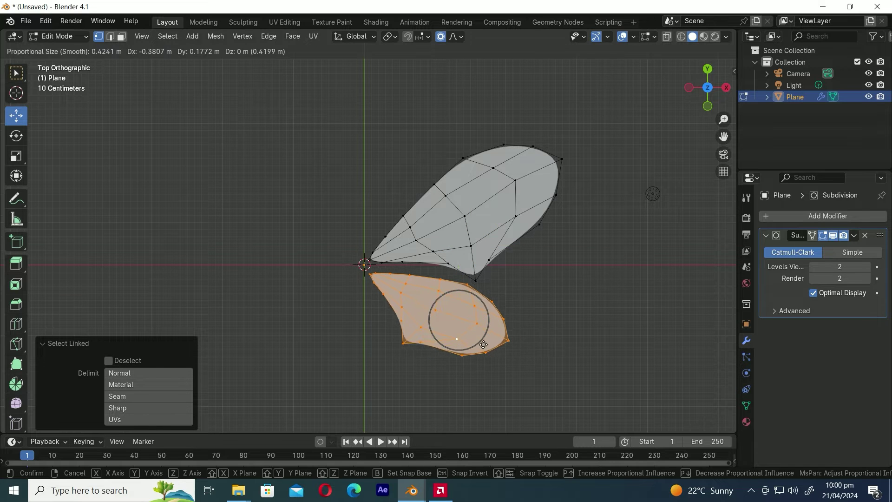
pyautogui.click(483, 340)
# Move the small wing's lower-right corner vertex about -0.85 m in X and -0.05 m in Y, using a proportional size of 2.358.
pyautogui.click(509, 338)
pyautogui.press('g')
pyautogui.scroll(-12, 514, 381)
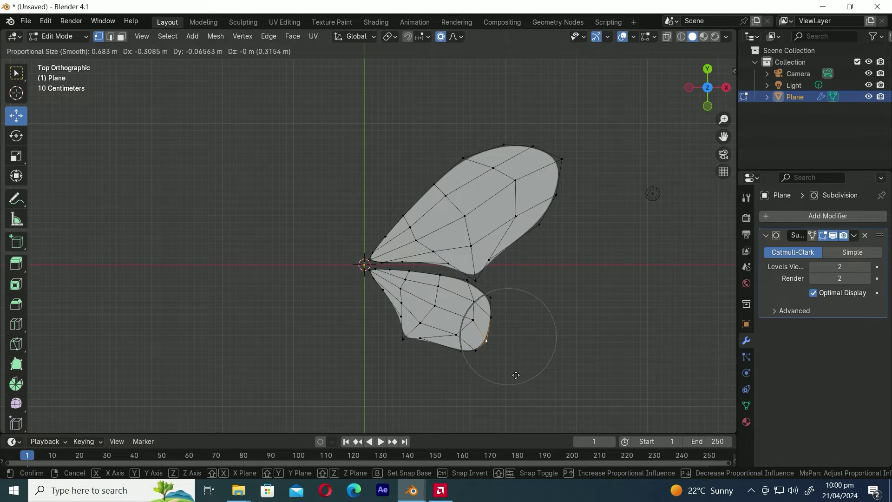
pyautogui.scroll(-4, 493, 391)
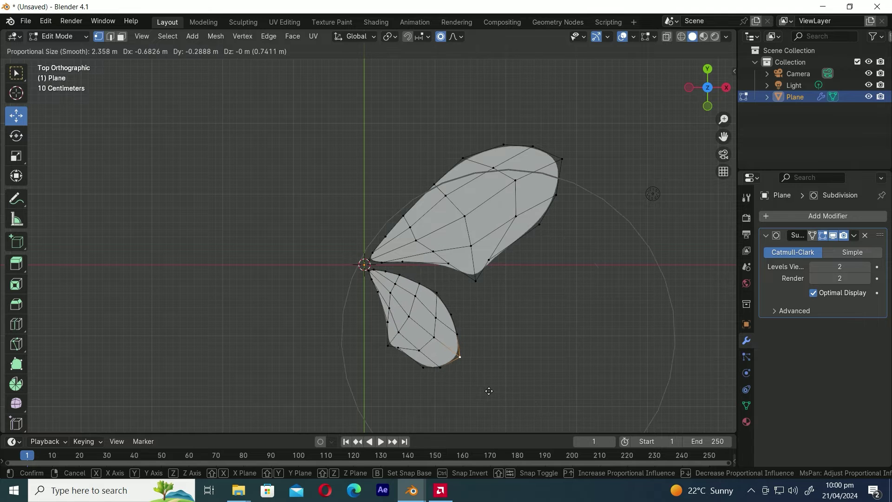
pyautogui.click(477, 375)
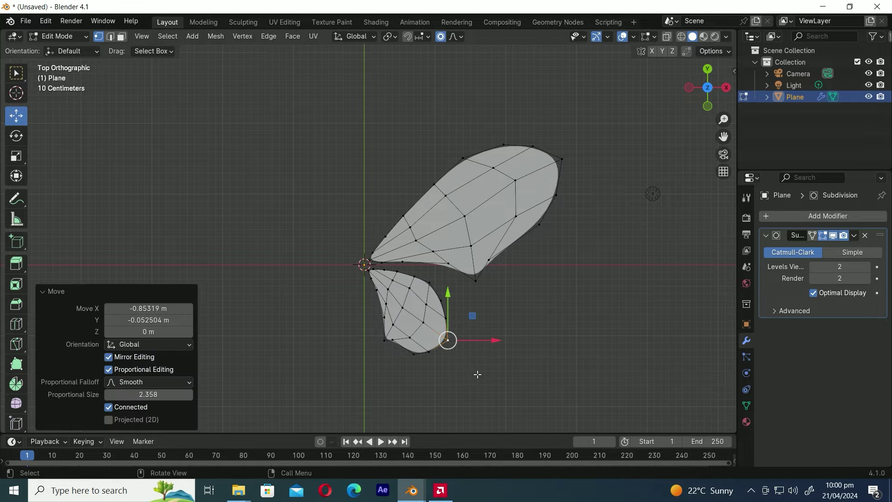
# Move a vertex on the small wing's left edge about -0.09 m in X and -0.01 m in Y, with proportional size 0.564.
pyautogui.click(384, 317)
pyautogui.press('g')
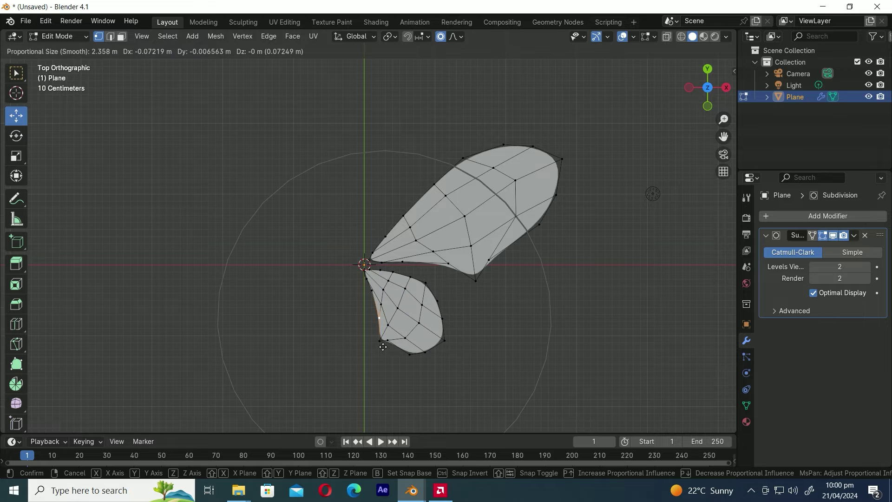
pyautogui.scroll(15, 383, 346)
pyautogui.click(384, 347)
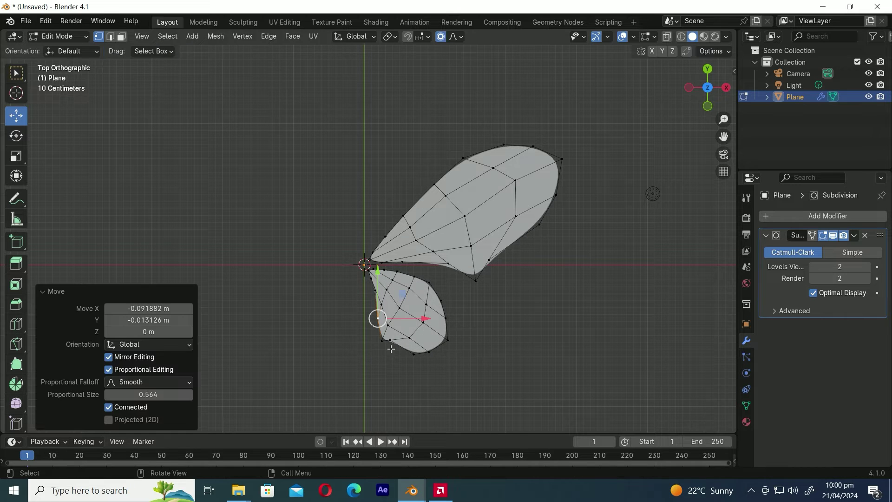
# Move the outline vertex beside the small wing's lower-left corner about 0.05 m in X and -0.18 m in Y.
pyautogui.click(391, 341)
pyautogui.press('g')
pyautogui.click(403, 372)
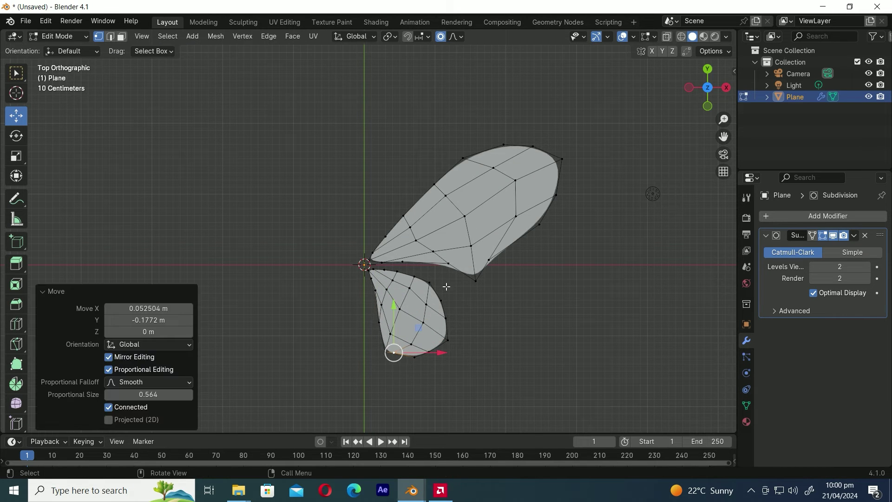
# Pull the small wing's upper-right outline vertex outward to widen its top.
pyautogui.click(436, 282)
pyautogui.press('g')
pyautogui.click(456, 309)
# Push two vertices on the small wing's right edge outward, moving the lower one about 0.07 m in X.
pyautogui.click(447, 299)
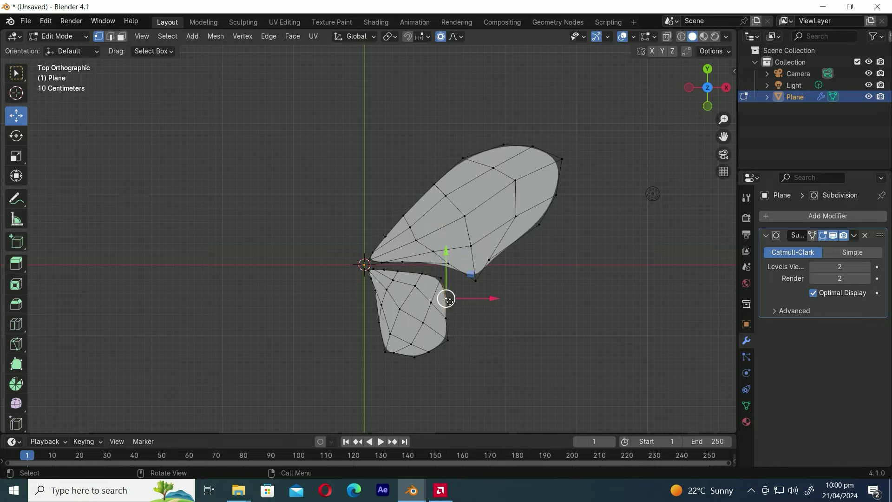
pyautogui.press('g')
pyautogui.click(457, 296)
pyautogui.click(448, 317)
pyautogui.press('g')
pyautogui.click(457, 317)
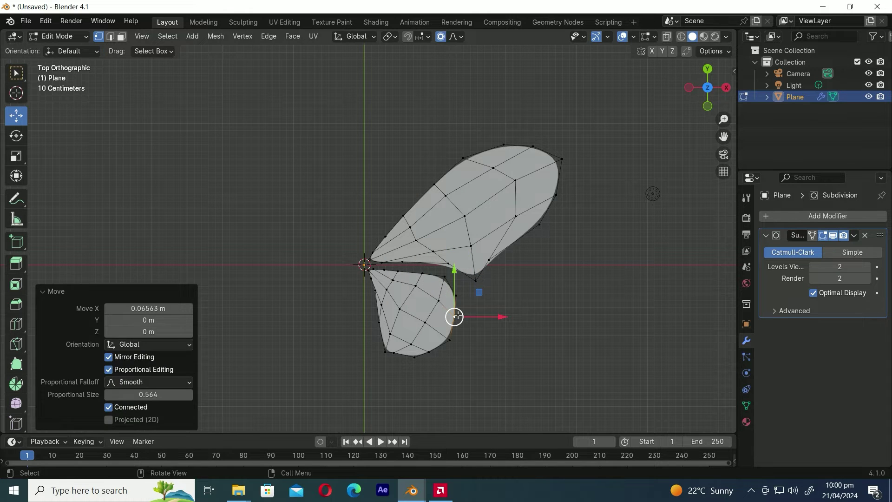
# Push the small wing's right-edge vertex outward and pull its bottom vertex down to lengthen the wing.
pyautogui.click(454, 316)
pyautogui.press('g')
pyautogui.click(462, 312)
pyautogui.click(413, 356)
pyautogui.press('g')
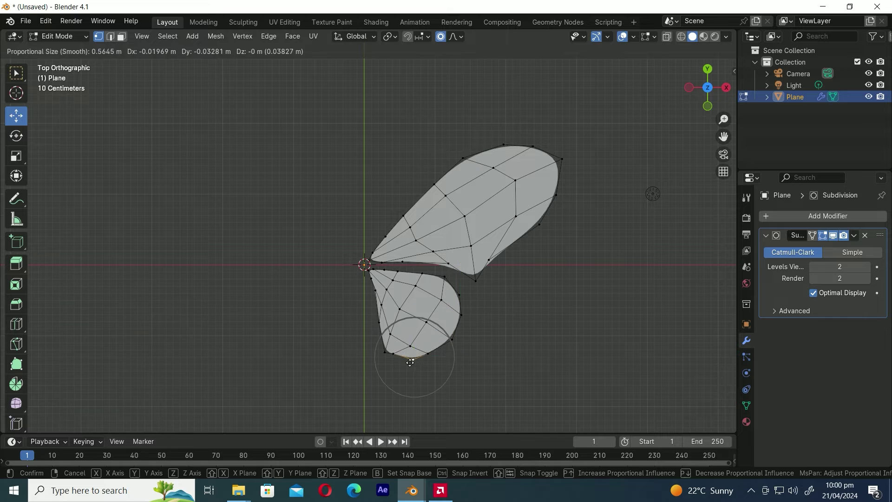
pyautogui.click(410, 364)
# Move two vertices on the small wing's left edge outward, each about -0.04 m in X, lowering the upper one about 0.03 m.
pyautogui.click(374, 295)
pyautogui.press('g')
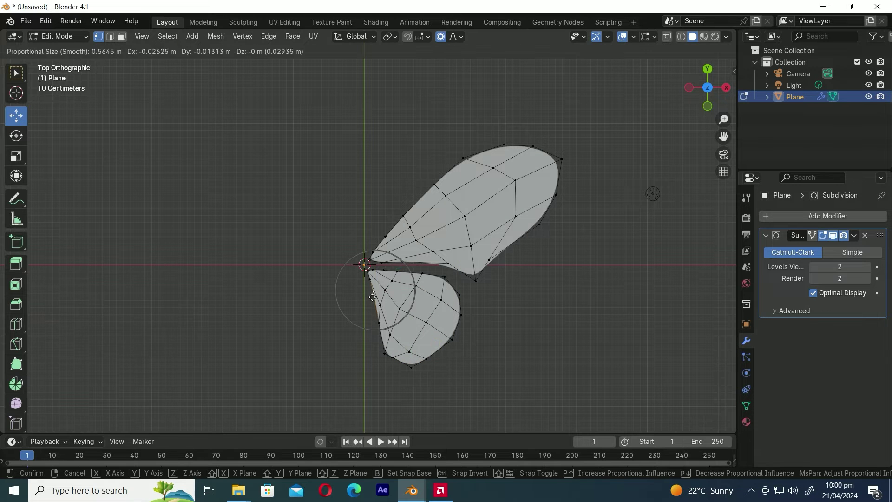
pyautogui.click(372, 297)
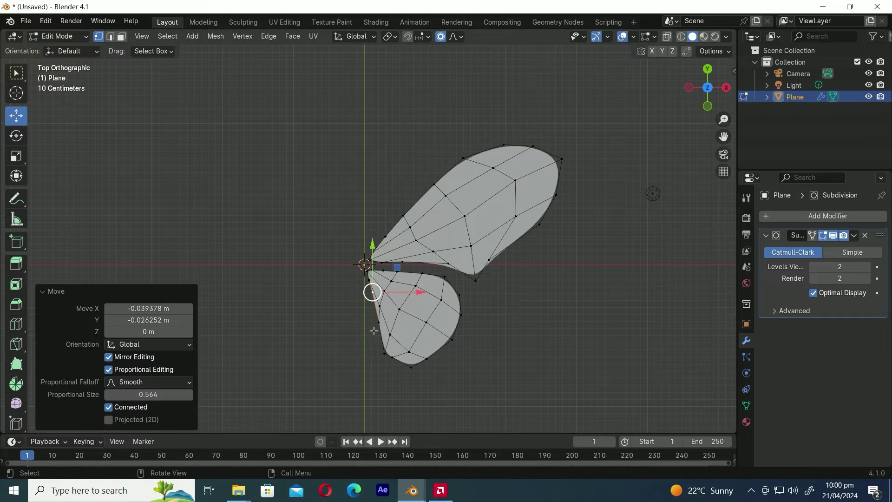
pyautogui.click(373, 330)
pyautogui.press('g')
pyautogui.click(371, 331)
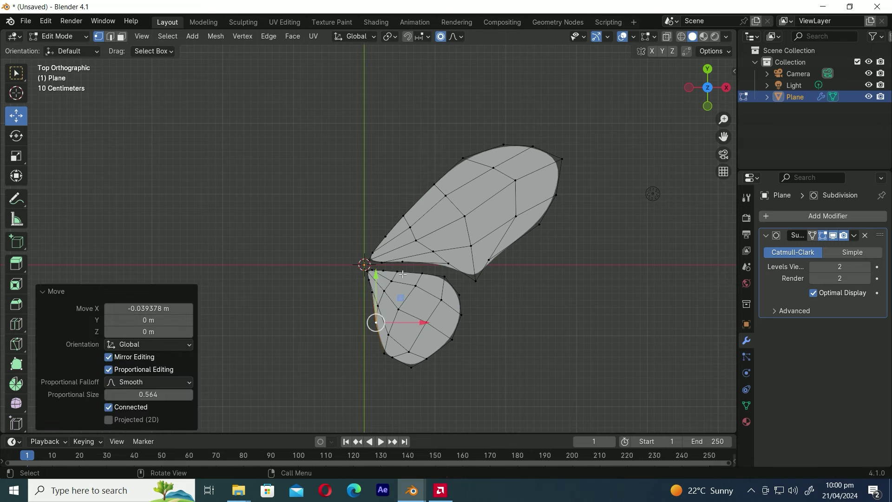
# Adjust the small wing's central and lowest interior vertices, reducing the proportional size to about 0.29 m for the lowest one.
pyautogui.click(395, 312)
pyautogui.press('g')
pyautogui.click(398, 318)
pyautogui.click(416, 354)
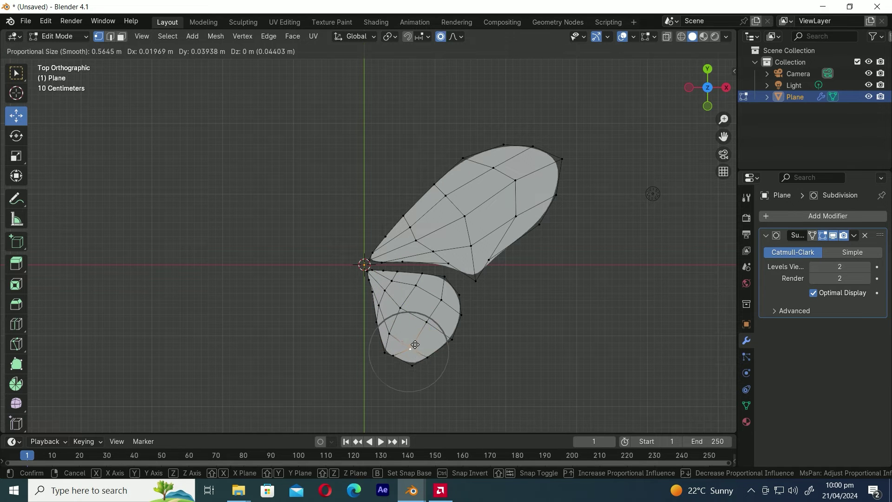
pyautogui.press('g')
pyautogui.scroll(7, 412, 346)
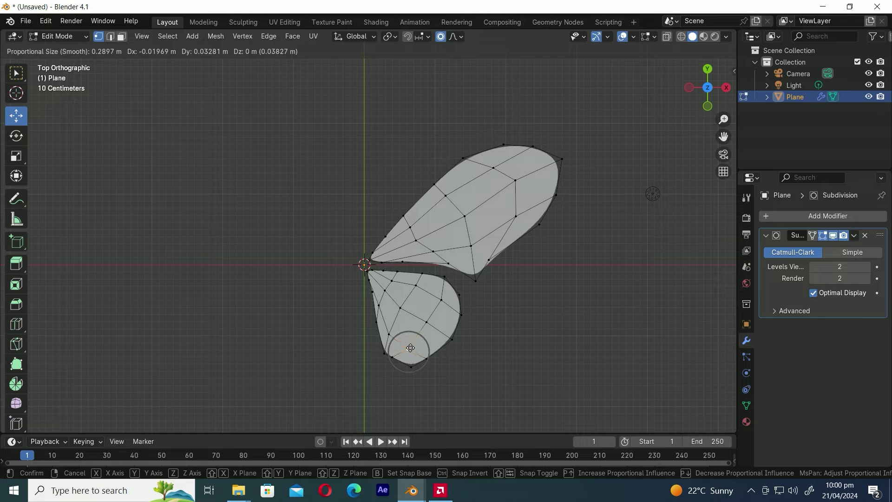
pyautogui.click(408, 349)
# Nudge the small wing's upper-right outline vertex outward and adjust the interior vertex just below its top edge.
pyautogui.click(462, 296)
pyautogui.press('g')
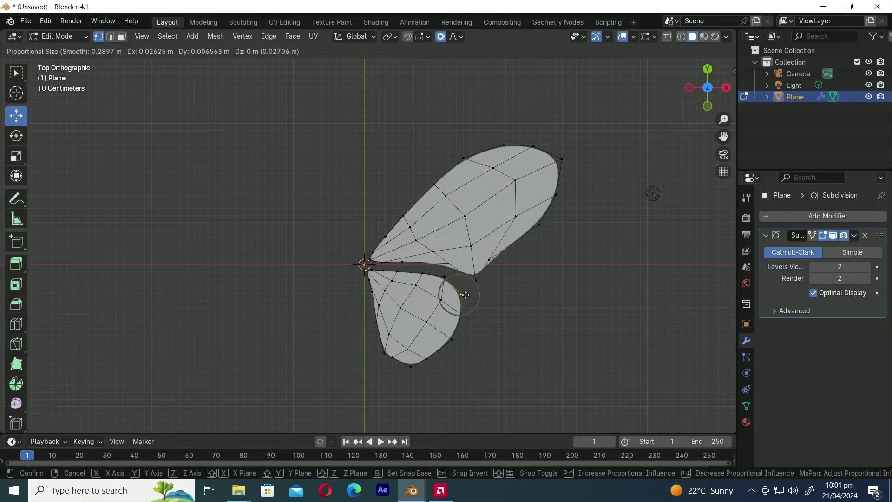
pyautogui.click(466, 295)
pyautogui.click(443, 301)
pyautogui.click(417, 287)
pyautogui.press('g')
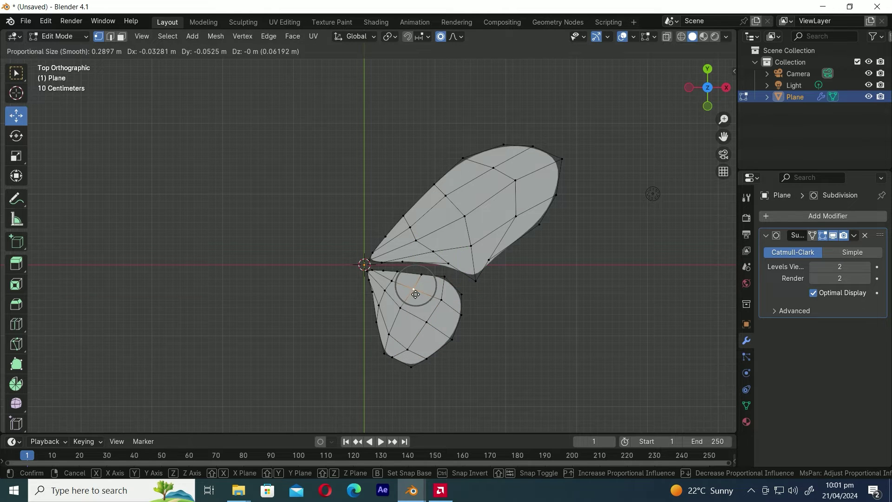
pyautogui.click(422, 282)
# Raise the small wing's top-edge vertex near the root about 0.01 m in Y.
pyautogui.click(398, 275)
pyautogui.press('g')
pyautogui.click(398, 276)
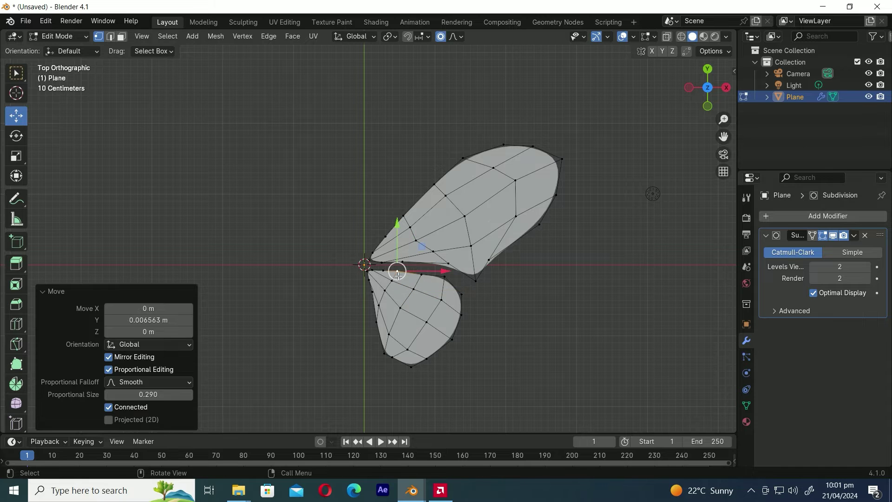
pyautogui.press('g')
pyautogui.rightClick(355, 274)
pyautogui.scroll(3, 356, 279)
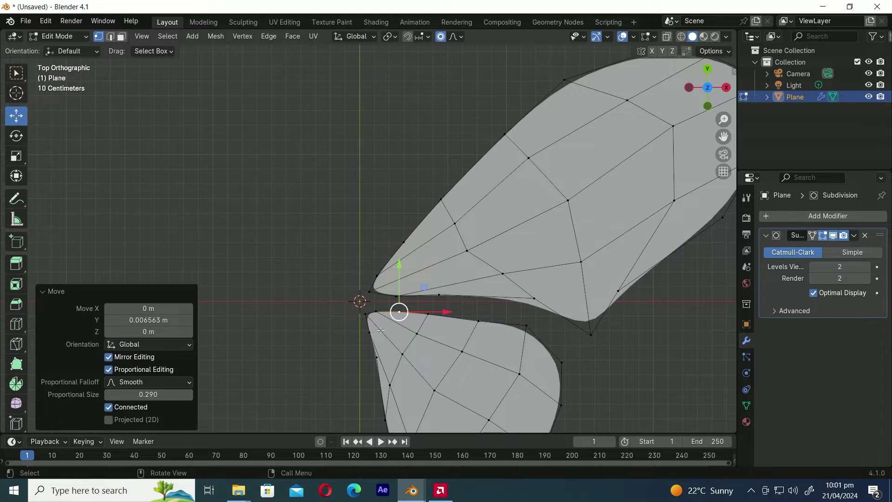
# Raise the small wing's root tip vertex about 0.02 m in Y.
pyautogui.click(366, 357)
pyautogui.press('g')
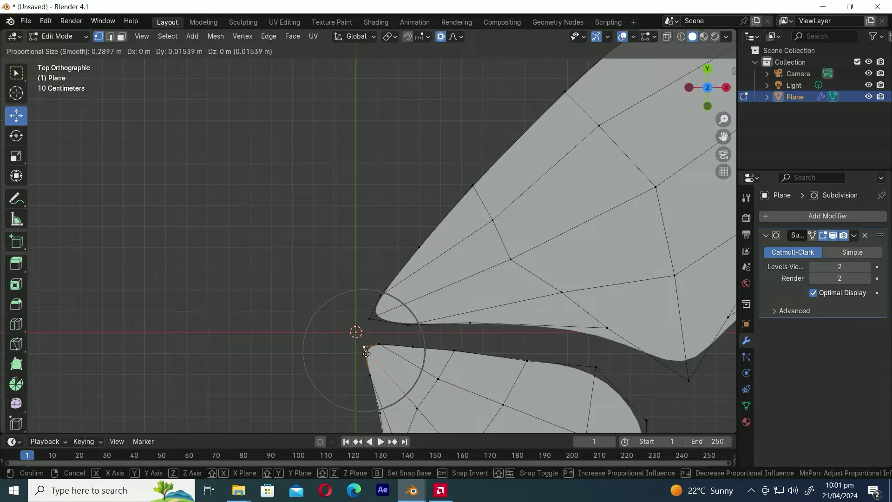
pyautogui.click(366, 353)
pyautogui.scroll(-4, 363, 345)
pyautogui.scroll(1, 367, 266)
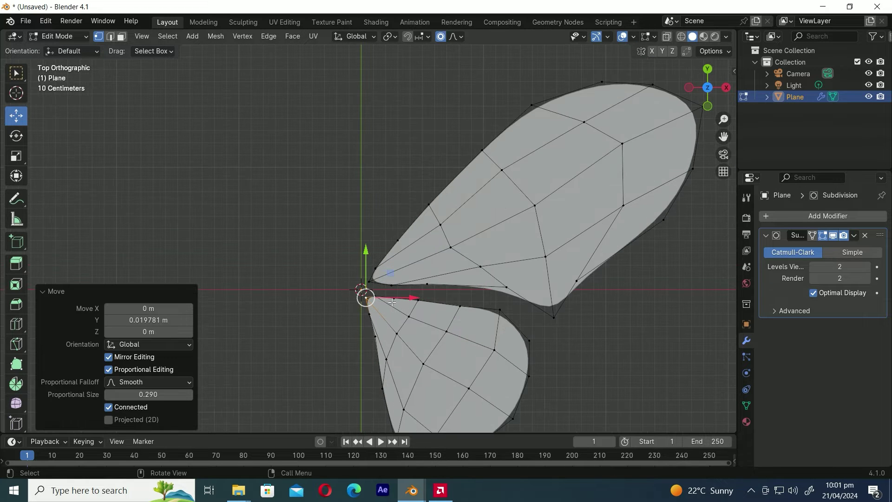
# Lift two of the small wing's top-edge vertices toward the large wing, the outer one about 0.05 m in X and 0.04 m in Y.
pyautogui.click(392, 303)
pyautogui.scroll(2, 392, 304)
pyautogui.press('g')
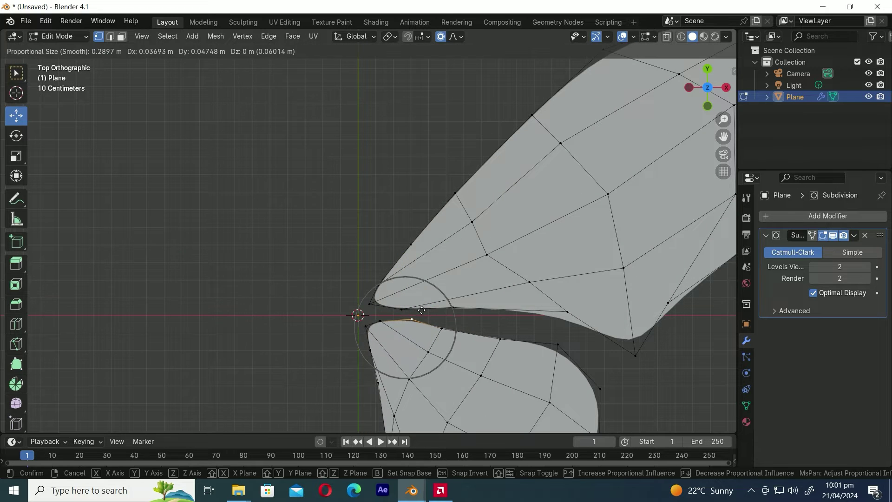
pyautogui.click(414, 314)
pyautogui.click(442, 329)
pyautogui.press('g')
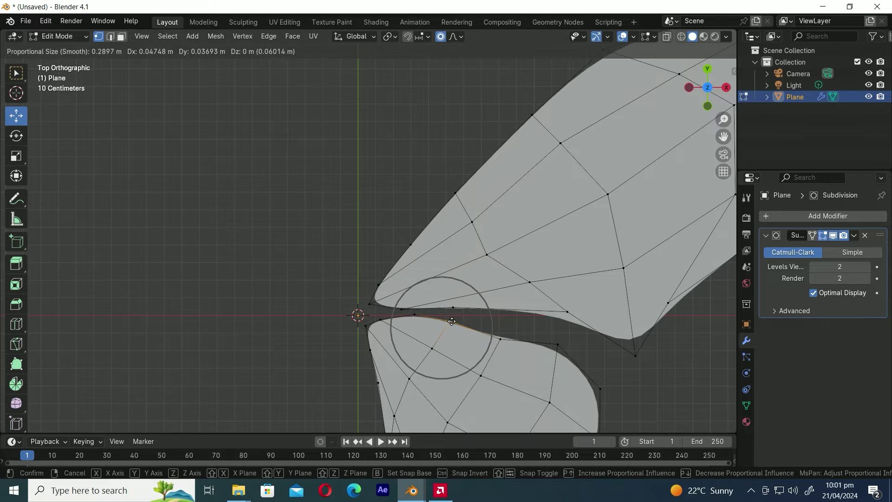
pyautogui.click(451, 321)
# Raise the top-edge vertex beside the root about 0.01 m, and move the one farther out about 0.03 m in X and 0.07 m in Y.
pyautogui.click(383, 319)
pyautogui.press('g')
pyautogui.click(405, 334)
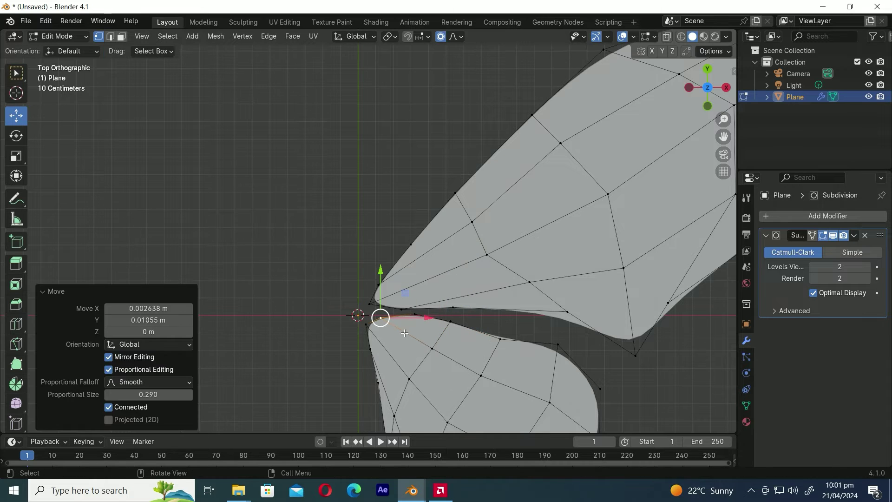
pyautogui.click(511, 345)
pyautogui.press('g')
pyautogui.click(517, 332)
pyautogui.scroll(-4, 518, 341)
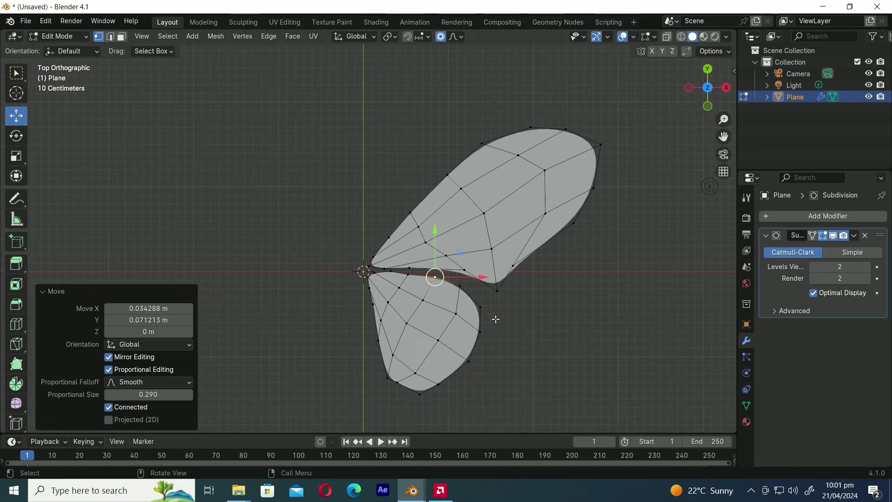
# Lower the small wing's upper-right outline vertex slightly to smooth its shoulder.
pyautogui.click(489, 307)
pyautogui.press('g')
pyautogui.click(489, 312)
# Shift two interior vertices near the small wing's left edge inward, the upper one about 0.05 m in X and 0.04 m in Y.
pyautogui.click(394, 356)
pyautogui.press('g')
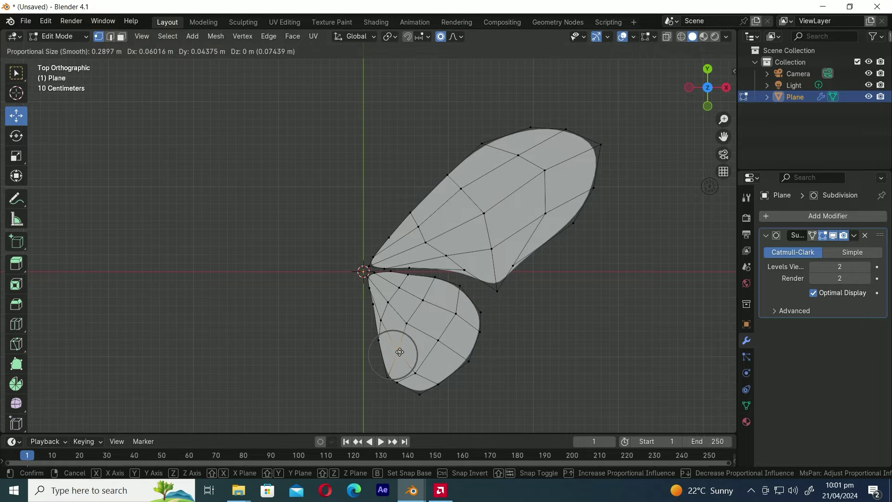
pyautogui.click(400, 350)
pyautogui.click(383, 320)
pyautogui.press('g')
pyautogui.click(388, 317)
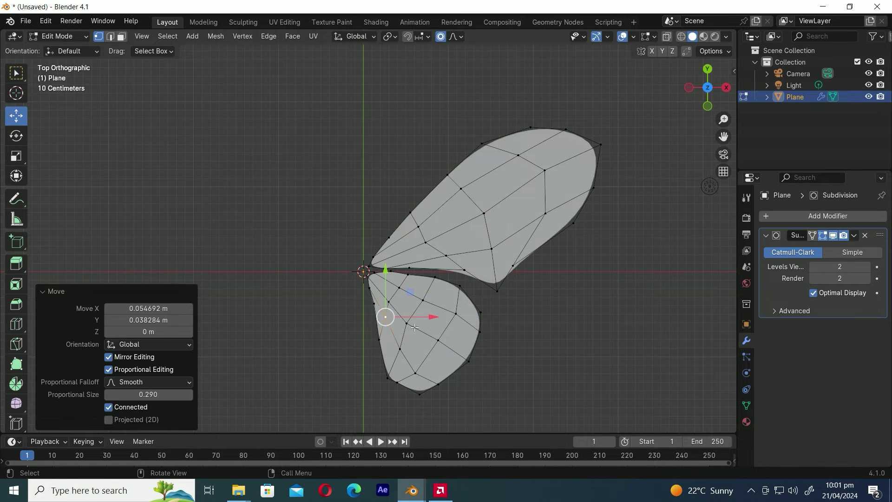
# Move the small wing's center vertex inward, and its lowest interior vertex about 0.02 m in X and 0.07 m in Y.
pyautogui.moveTo(415, 328); pyautogui.dragTo(421, 324)
pyautogui.click(415, 375)
pyautogui.press('g')
pyautogui.click(416, 369)
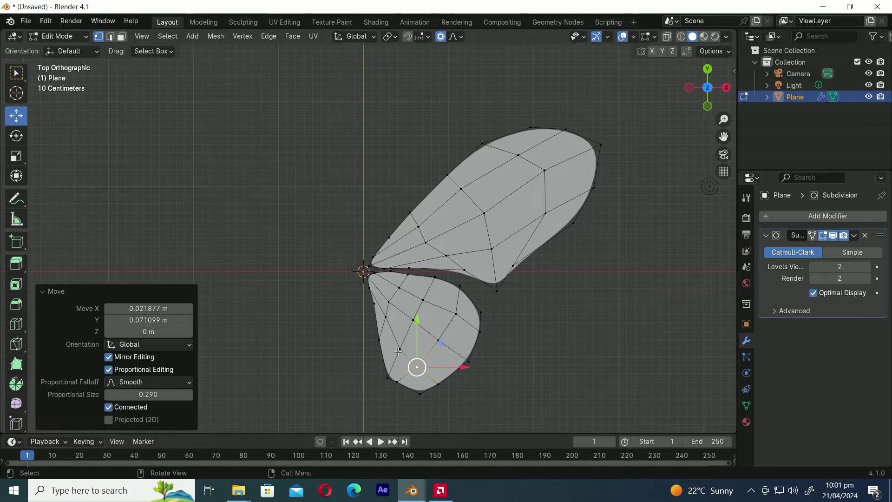
# Even out the small wing's interior vertices, shifting the upper-left one about 0.07 m in X and -0.01 m in Y.
pyautogui.click(399, 350)
pyautogui.press('g')
pyautogui.click(405, 347)
pyautogui.moveTo(424, 306); pyautogui.dragTo(402, 304)
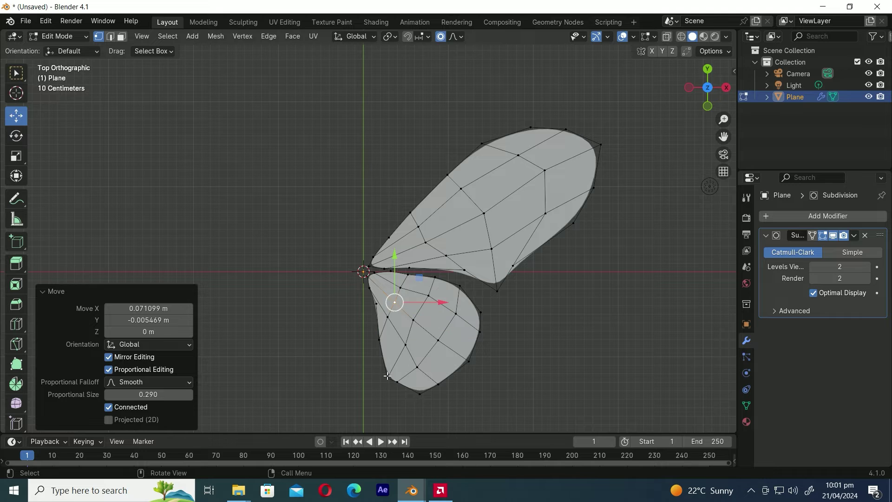
# Round the small wing's lower-left corner, and move its lower-right outline vertex about -0.12 m in X and 0.08 m in Y.
pyautogui.moveTo(388, 376); pyautogui.dragTo(503, 367)
pyautogui.press('g')
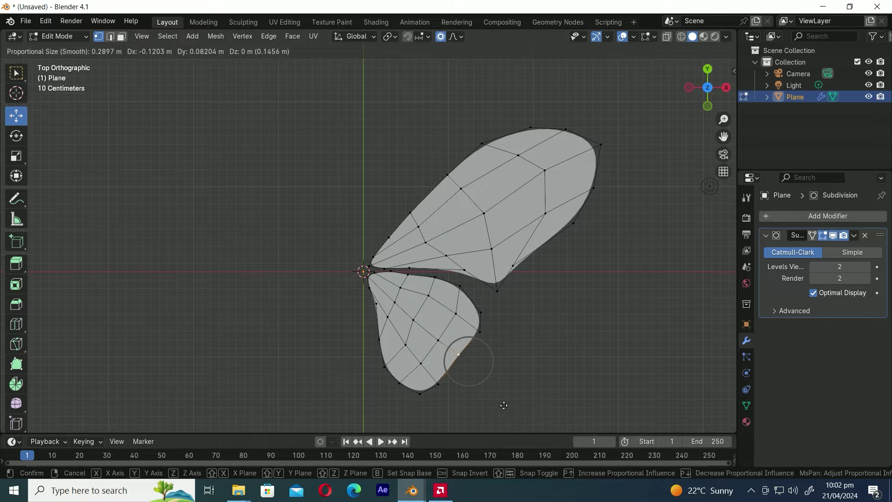
pyautogui.click(504, 405)
# Adjust the small wing's bottom and lower-left outline vertices, moving the left-edge vertex about -0.05 m in X and 0.1 m in Y.
pyautogui.moveTo(420, 394); pyautogui.dragTo(418, 394)
pyautogui.moveTo(384, 367); pyautogui.dragTo(378, 355)
pyautogui.click(374, 329)
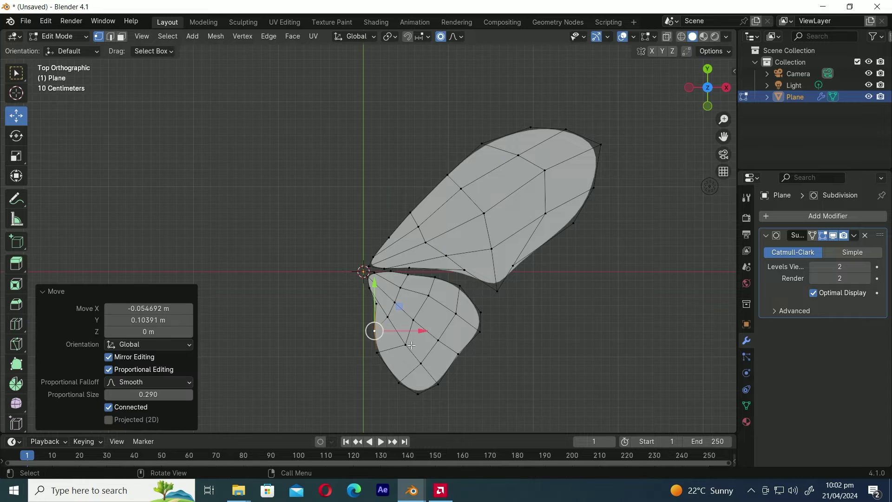
# Shift two lower interior vertices of the small wing up and left, the right one about -0.02 m in X and 0.02 m in Y.
pyautogui.click(411, 345)
pyautogui.press('g')
pyautogui.click(405, 335)
pyautogui.click(431, 343)
pyautogui.press('g')
pyautogui.moveTo(432, 343); pyautogui.dragTo(434, 342)
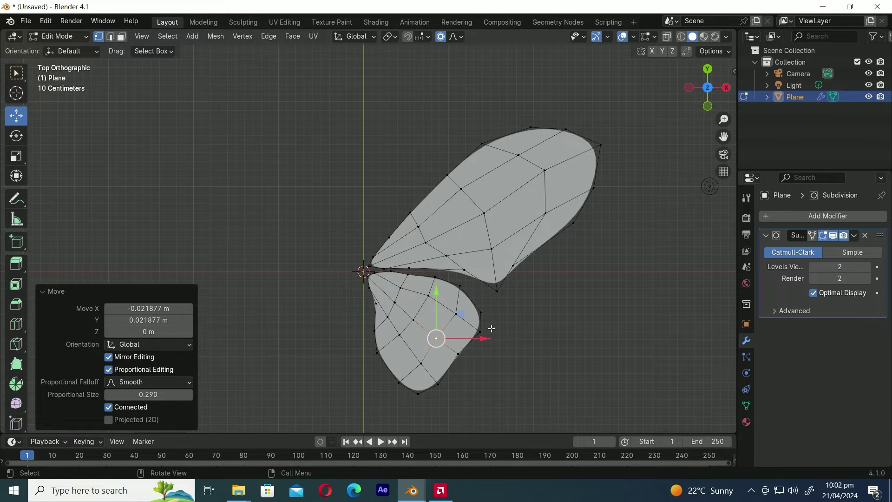
# Raise the upper-right outline vertex and shift two upper interior vertices inward, the left one about -0.04 m in X and -0.05 m in Y.
pyautogui.moveTo(479, 316); pyautogui.dragTo(484, 314)
pyautogui.click(464, 317)
pyautogui.press('g')
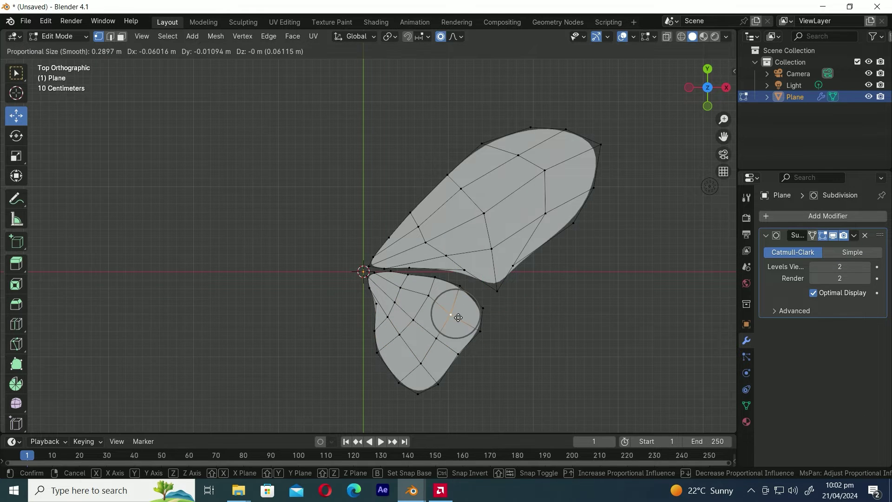
pyautogui.click(459, 318)
pyautogui.click(438, 303)
pyautogui.press('g')
pyautogui.click(434, 306)
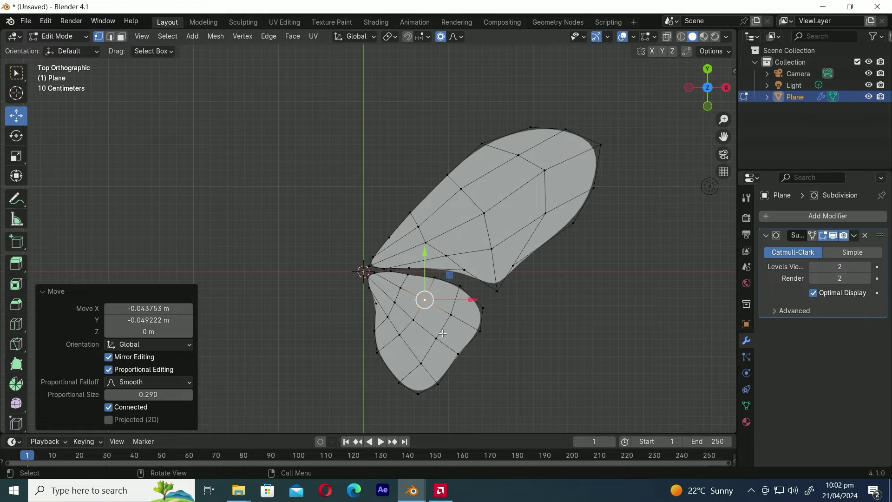
# Smooth the small wing's right edge, moving its upper outline vertex about -0.03 m in X and 0.03 m in Y.
pyautogui.moveTo(443, 334); pyautogui.dragTo(482, 307)
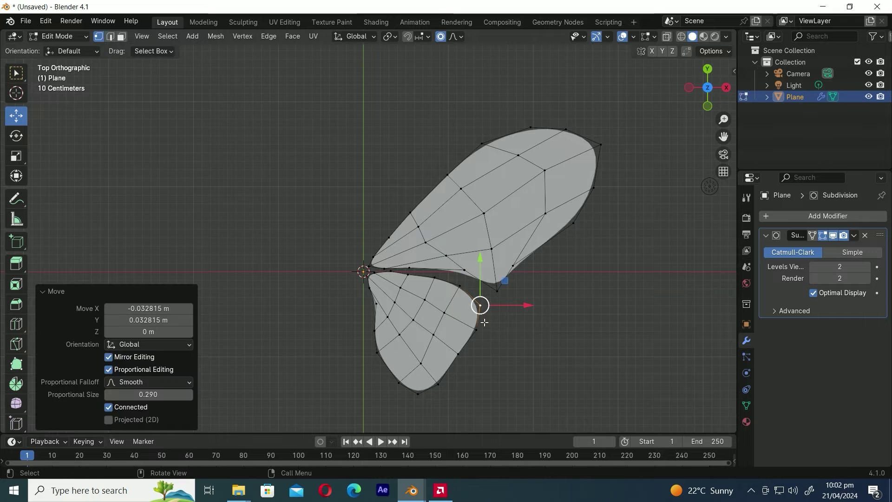
pyautogui.moveTo(458, 357); pyautogui.dragTo(429, 344)
# Even out the lower-left interior vertices, and move the outline vertex left of the bottom about -0.01 m in X and 0.02 m in Y.
pyautogui.click(400, 336)
pyautogui.press('g')
pyautogui.click(404, 340)
pyautogui.click(416, 326)
pyautogui.press('g')
pyautogui.moveTo(400, 383); pyautogui.dragTo(398, 381)
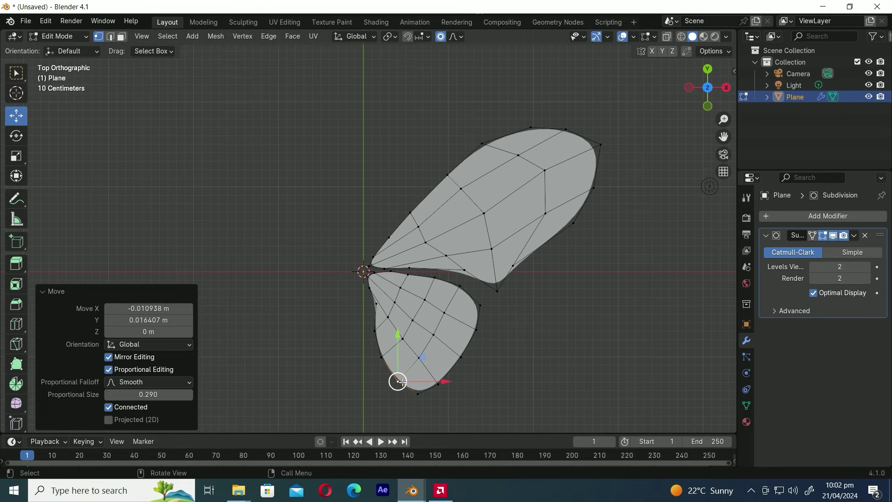
# Push the small wing's left-edge vertices outward, the lower one about -0.01 m in X and Y, and round off the bottom vertices.
pyautogui.moveTo(376, 304); pyautogui.dragTo(373, 333)
pyautogui.click(374, 333)
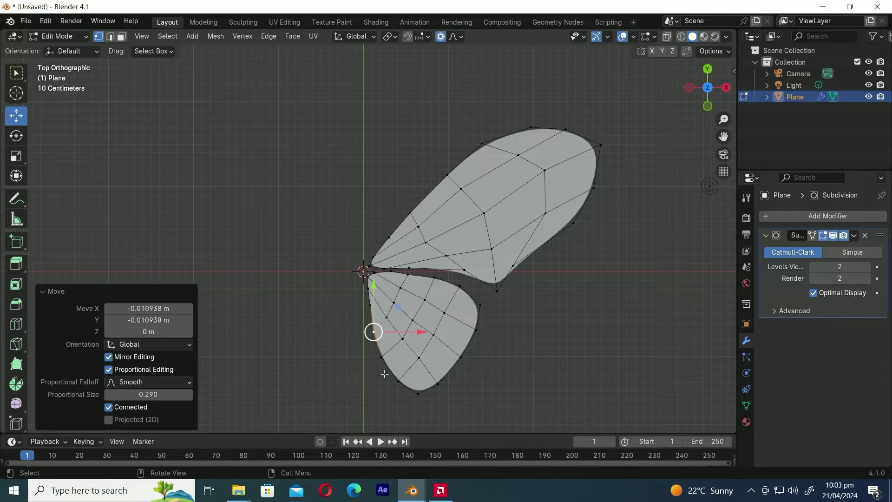
pyautogui.click(422, 400)
pyautogui.moveTo(423, 403); pyautogui.dragTo(400, 390)
pyautogui.click(403, 395)
# Reposition the small wing's lower, right and left interior vertices to space its grid evenly.
pyautogui.click(421, 361)
pyautogui.moveTo(421, 361); pyautogui.dragTo(453, 313)
pyautogui.click(441, 334)
pyautogui.click(451, 314)
pyautogui.moveTo(403, 338); pyautogui.dragTo(398, 335)
# Scale the entire large wing to 0.926 and move it about -0.09 m in X and -0.03 m in Y toward the origin.
pyautogui.click(573, 222)
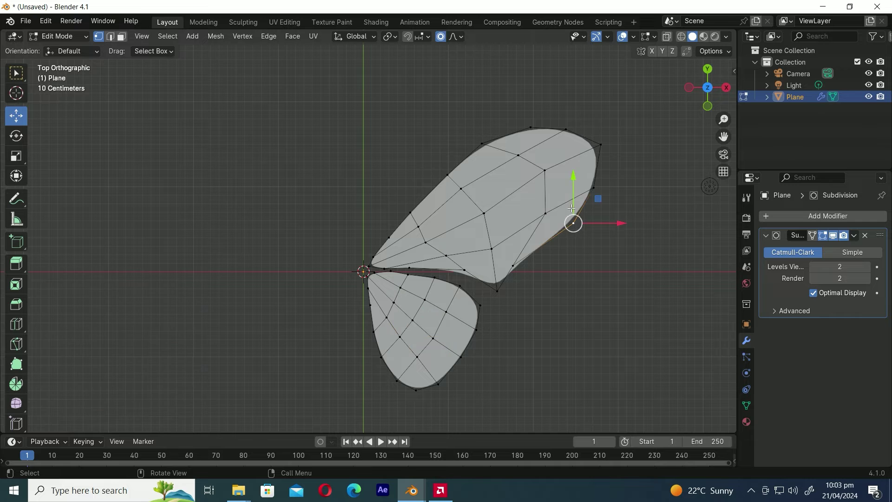
pyautogui.hotkey('ctrl', 'l')
pyautogui.press('s')
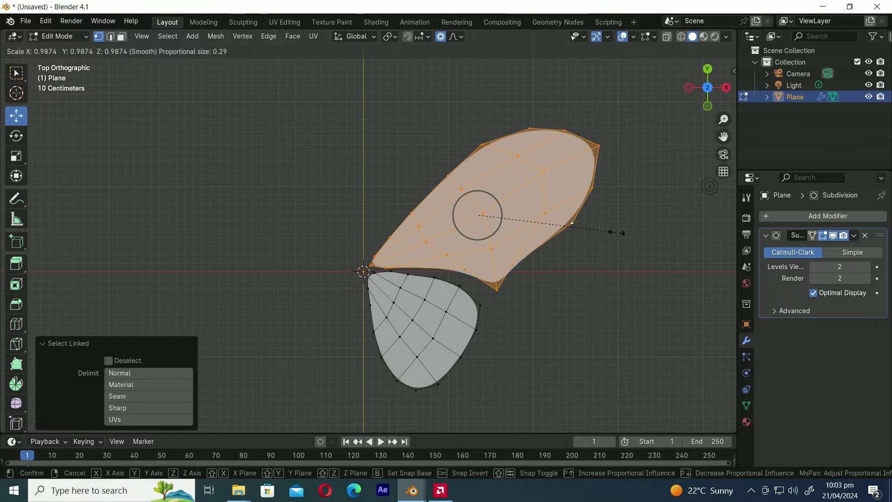
pyautogui.click(607, 233)
pyautogui.press('g')
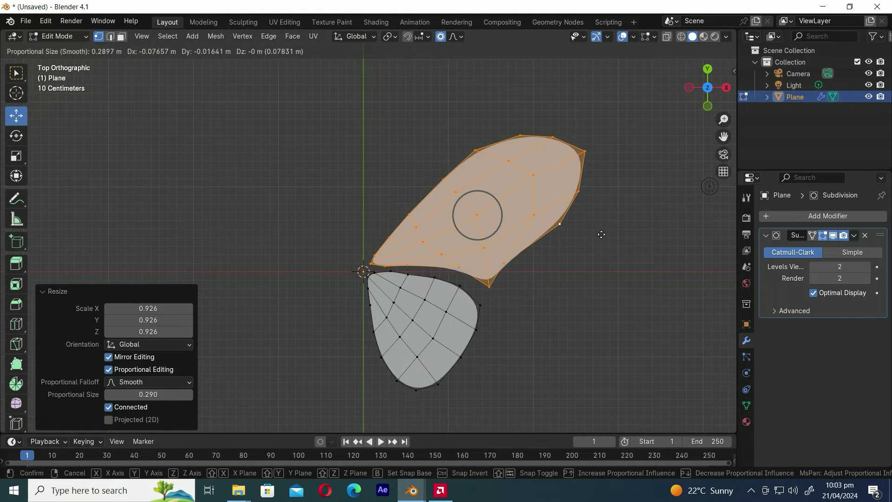
pyautogui.click(600, 236)
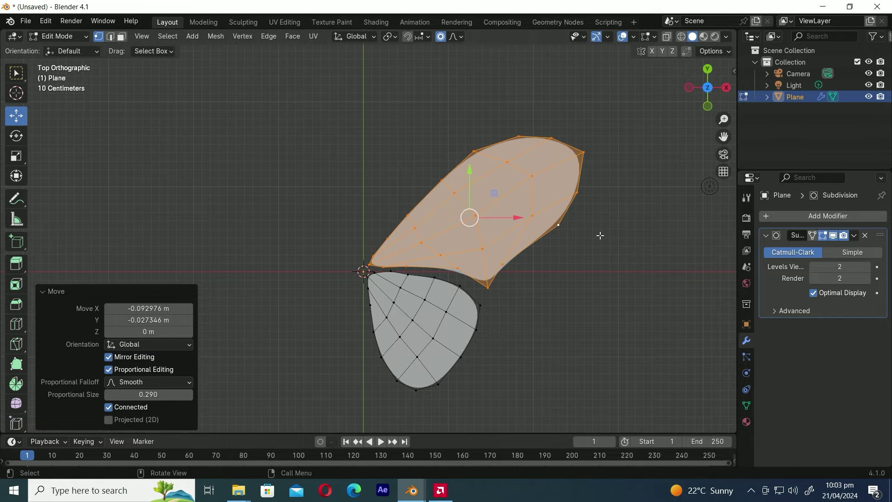
# Scale the large wing by another 0.948 and shift it back toward the origin.
pyautogui.press('s')
pyautogui.click(591, 236)
pyautogui.press('g')
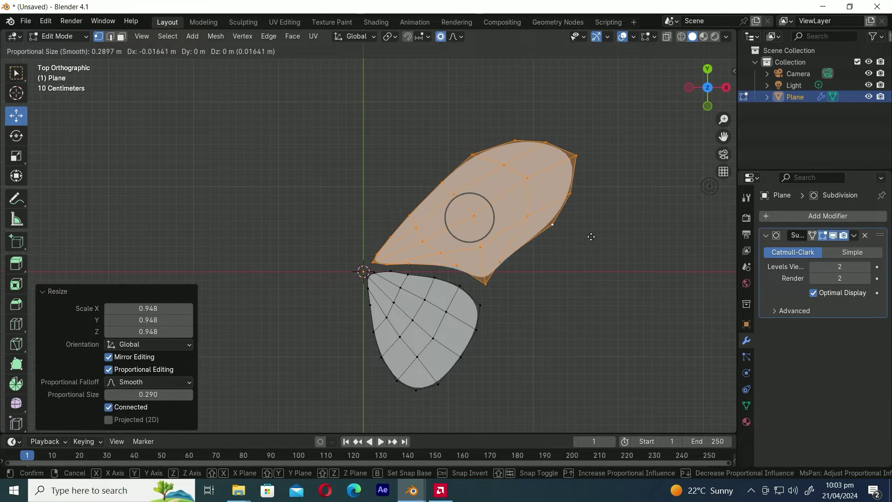
pyautogui.click(587, 237)
# Lower the large wing's upper-edge vertex along Y and move the wing-tip vertex about -0.02 m in X and 0.11 m in Y, proportional size 0.513.
pyautogui.click(468, 156)
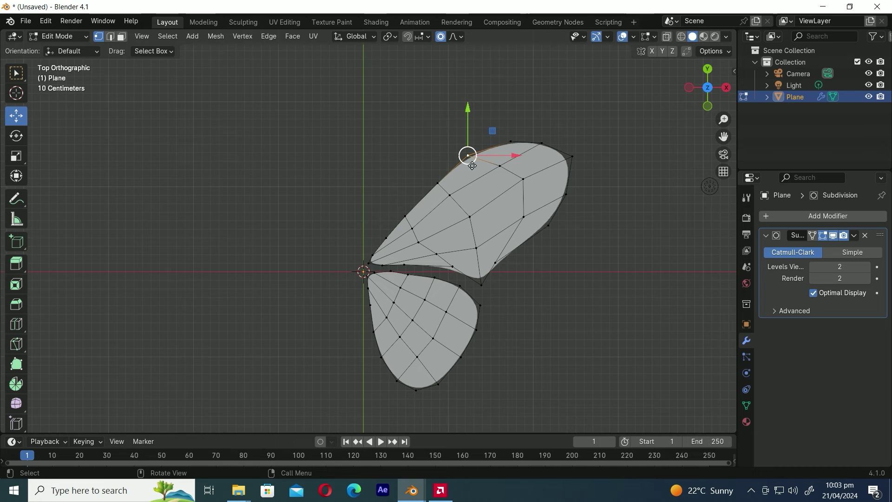
pyautogui.press('g')
pyautogui.press('y')
pyautogui.click(473, 170)
pyautogui.click(575, 157)
pyautogui.press('g')
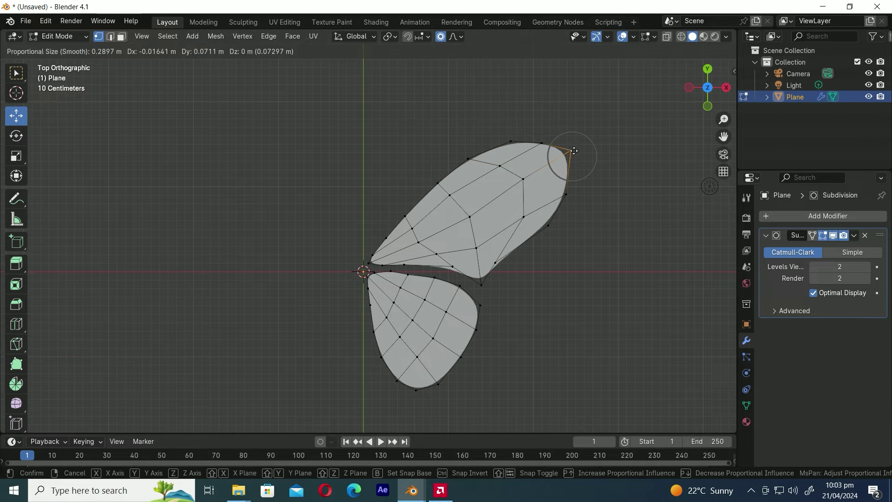
pyautogui.scroll(-6, 574, 151)
pyautogui.scroll(-1, 573, 147)
pyautogui.click(573, 147)
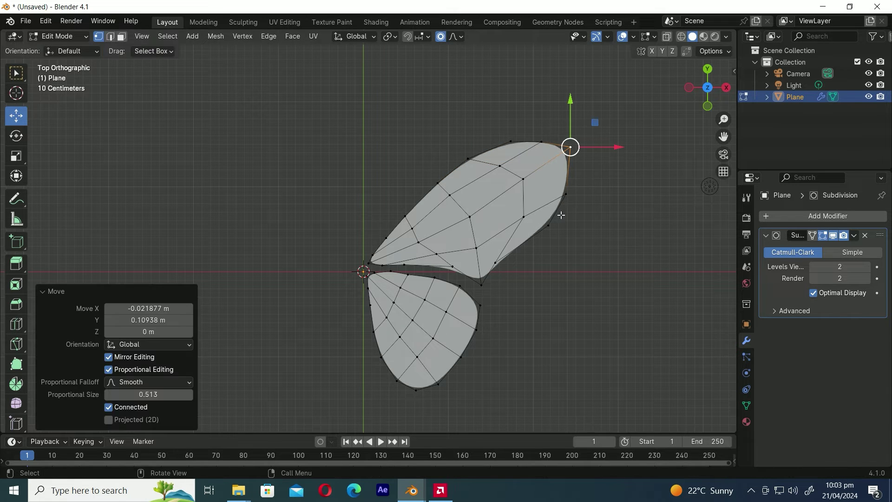
# Nudge the large wing's outer-edge vertex below the tip and the two nearby interior vertices, raising the lower interior one about 0.03 m in Y.
pyautogui.click(566, 195)
pyautogui.press('g')
pyautogui.click(565, 194)
pyautogui.click(524, 216)
pyautogui.press('g')
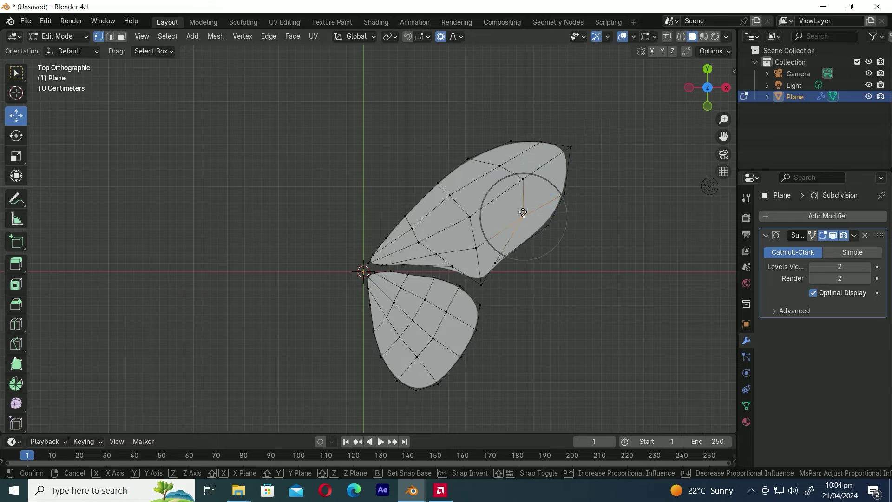
pyautogui.click(524, 213)
pyautogui.click(477, 249)
pyautogui.moveTo(476, 249); pyautogui.dragTo(477, 245)
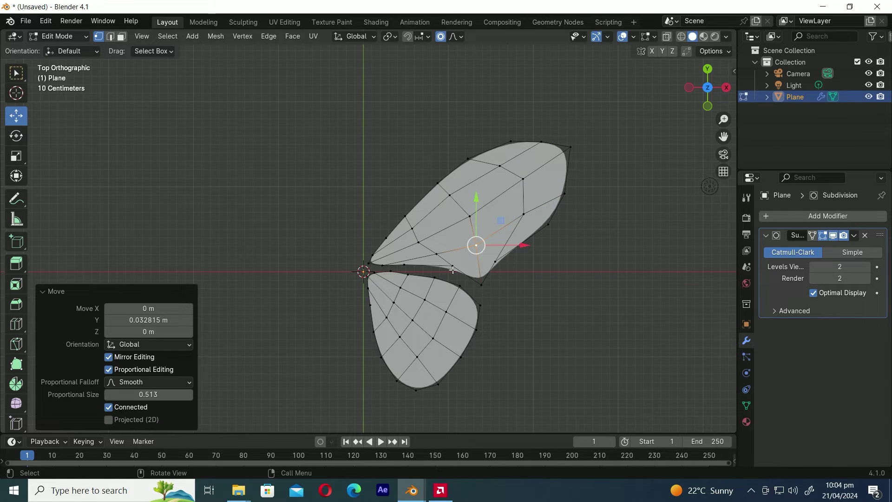
# Pull the small wing's bottommost vertex slightly upward and inward with a proportional size of about 0.56 m.
pyautogui.click(416, 390)
pyautogui.press('g')
pyautogui.scroll(-1, 420, 410)
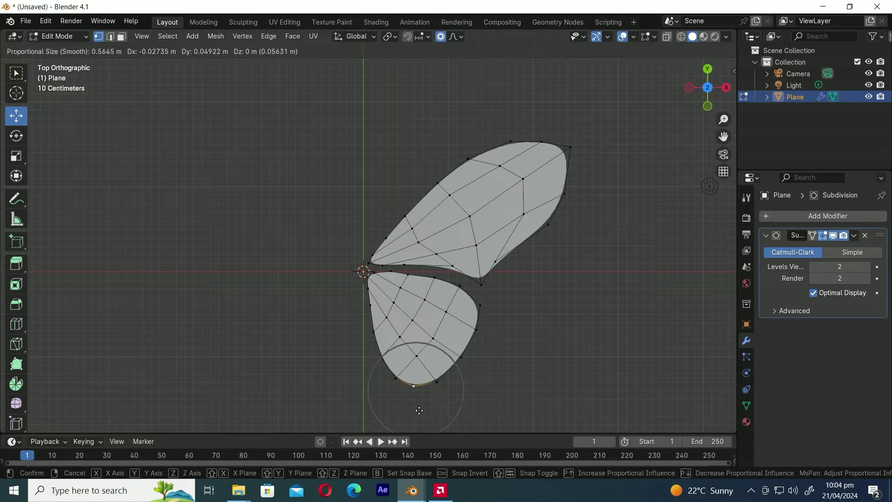
pyautogui.click(418, 408)
# Nudge the large wing's upper-edge vertex nearer the origin slightly with a proportional size of about 0.68 m.
pyautogui.click(404, 216)
pyautogui.press('g')
pyautogui.scroll(-2, 417, 232)
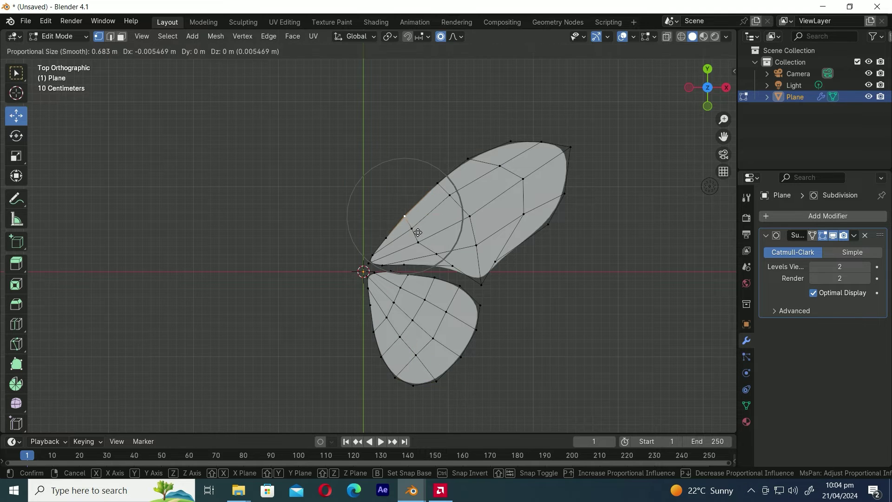
pyautogui.click(426, 233)
# Pull the large wing's tip vertex about -0.21 m in X and -0.11 m in Y with a proportional size of 2.853.
pyautogui.click(576, 155)
pyautogui.press('g')
pyautogui.scroll(-4, 587, 175)
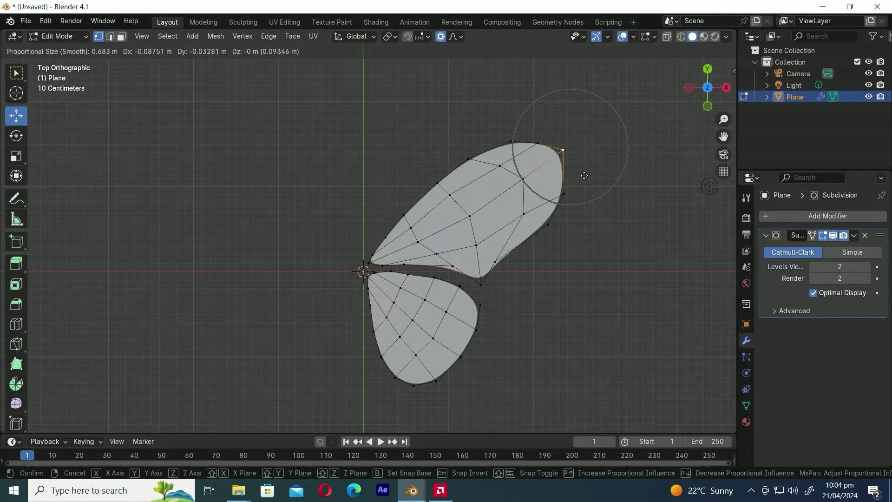
pyautogui.scroll(-5, 582, 178)
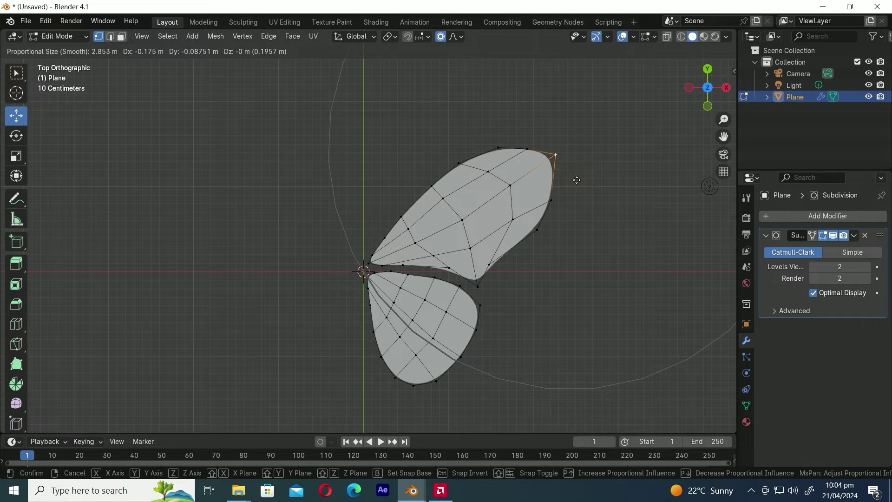
pyautogui.click(569, 174)
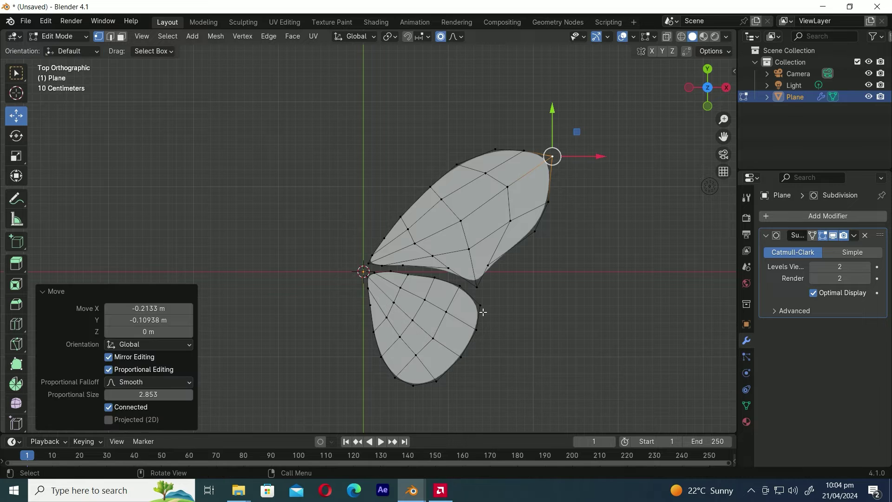
# Move the small wing's outer corner vertex about -0.03 m in X and -0.11 m in Y with a proportional size of 0.909.
pyautogui.click(479, 309)
pyautogui.press('g')
pyautogui.scroll(12, 505, 341)
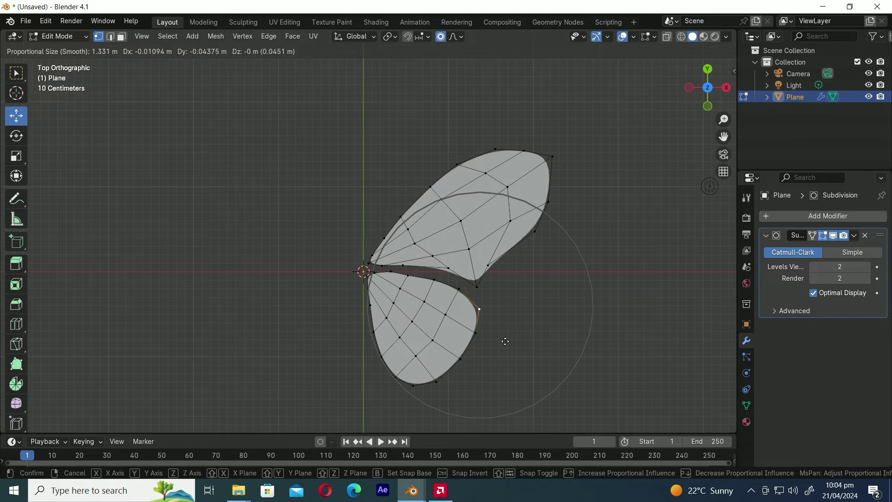
pyautogui.click(503, 345)
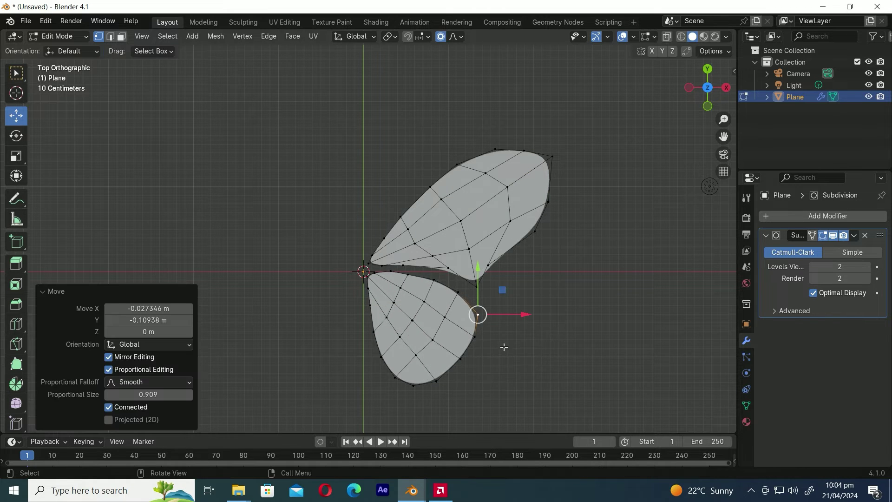
# Move the small wing's third upper-edge vertex about 0.01 m in X and Y, and its neighbour toward the origin about -0.02 m in Y.
pyautogui.scroll(4, 475, 362)
pyautogui.click(467, 340)
pyautogui.press('g')
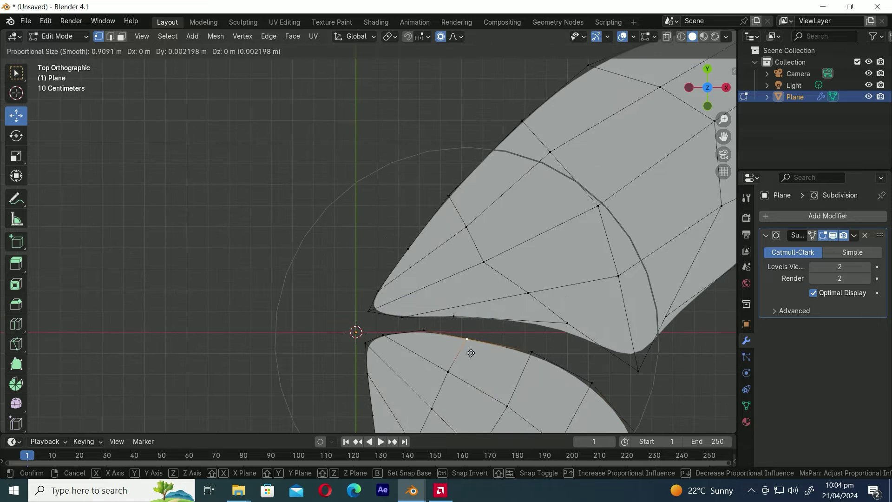
pyautogui.scroll(5, 473, 350)
pyautogui.click(473, 351)
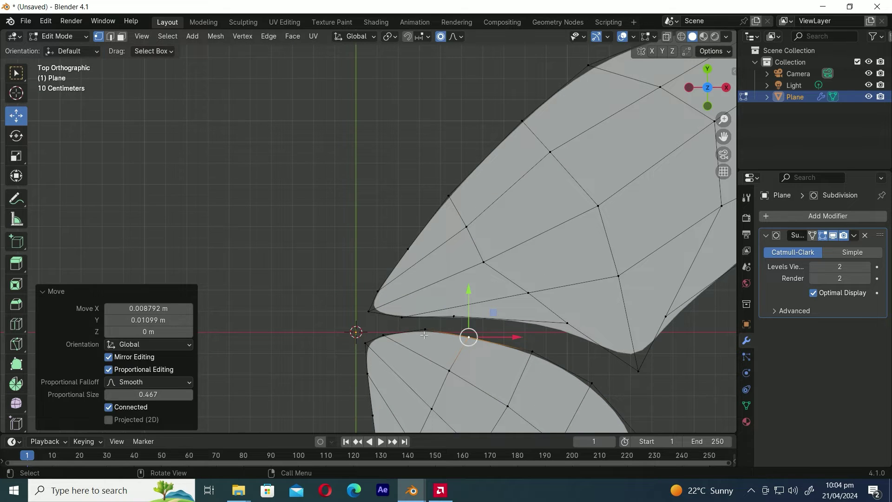
pyautogui.click(423, 334)
pyautogui.press('g')
pyautogui.click(424, 340)
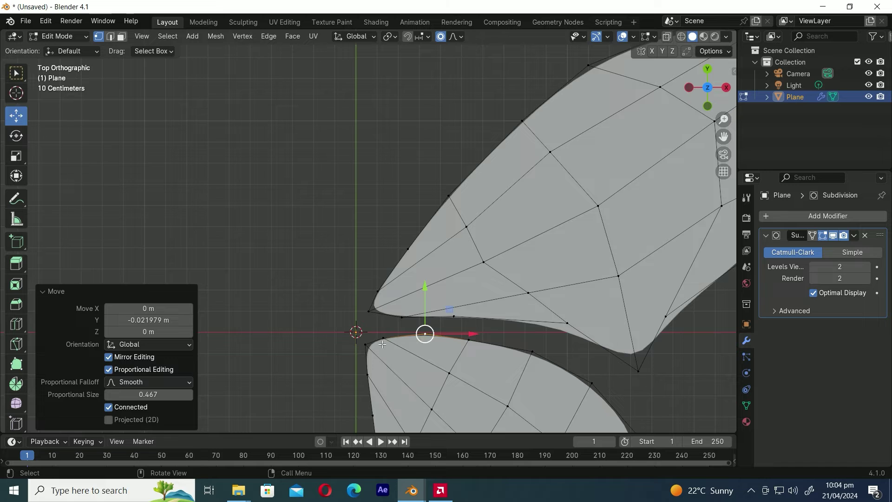
# Smooth the small wing's upper edge near the origin by moving its first three vertices slightly, using a proportional size of 0.350.
pyautogui.click(382, 344)
pyautogui.press('g')
pyautogui.scroll(3, 382, 344)
pyautogui.click(413, 347)
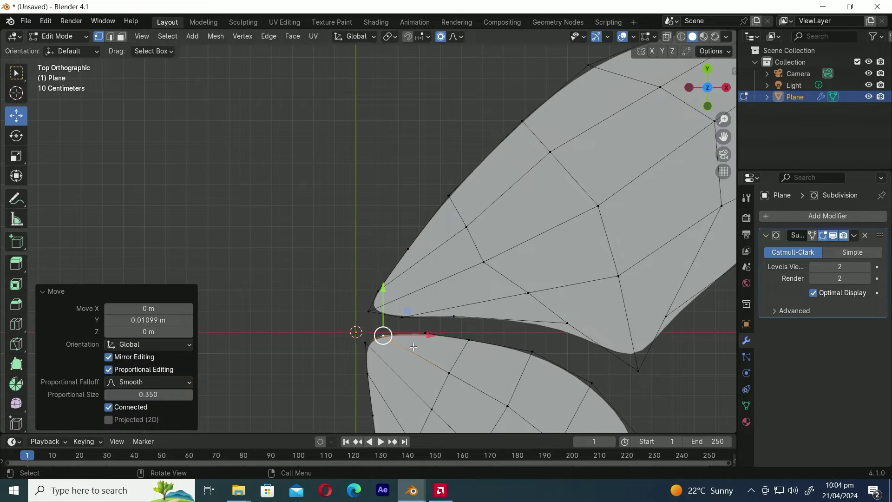
pyautogui.click(424, 334)
pyautogui.press('g')
pyautogui.click(462, 349)
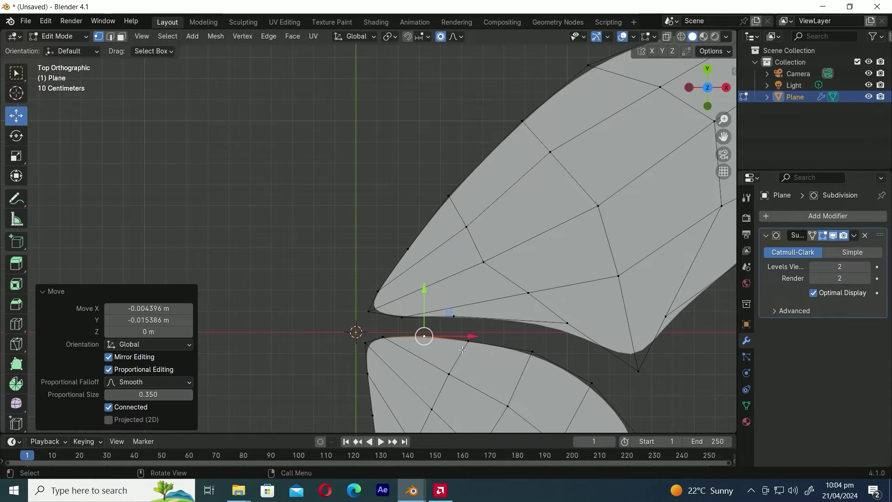
pyautogui.click(462, 349)
pyautogui.press('g')
pyautogui.click(465, 348)
# Move the small wing's lower outer interior vertex about 0.03 m in Y and nudge the adjacent lower outer-edge vertex outward.
pyautogui.scroll(-3, 465, 350)
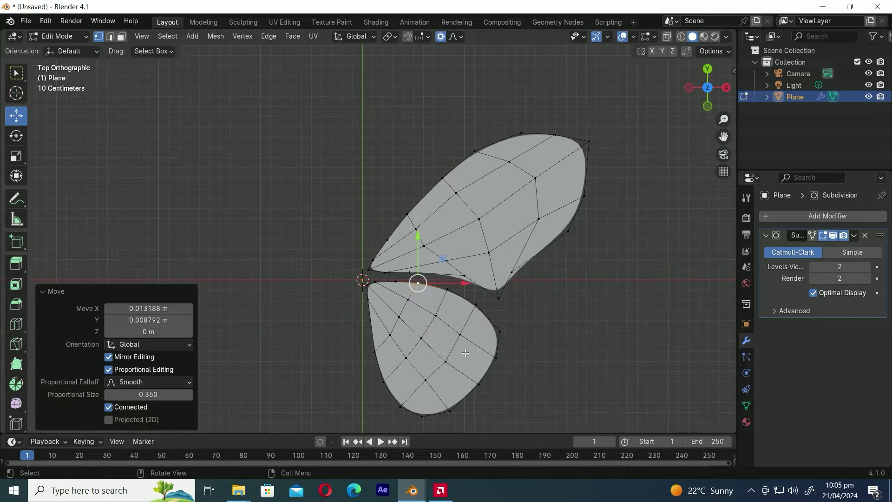
pyautogui.click(505, 338)
pyautogui.moveTo(450, 363); pyautogui.dragTo(449, 359)
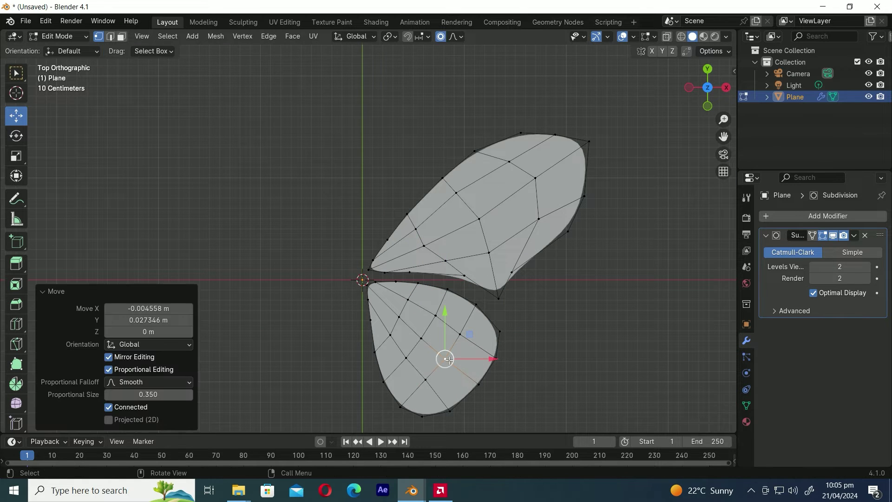
pyautogui.moveTo(479, 386); pyautogui.dragTo(476, 390)
# Round the small wing's root by nudging its inner-edge and corner vertices beside the origin.
pyautogui.scroll(2, 374, 337)
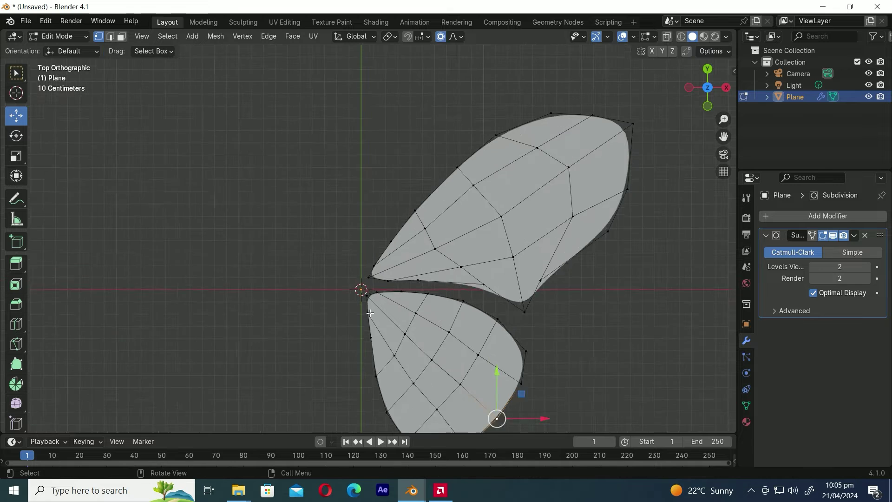
pyautogui.click(368, 330)
pyautogui.moveTo(368, 331); pyautogui.dragTo(371, 335)
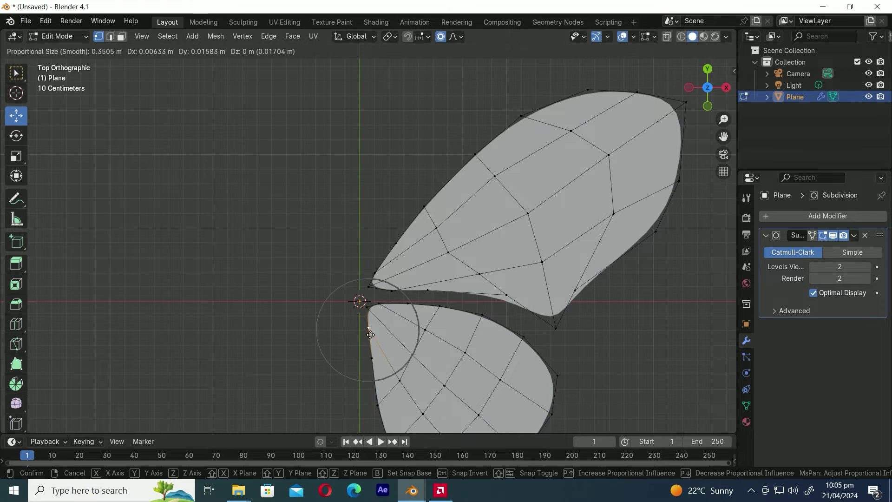
pyautogui.scroll(3, 371, 333)
pyautogui.click(372, 333)
pyautogui.click(386, 307)
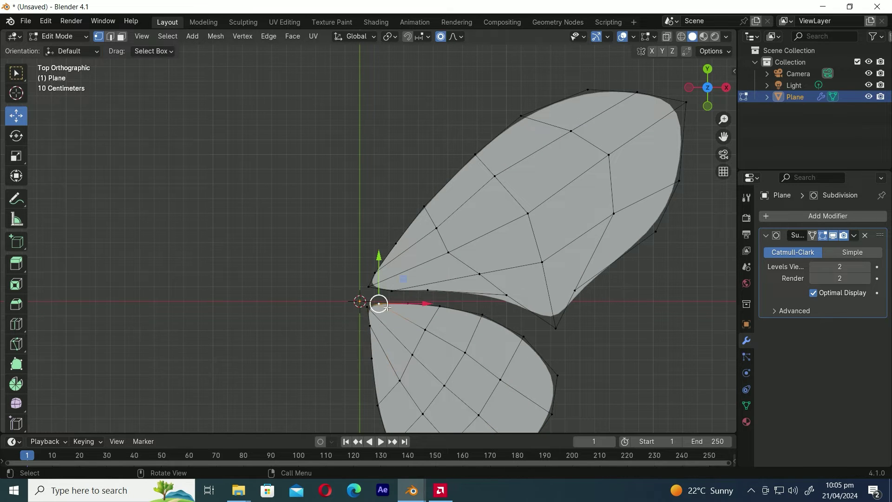
pyautogui.press('g')
pyautogui.moveTo(385, 309); pyautogui.dragTo(368, 326)
pyautogui.click(366, 315)
pyautogui.click(369, 329)
# Select the whole mesh of both wings and extrude it slightly downward to give the wings thickness.
pyautogui.scroll(-5, 368, 359)
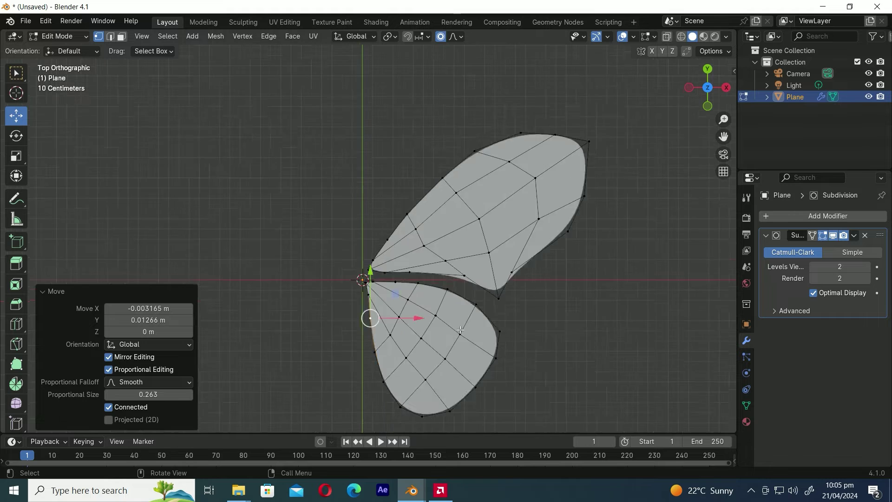
pyautogui.press('Tab')
pyautogui.moveTo(520, 311); pyautogui.dragTo(456, 259, button='middle')
pyautogui.scroll(3, 456, 258)
pyautogui.press('Tab')
pyautogui.press('a')
pyautogui.scroll(4, 467, 282)
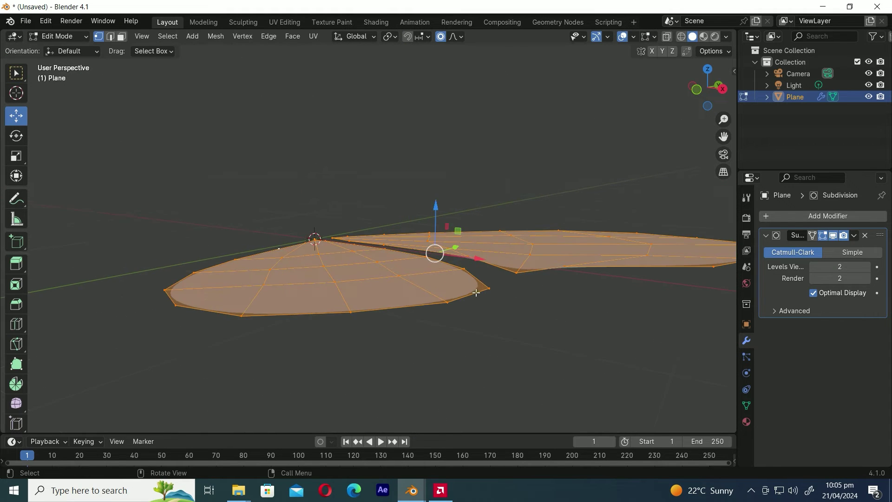
pyautogui.scroll(-2, 511, 295)
pyautogui.press('e')
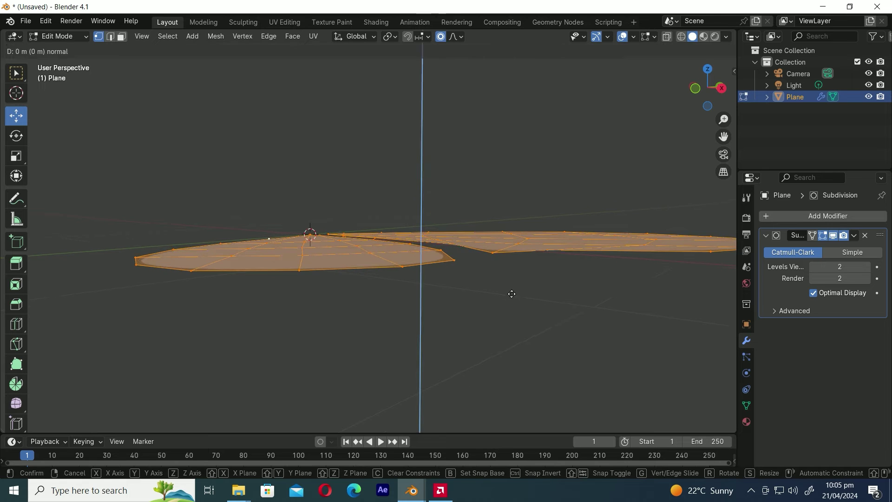
pyautogui.press('z')
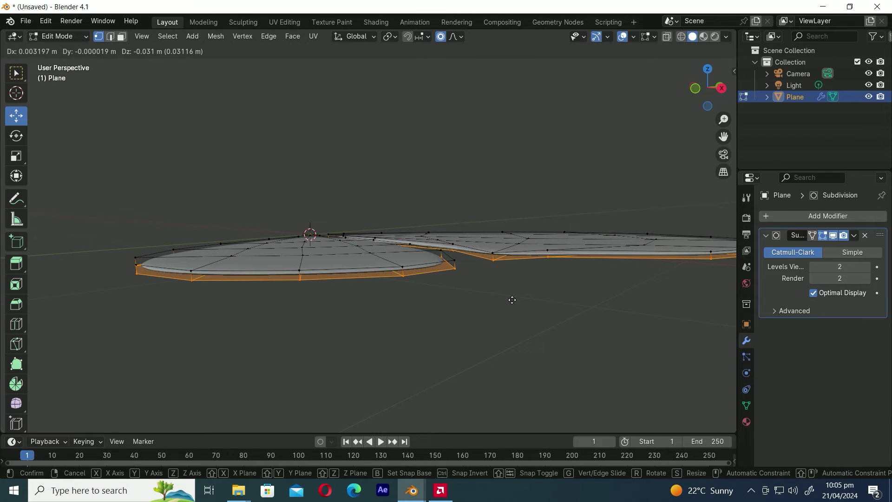
pyautogui.click(511, 308)
# Return to Object Mode and apply Shade Smooth to the wings.
pyautogui.press('Tab')
pyautogui.moveTo(514, 323); pyautogui.dragTo(548, 348, button='middle')
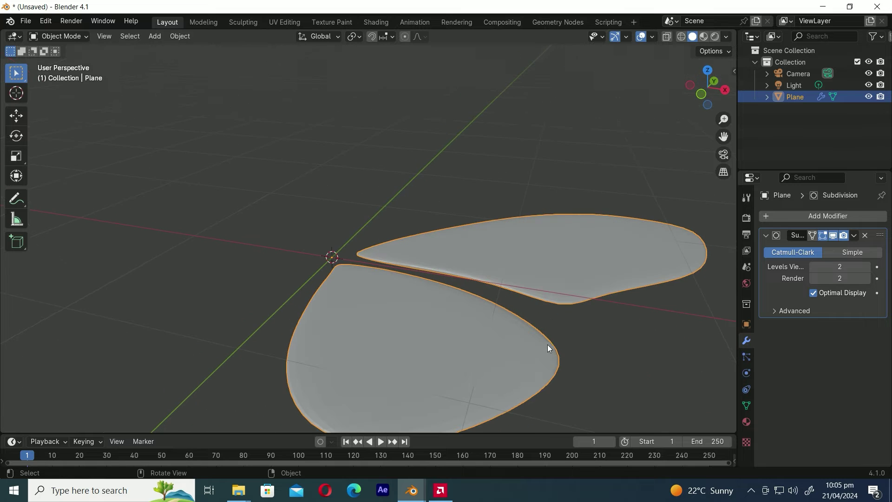
pyautogui.rightClick(587, 153)
pyautogui.click(586, 153)
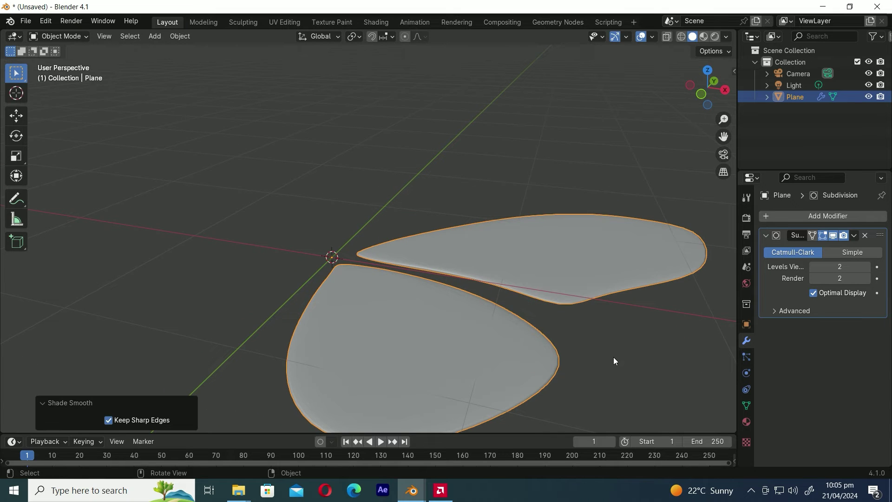
# Add a Mirror modifier across the X axis to create the opposite pair of wings.
pyautogui.moveTo(613, 356); pyautogui.dragTo(571, 361, button='middle')
pyautogui.scroll(-4, 571, 362)
pyautogui.click(828, 216)
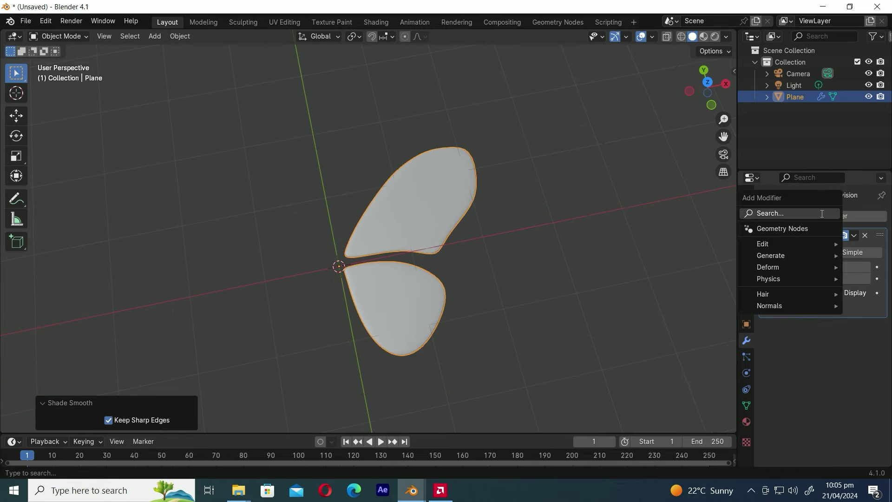
pyautogui.write('m')
pyautogui.click(663, 236)
pyautogui.moveTo(664, 242); pyautogui.dragTo(529, 299, button='middle')
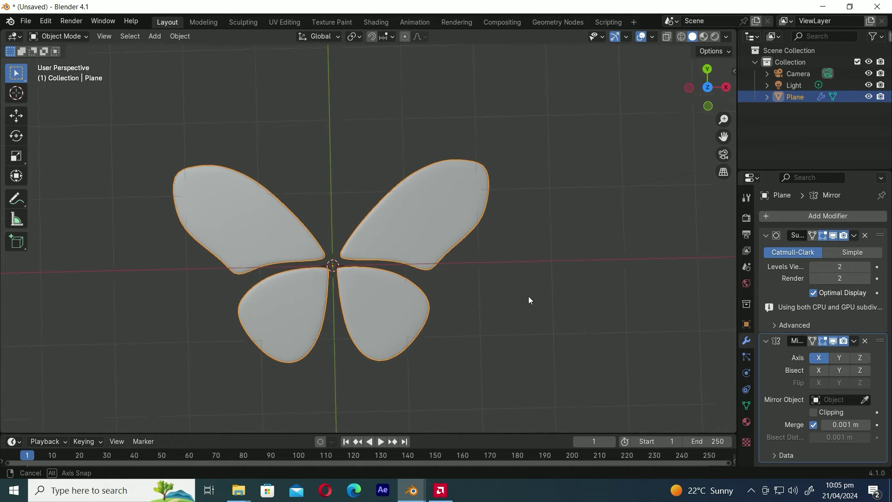
# Enter Edit Mode on the wings and show them in wireframe from the top view.
pyautogui.press('Tab')
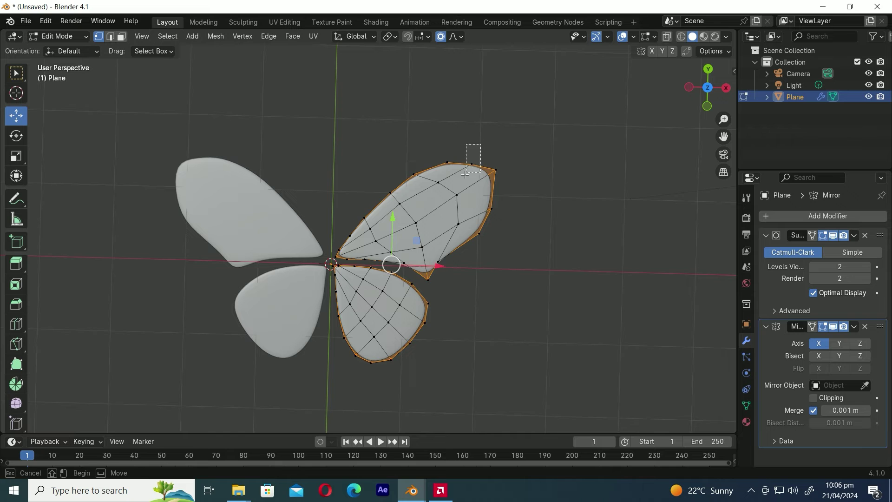
pyautogui.click(472, 164)
pyautogui.click(682, 37)
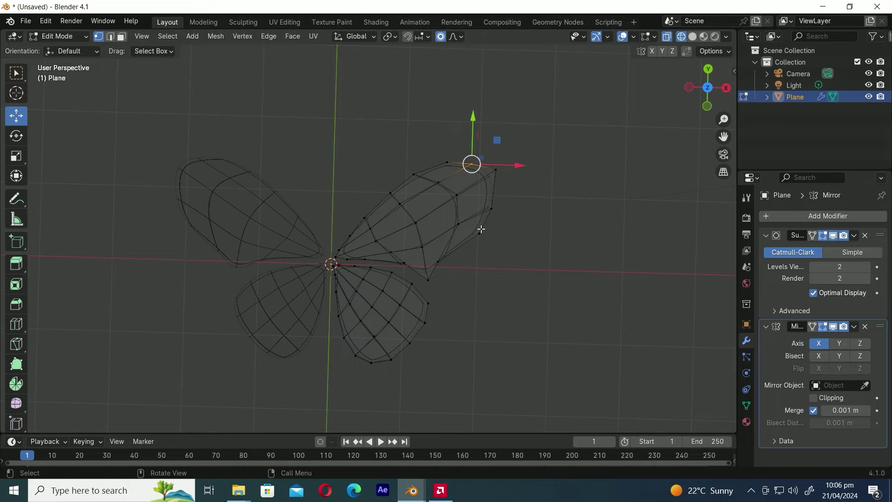
pyautogui.press('KP_7')
pyautogui.click(480, 230)
# Move the outer-edge vertex and the two top-edge vertices near the right upper wing's tip to reshape its outline with proportional editing.
pyautogui.moveTo(537, 184); pyautogui.dragTo(483, 214)
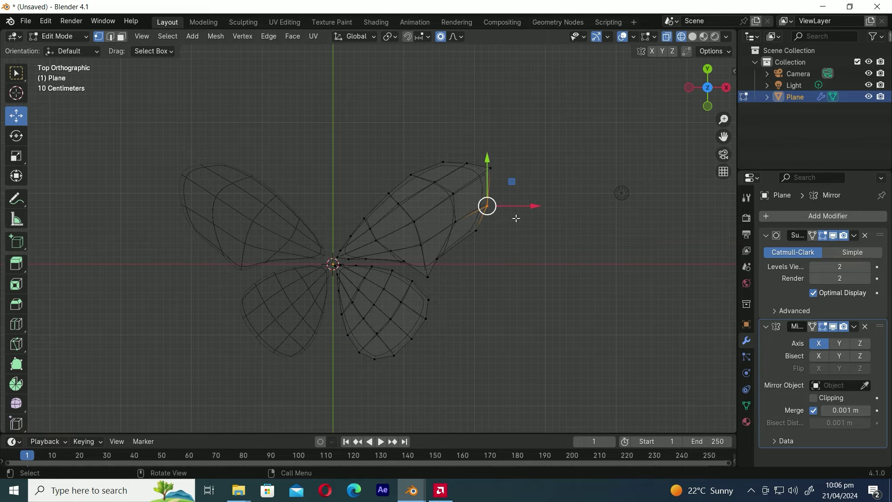
pyautogui.press('g')
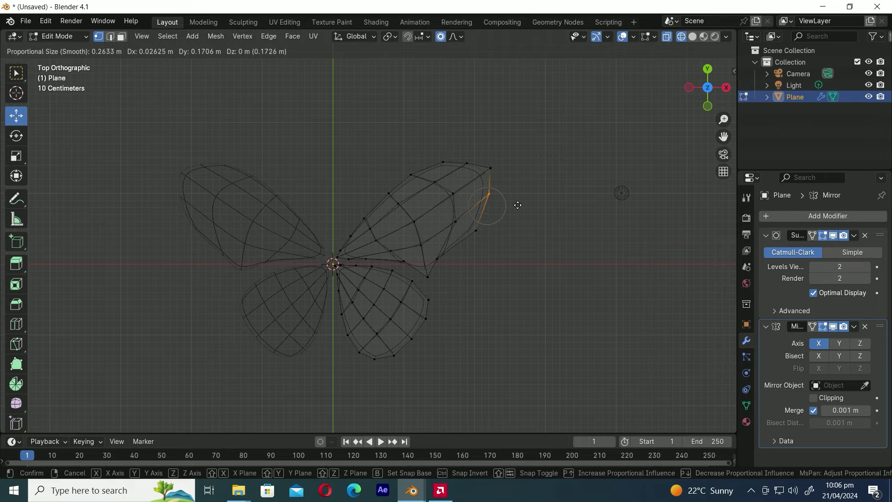
pyautogui.click(518, 205)
pyautogui.click(468, 161)
pyautogui.press('g')
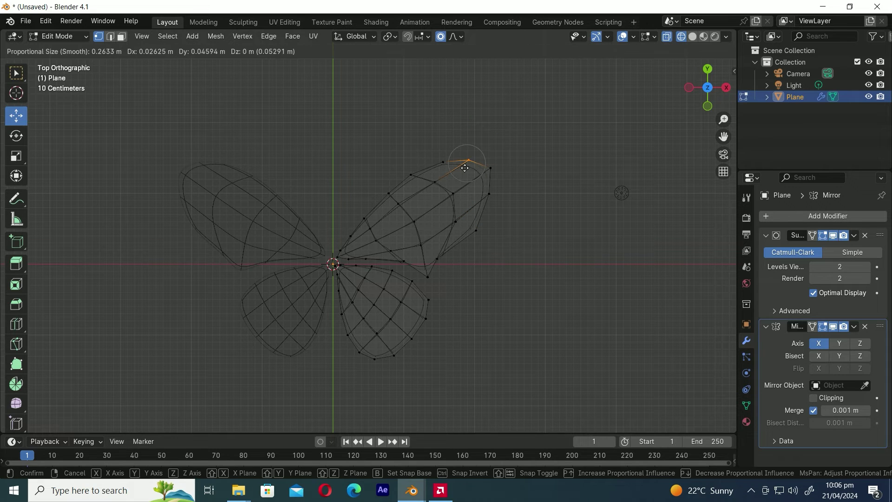
pyautogui.click(472, 168)
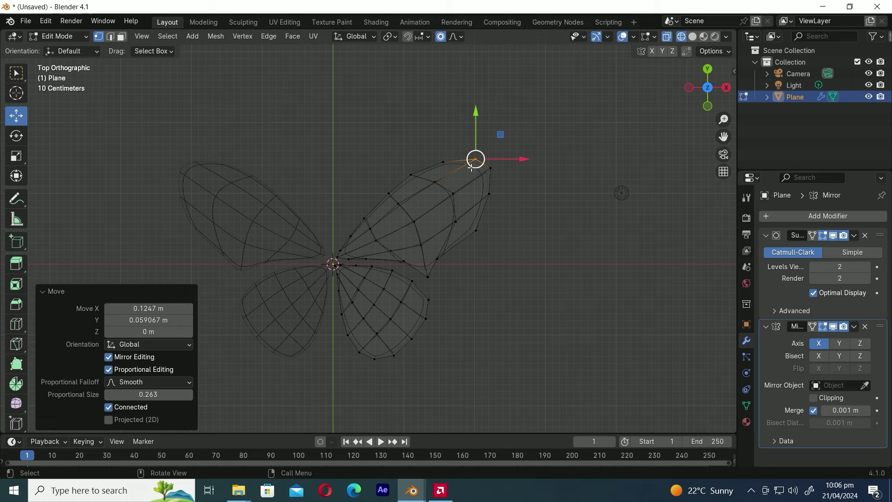
pyautogui.click(443, 162)
pyautogui.press('g')
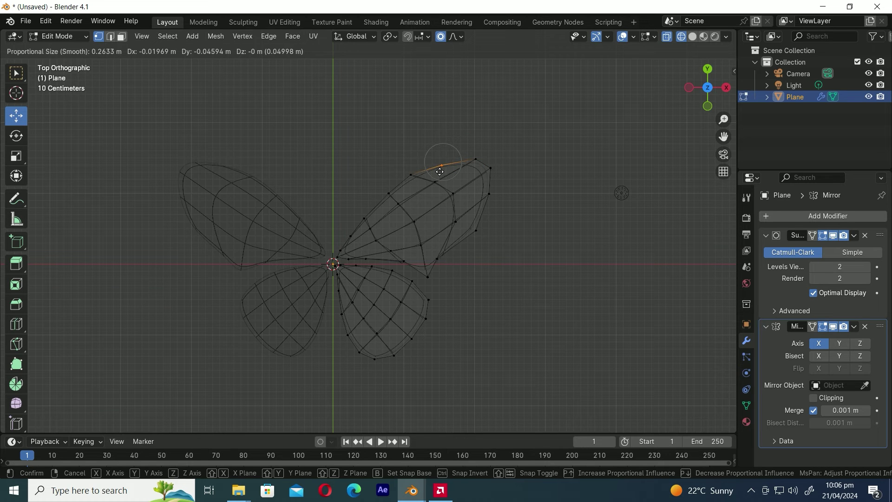
pyautogui.click(440, 171)
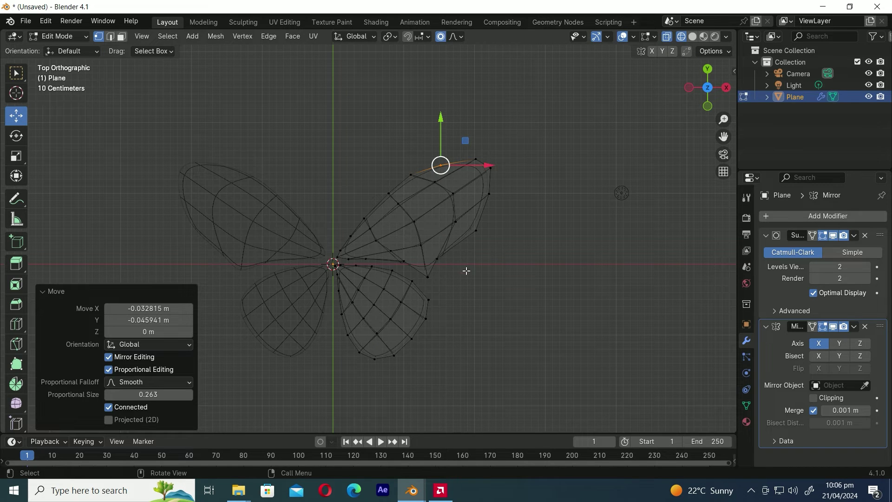
# Move the lower outer-edge vertex of the right upper wing slightly outward and upward, and return to Object Mode in solid shading.
pyautogui.click(438, 257)
pyautogui.press('g')
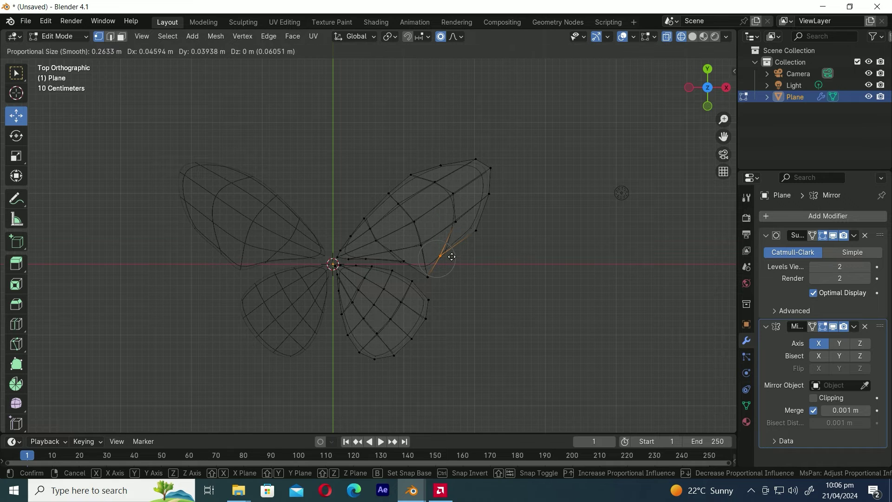
pyautogui.click(451, 256)
pyautogui.press('Tab')
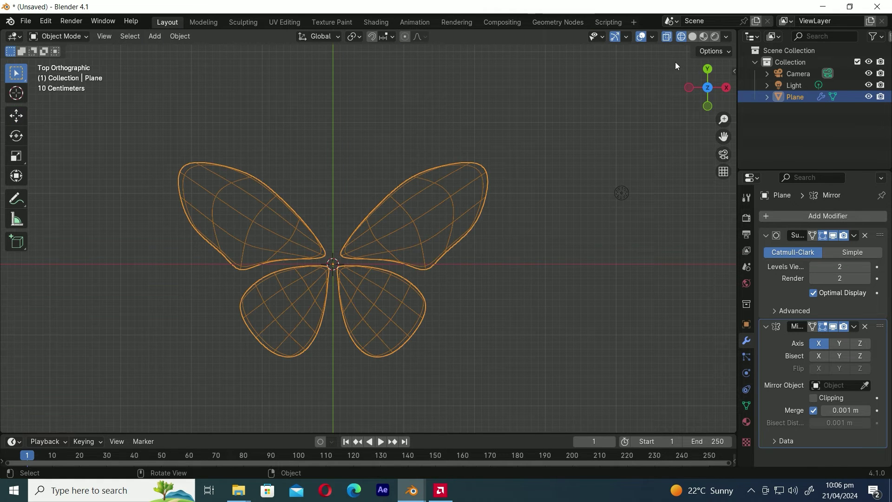
pyautogui.click(692, 37)
# Re-enter Edit Mode in wireframe and move the outer-edge vertex below the right upper wing's tip slightly outward and upward.
pyautogui.press('Tab')
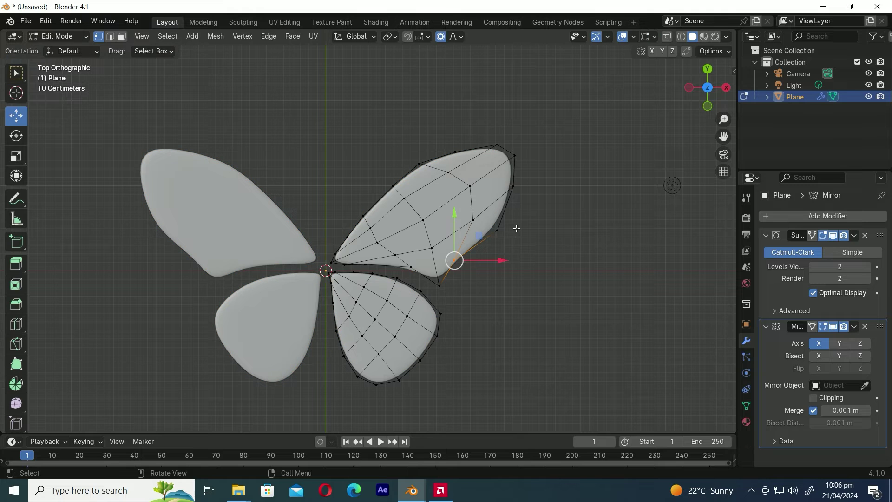
pyautogui.moveTo(541, 201); pyautogui.dragTo(508, 180)
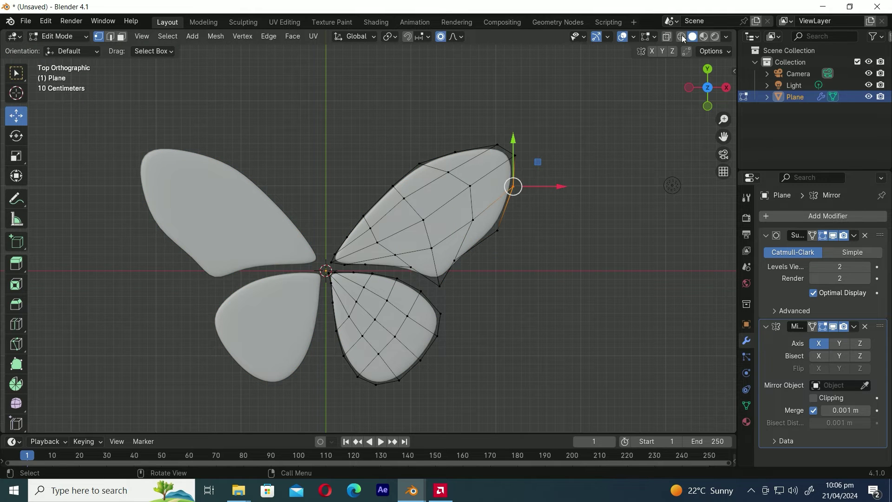
pyautogui.click(682, 37)
pyautogui.moveTo(564, 218)
pyautogui.mouseDown()
pyautogui.moveTo(504, 178)
pyautogui.moveTo(529, 197)
pyautogui.moveTo(531, 184)
pyautogui.moveTo(539, 191)
pyautogui.mouseUp()
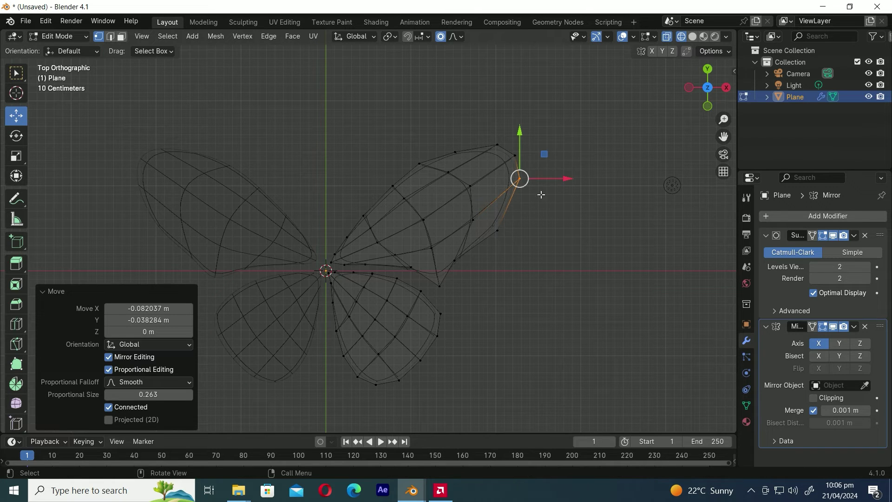
# Shift the two top-edge vertices and the outer-edge vertex of the right upper wing inward, and return to Object Mode in solid shading.
pyautogui.click(497, 144)
pyautogui.moveTo(497, 144); pyautogui.dragTo(438, 162)
pyautogui.press('g')
pyautogui.click(503, 194)
pyautogui.press('g')
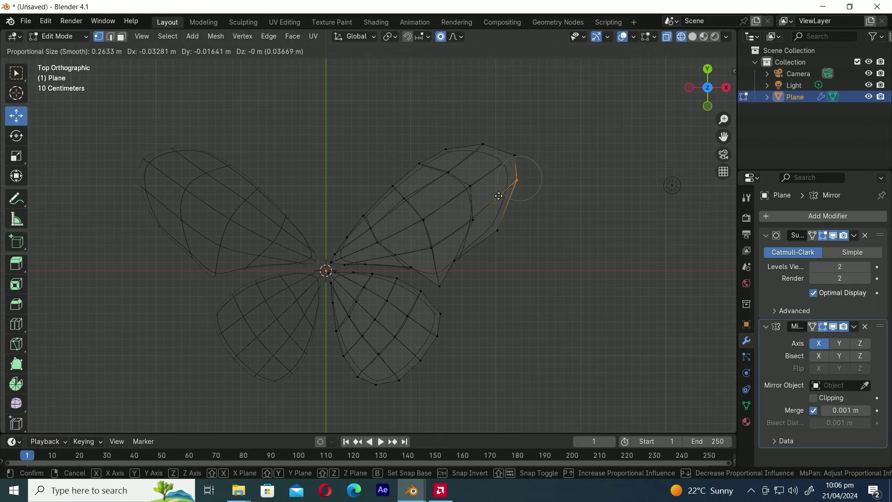
pyautogui.click(500, 201)
pyautogui.press('Tab')
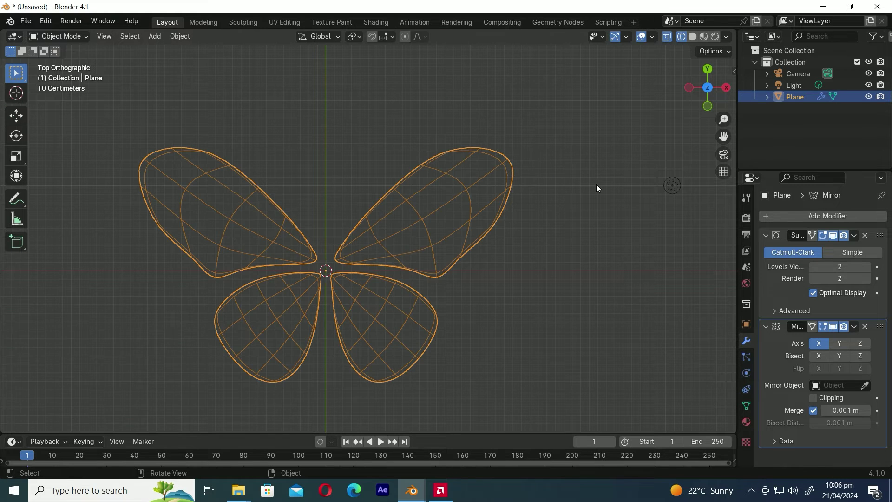
pyautogui.click(692, 37)
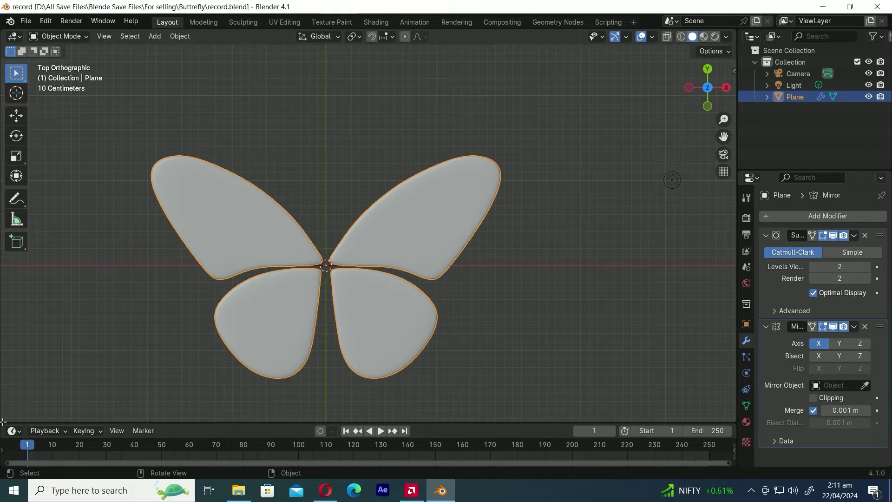
# Split the 3D viewport horizontally and turn the lower area into a Geometry Node Editor.
pyautogui.moveTo(2, 422); pyautogui.dragTo(2, 312)
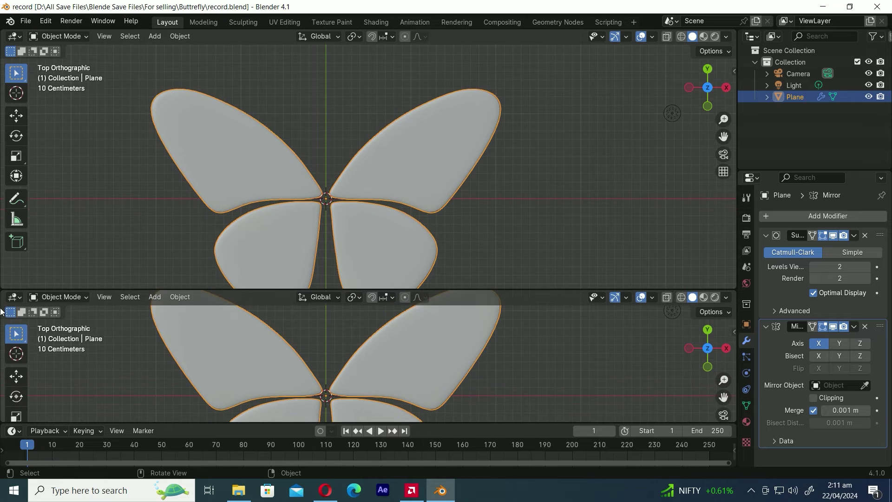
pyautogui.click(20, 297)
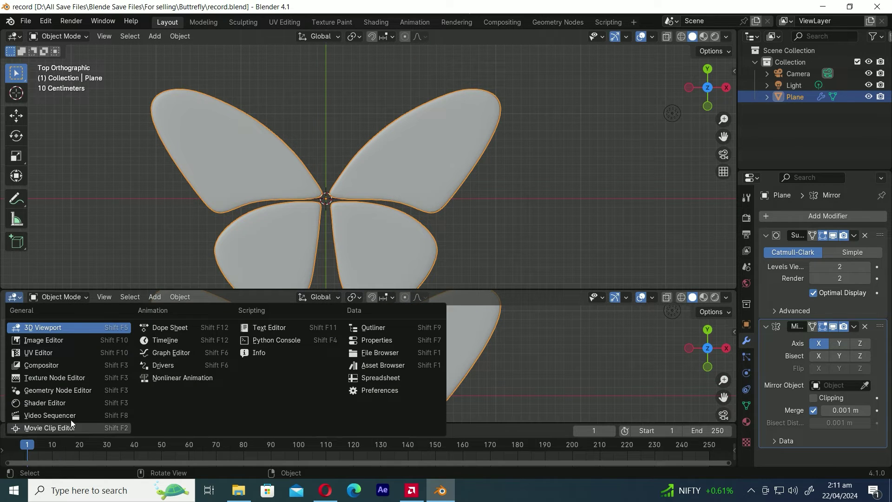
pyautogui.click(58, 390)
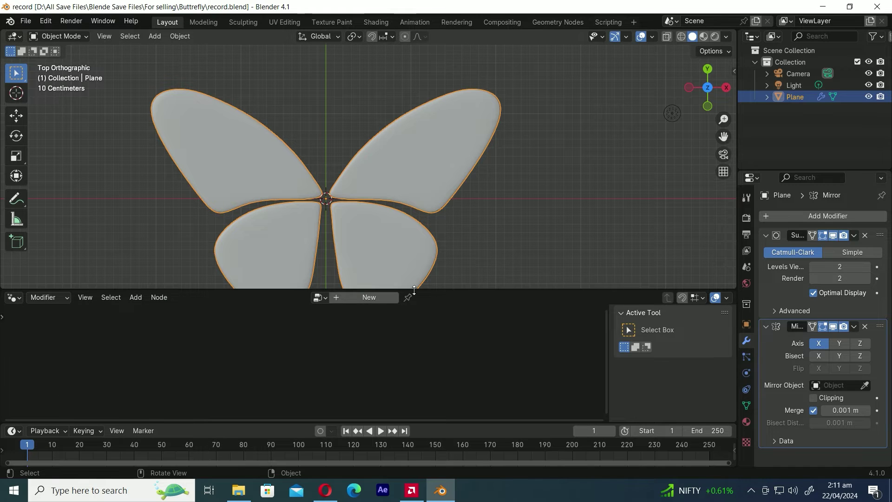
# Create a new geometry node tree for the wings and enlarge the node editor area.
pyautogui.click(382, 298)
pyautogui.scroll(3, 382, 386)
pyautogui.moveTo(382, 385); pyautogui.dragTo(443, 328, button='middle')
pyautogui.scroll(6, 400, 387)
pyautogui.moveTo(453, 422); pyautogui.dragTo(453, 440)
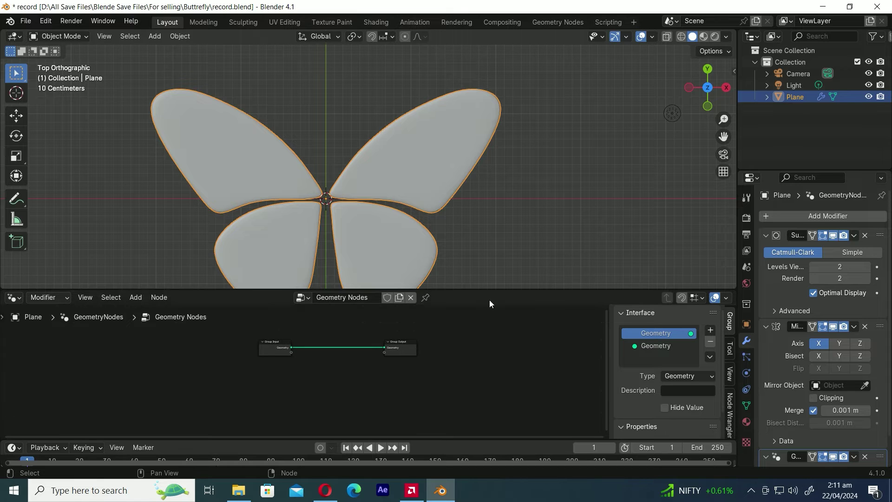
pyautogui.moveTo(490, 289); pyautogui.dragTo(494, 233)
pyautogui.scroll(6, 465, 327)
pyautogui.scroll(2, 461, 353)
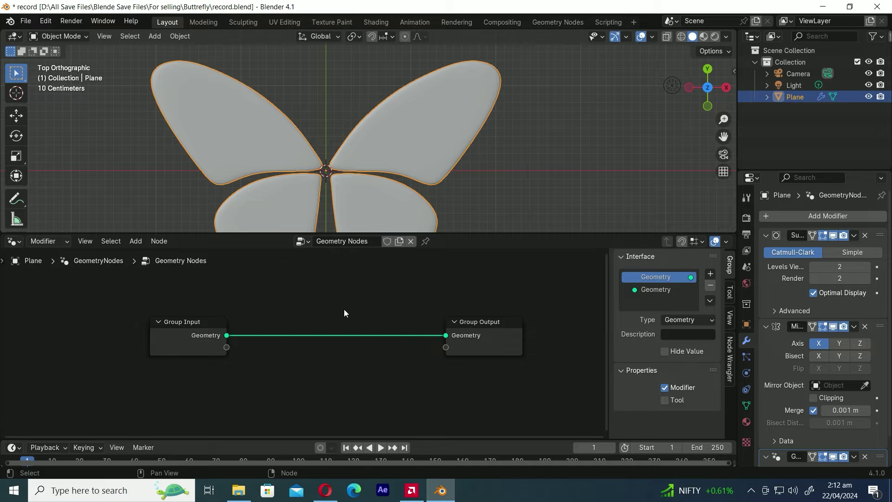
# Add a Set Position node on the link between Group Input and Group Output.
pyautogui.hotkey('shift', 'a')
pyautogui.write('set')
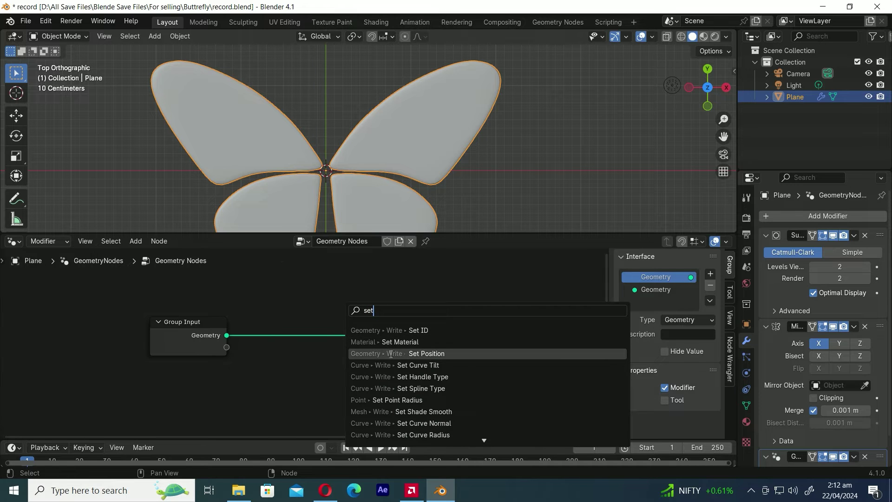
pyautogui.click(391, 354)
pyautogui.click(299, 308)
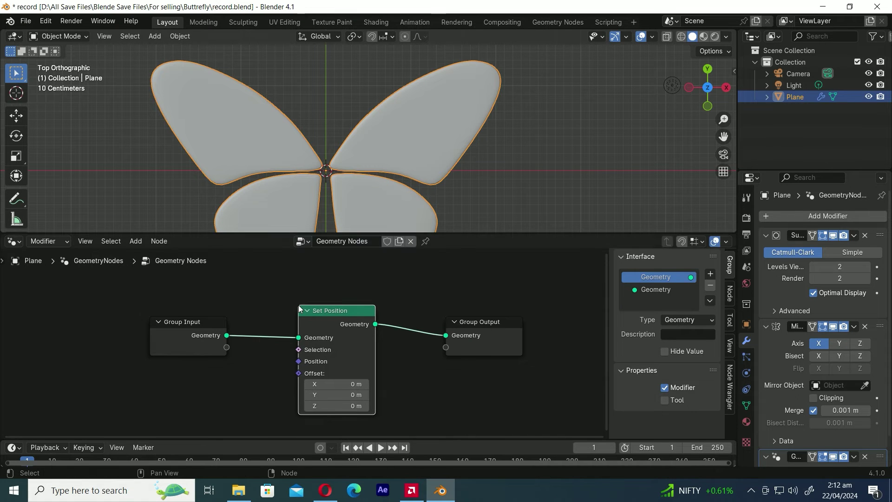
# Add a Scene Time node and place it well before the Group Input node.
pyautogui.scroll(-3, 398, 326)
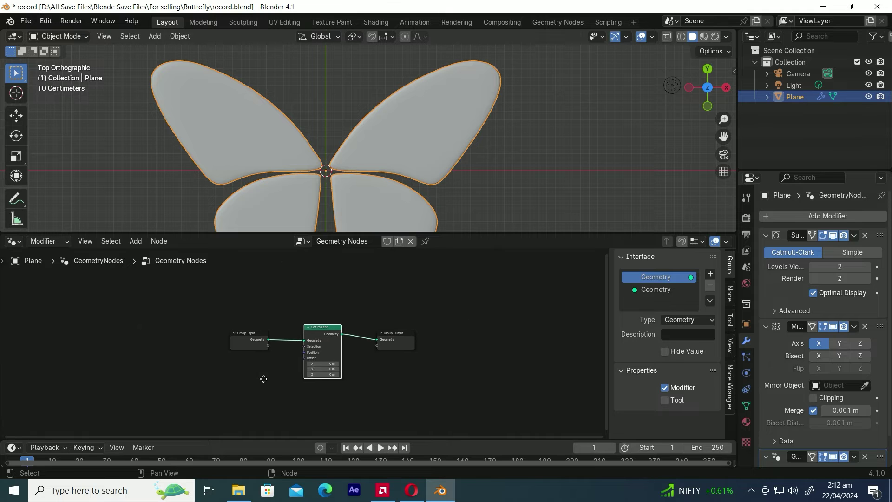
pyautogui.moveTo(264, 379); pyautogui.dragTo(400, 369, button='middle')
pyautogui.hotkey('shift', 'a')
pyautogui.write('s')
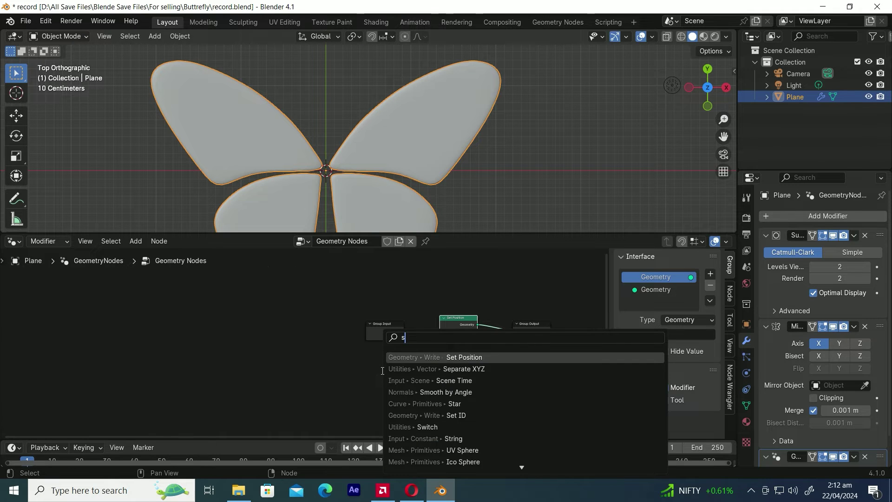
pyautogui.write('cene')
pyautogui.press('Return')
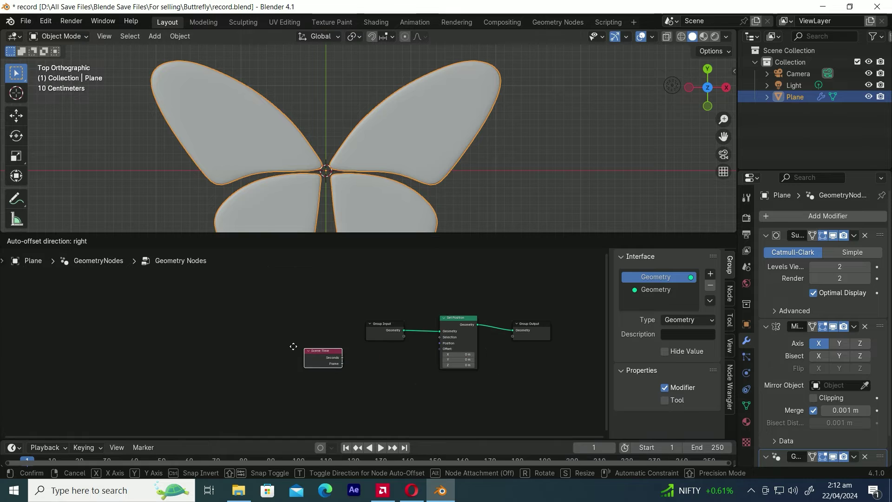
pyautogui.click(235, 343)
pyautogui.scroll(2, 253, 378)
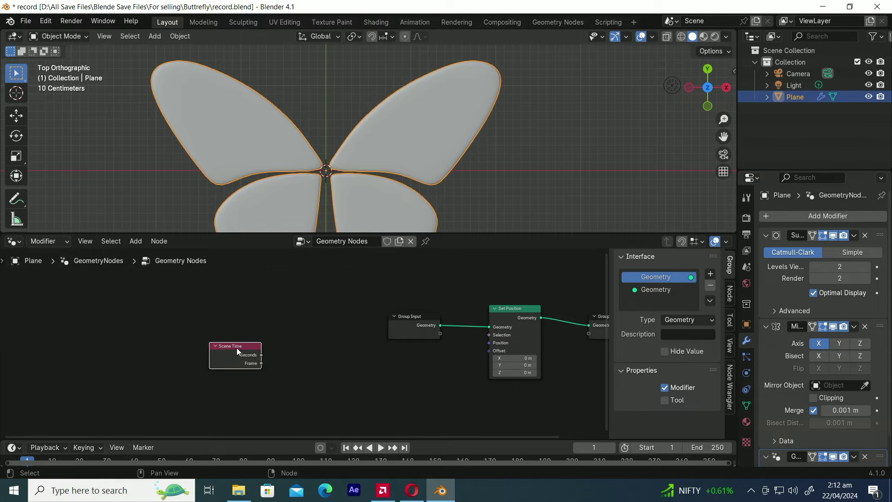
pyautogui.moveTo(236, 348); pyautogui.dragTo(114, 338)
# Add a Position input node between the Scene Time and Group Input nodes.
pyautogui.hotkey('shift', 'a')
pyautogui.write('p')
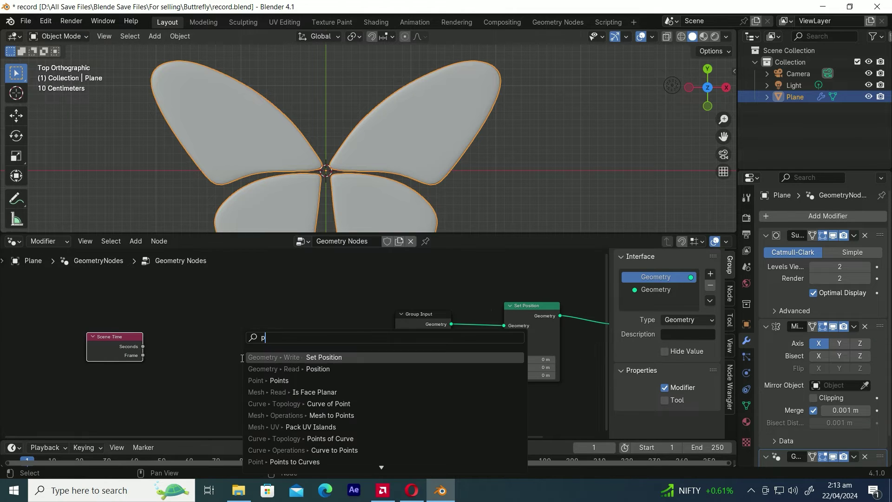
pyautogui.write('o')
pyautogui.click(339, 368)
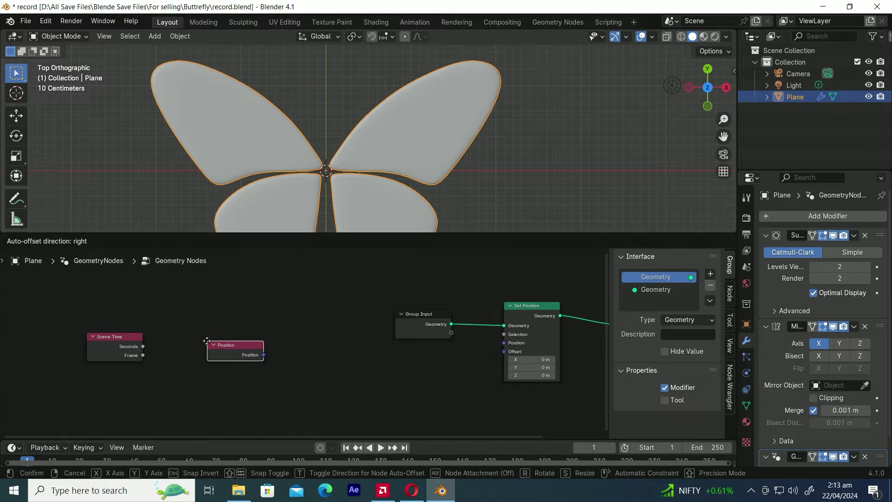
pyautogui.click(204, 327)
# Add a Vector Rotate node between the Position and Group Input nodes.
pyautogui.hotkey('shift', 'a')
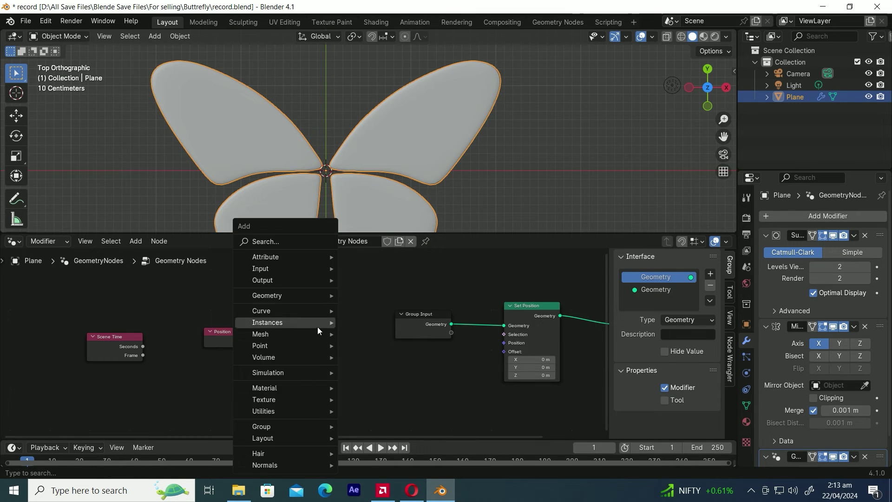
pyautogui.write('vecto')
pyautogui.write('r r')
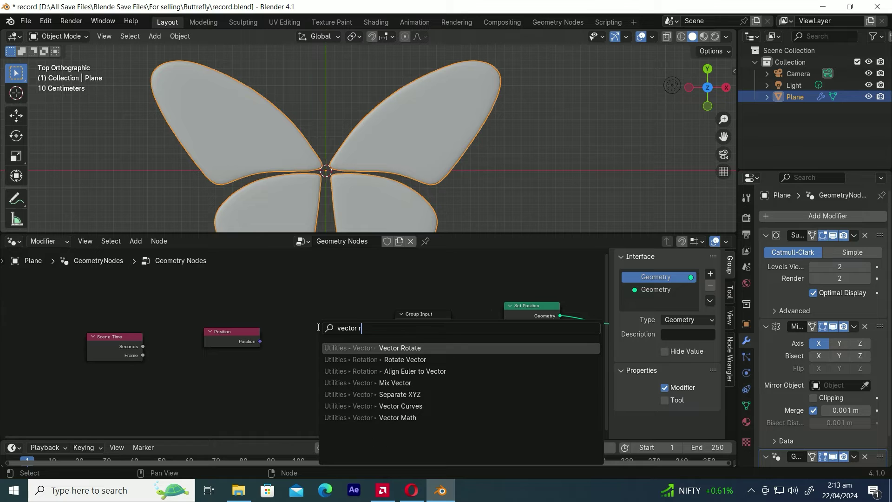
pyautogui.click(374, 348)
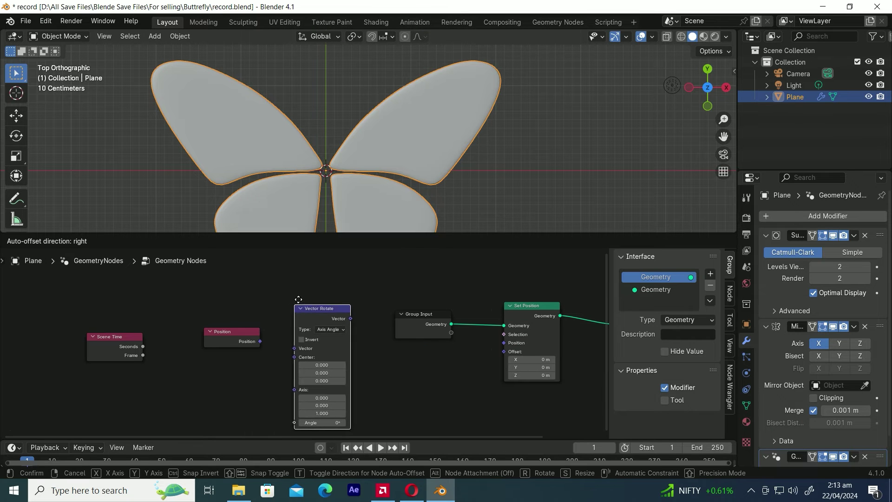
pyautogui.click(346, 349)
# Hide the node editor's sidebar, save the file and show the wings in perspective.
pyautogui.press('n')
pyautogui.hotkey('ctrl', 's')
pyautogui.moveTo(422, 187); pyautogui.dragTo(411, 149, button='middle')
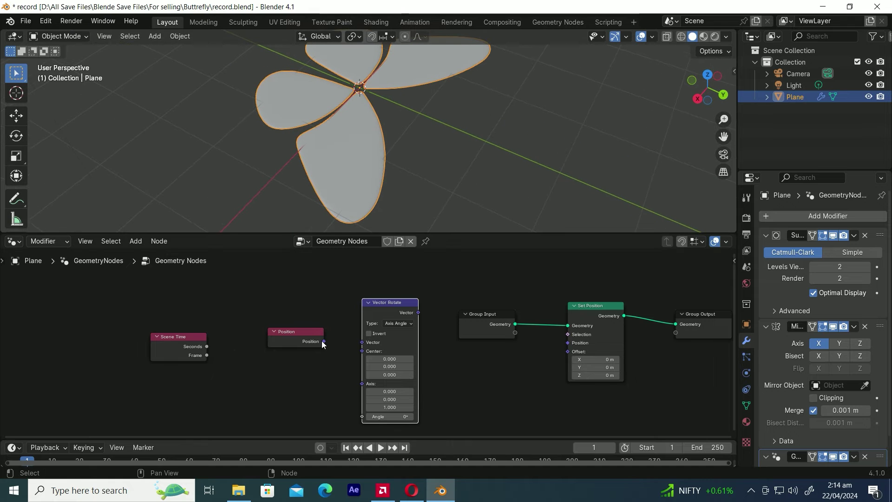
# Link Position through the Vector Rotate node's Vector to Set Position's Position, and set the rotation type to Y Axis.
pyautogui.moveTo(323, 341); pyautogui.dragTo(361, 342)
pyautogui.moveTo(419, 313); pyautogui.dragTo(528, 357)
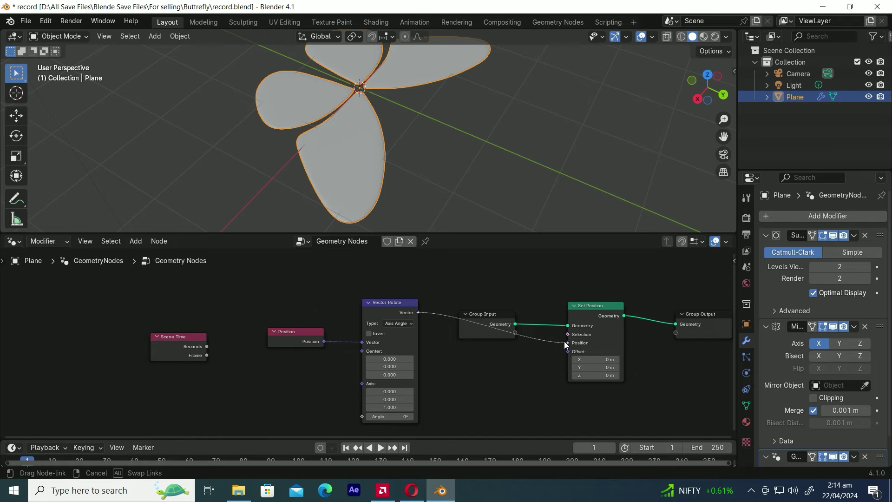
pyautogui.moveTo(564, 342); pyautogui.dragTo(564, 342)
pyautogui.click(398, 323)
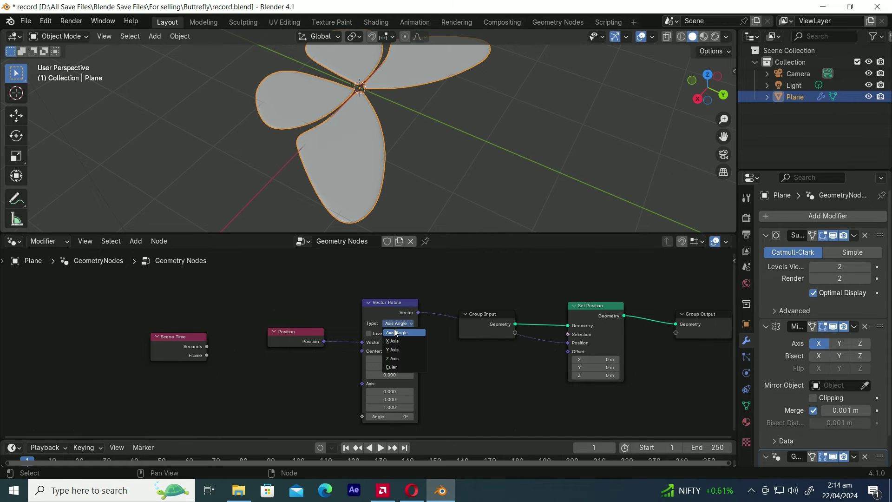
pyautogui.click(394, 350)
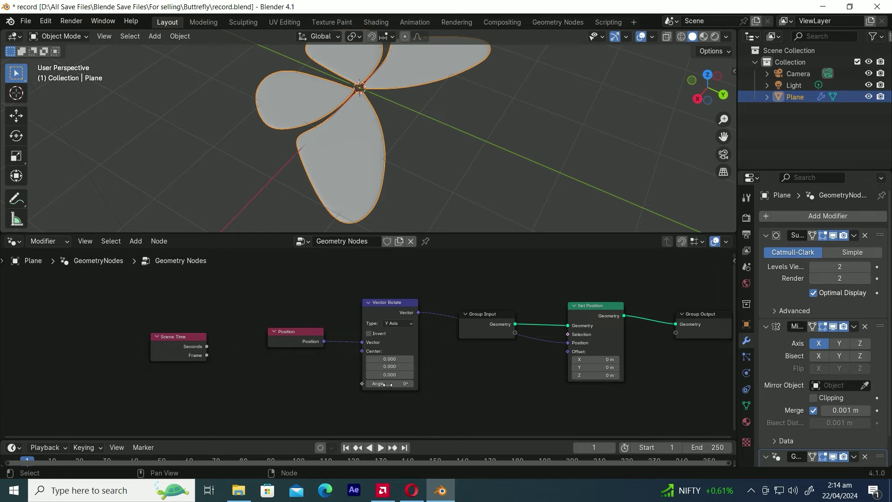
# Test the wings' rotation by varying the Vector Rotate node's Angle, and return it to 0°.
pyautogui.moveTo(389, 385); pyautogui.dragTo(360, 385)
pyautogui.moveTo(489, 187); pyautogui.dragTo(443, 166, button='middle')
pyautogui.moveTo(387, 384)
pyautogui.mouseDown()
pyautogui.moveTo(409, 384)
pyautogui.moveTo(393, 383)
pyautogui.mouseUp()
pyautogui.press('Return')
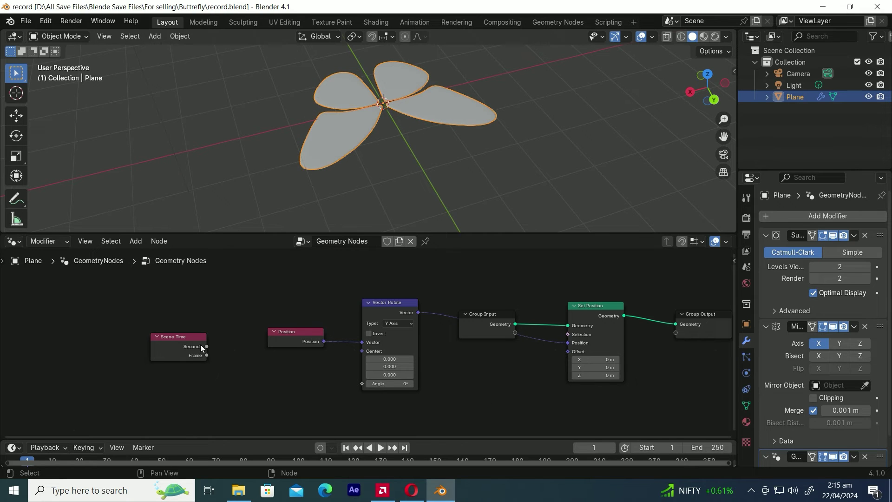
# Feed Scene Time's Frame into a new Divide math node, and its result into a new Sine node placed beside it.
pyautogui.moveTo(200, 345); pyautogui.dragTo(245, 376)
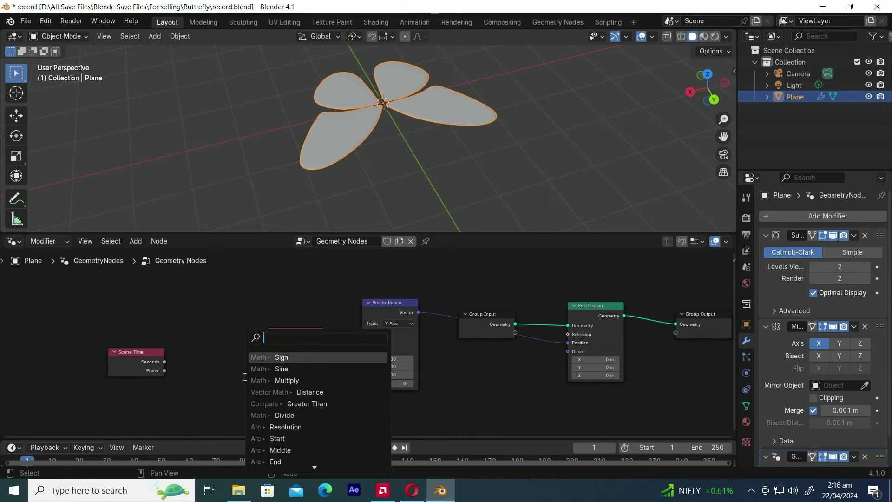
pyautogui.click(279, 415)
pyautogui.click(253, 413)
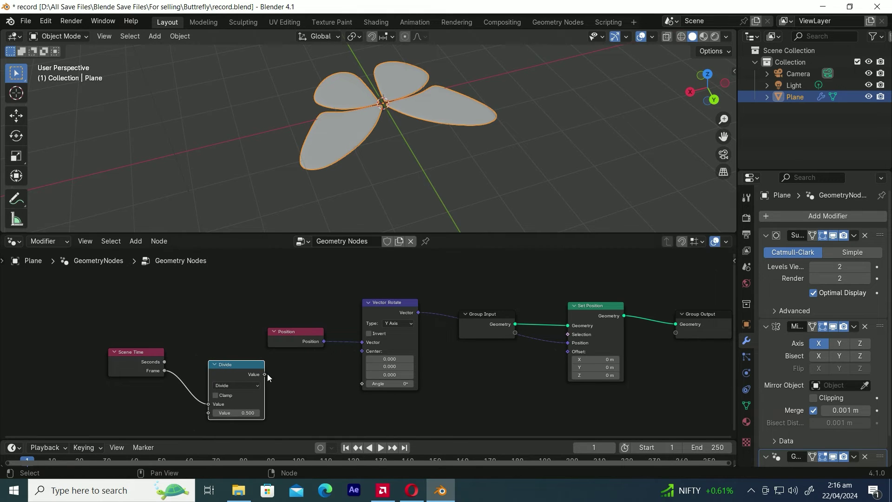
pyautogui.moveTo(265, 374); pyautogui.dragTo(319, 384)
pyautogui.click(344, 380)
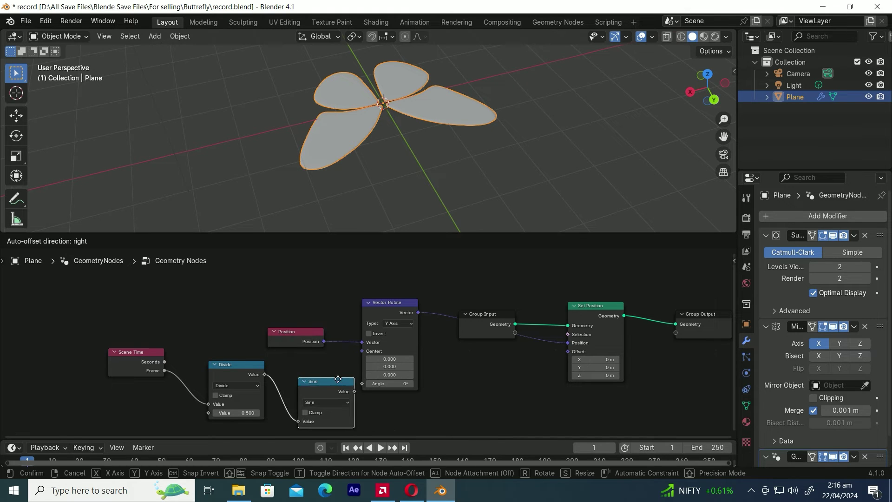
pyautogui.click(325, 388)
# Move the Scene Time, Divide and Sine nodes away from Position, and link the Sine value to the Vector Rotate node's Angle.
pyautogui.scroll(-1, 330, 393)
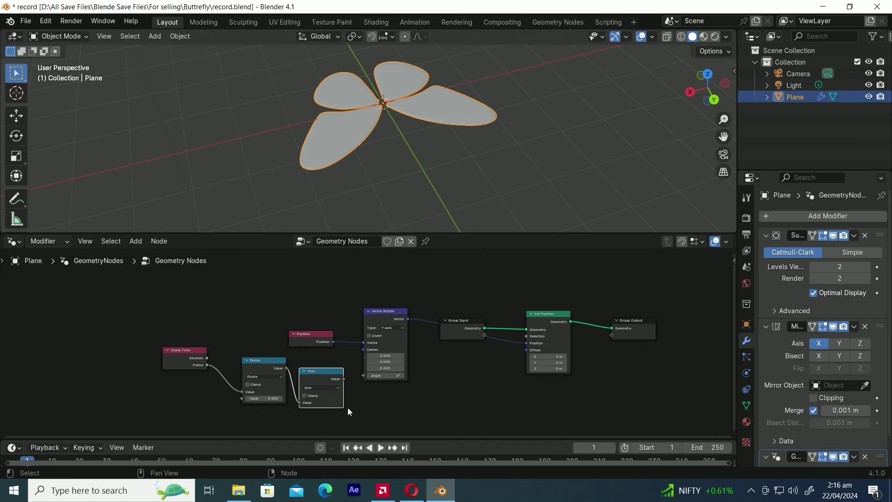
pyautogui.moveTo(347, 408); pyautogui.dragTo(187, 375)
pyautogui.press('g')
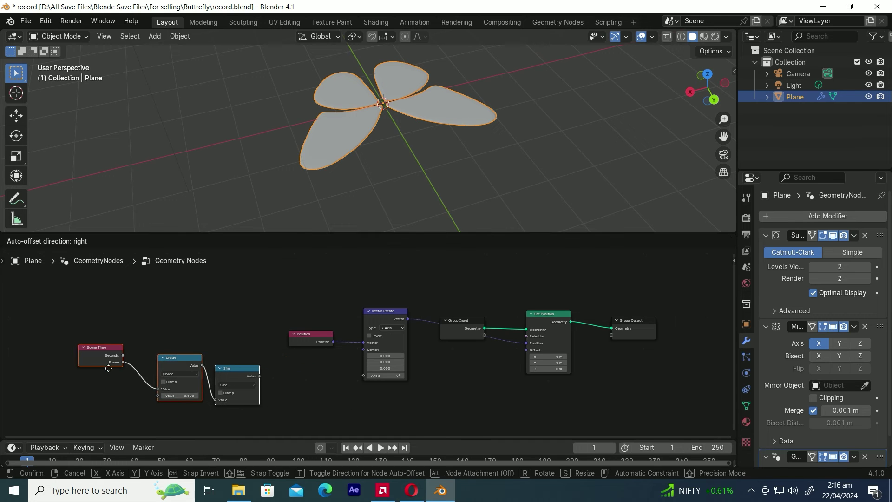
pyautogui.click(107, 368)
pyautogui.moveTo(259, 376); pyautogui.dragTo(305, 374)
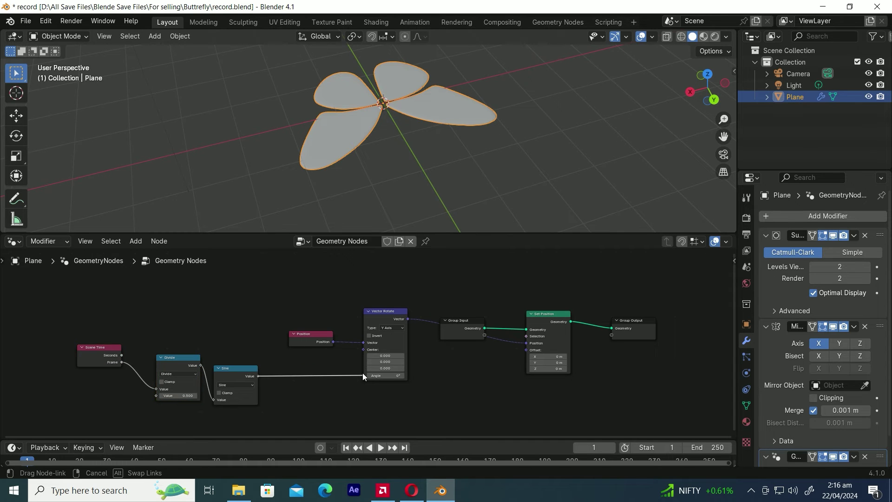
pyautogui.moveTo(363, 375); pyautogui.dragTo(363, 376)
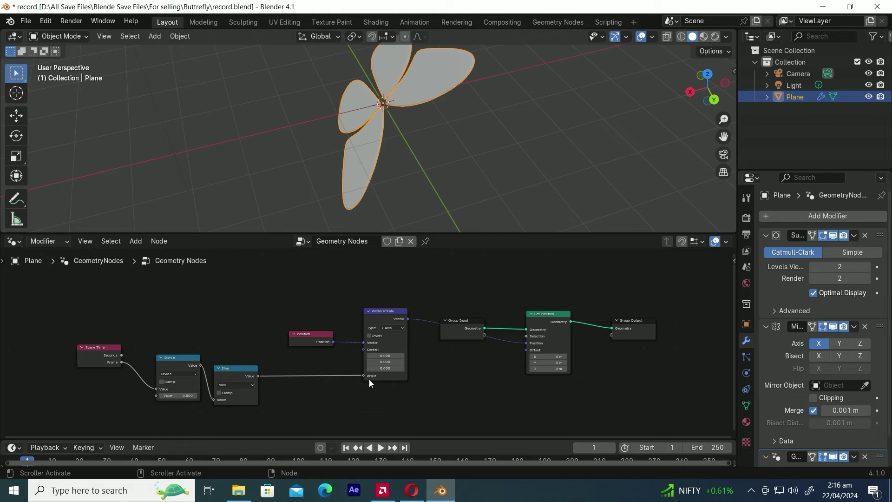
# Set the Divide node's second value to 20 and preview the wing animation.
pyautogui.press('space')
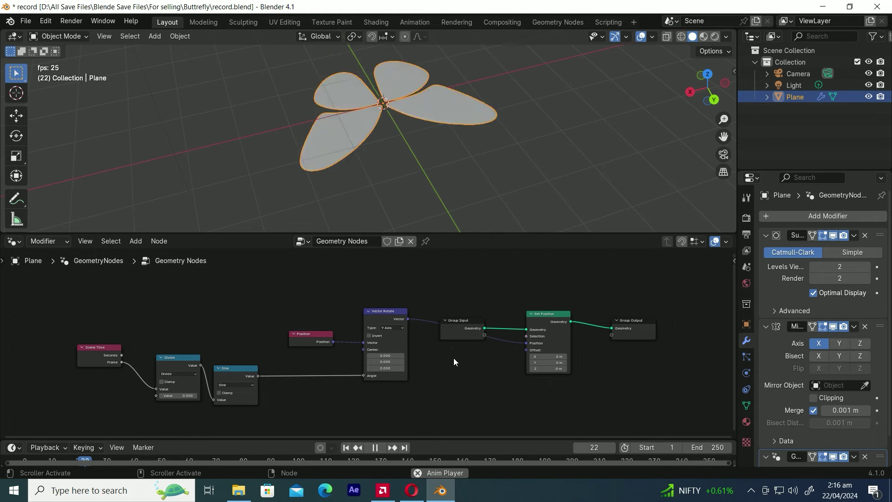
pyautogui.scroll(3, 180, 408)
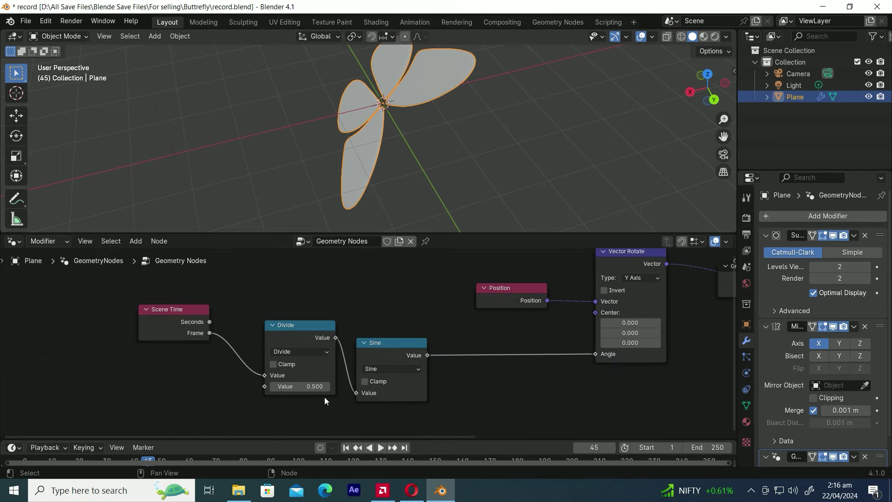
pyautogui.click(292, 402)
pyautogui.write('20')
pyautogui.press('Return')
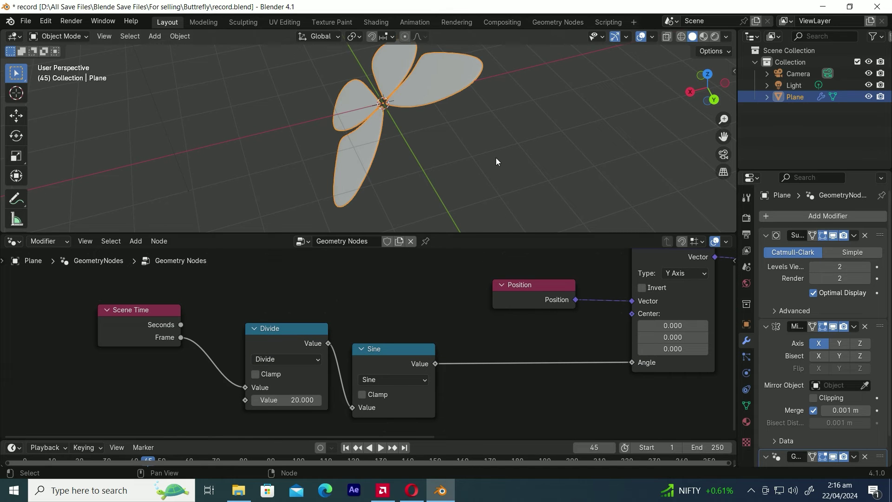
pyautogui.press('space')
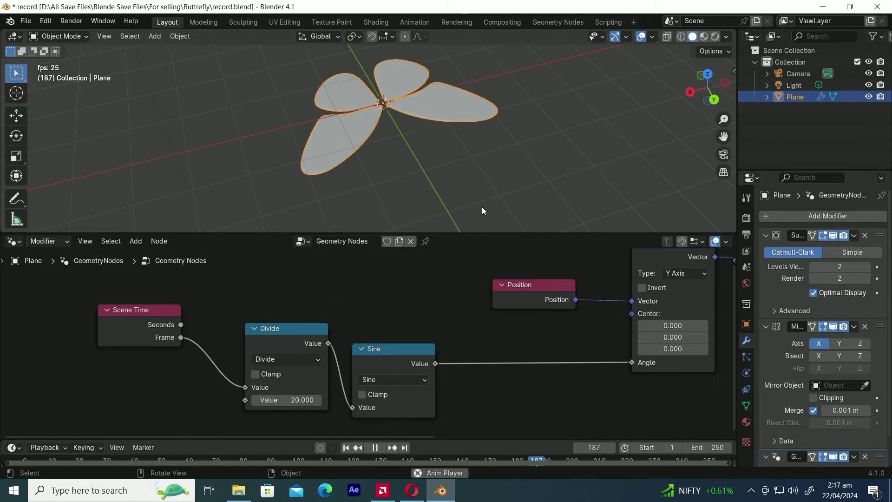
pyautogui.press('Escape')
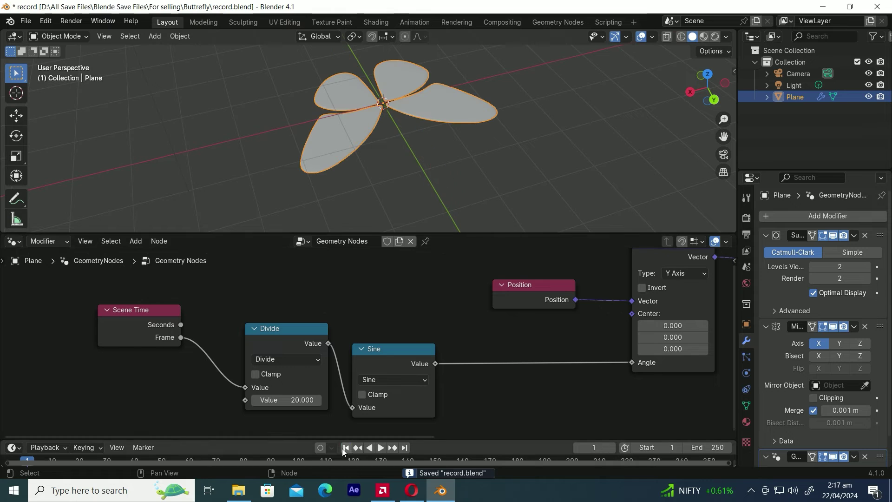
# Set the Divide node's second value to 10 and play the animation to check the flapping speed.
pyautogui.click(298, 402)
pyautogui.write('10')
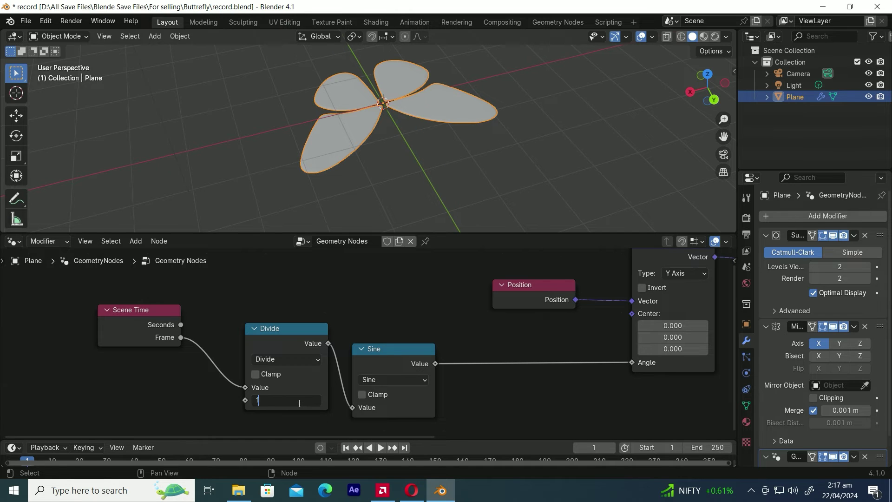
pyautogui.press('Return')
pyautogui.press('space')
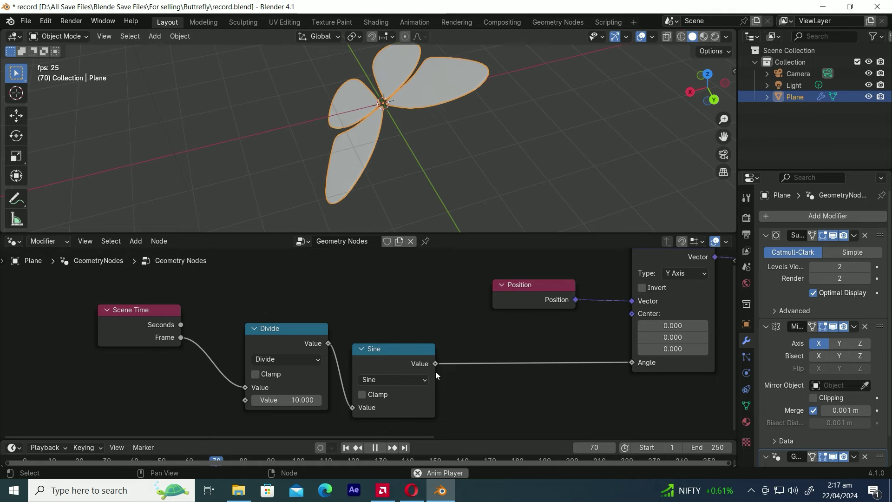
pyautogui.press('Escape')
# Insert a Multiply node between the Sine node and the Vector Rotate node's Angle.
pyautogui.scroll(-3, 434, 400)
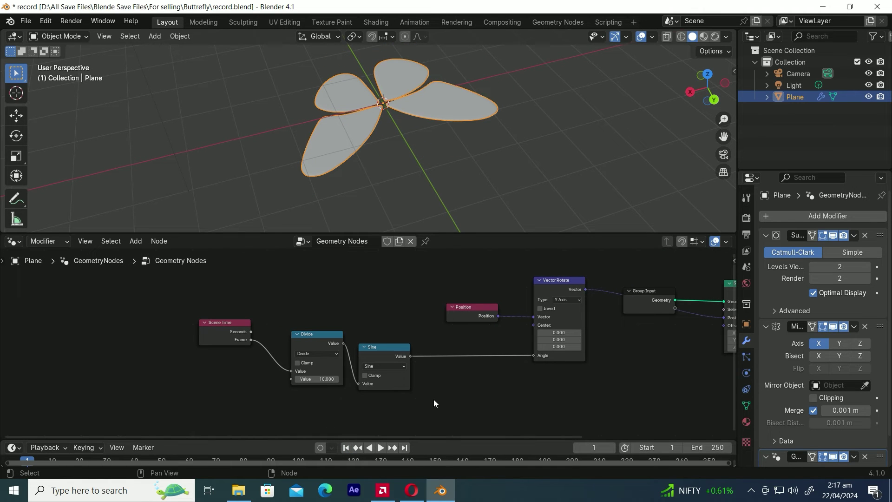
pyautogui.moveTo(410, 356); pyautogui.dragTo(453, 388)
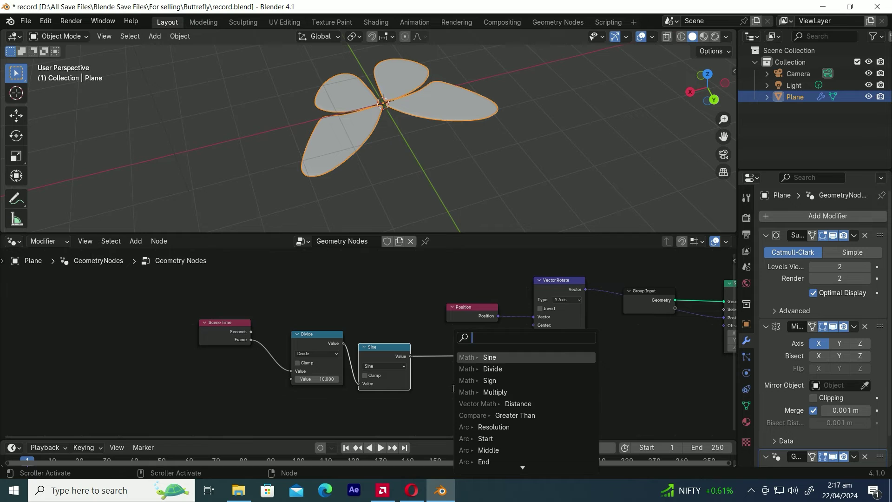
pyautogui.click(496, 392)
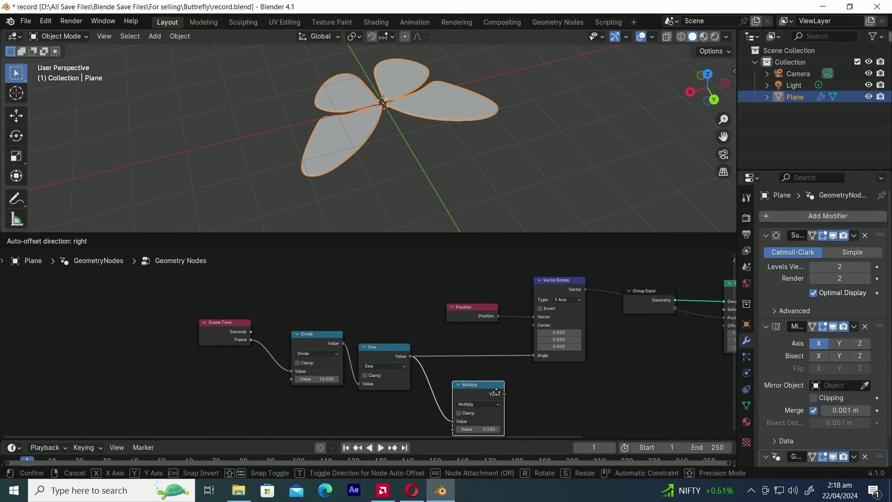
pyautogui.click(486, 355)
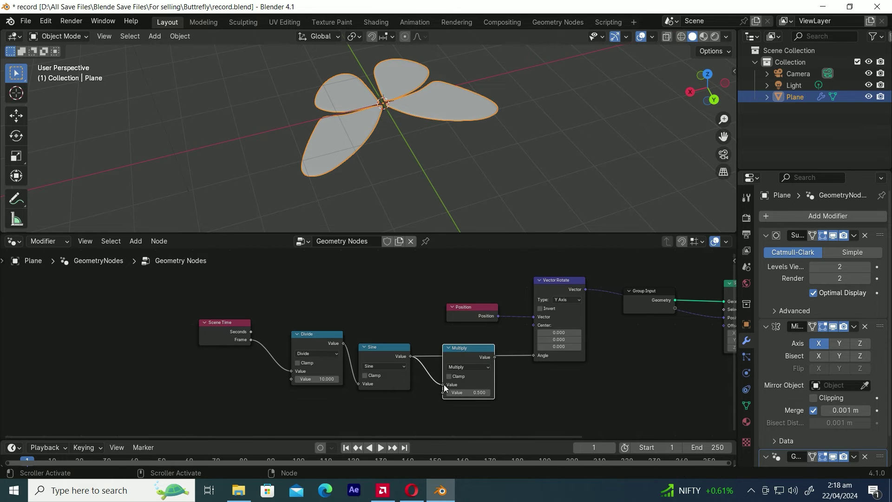
pyautogui.keyDown('alt'); pyautogui.moveTo(460, 354); pyautogui.dragTo(466, 399); pyautogui.keyUp('alt')
pyautogui.click(458, 353)
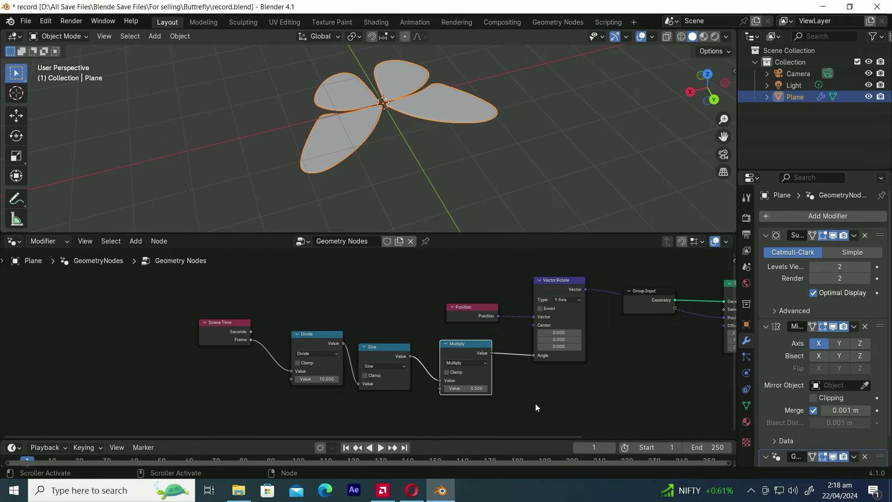
# Set the Multiply node's second value to 1, previewing the flapping, and save the file.
pyautogui.press('space')
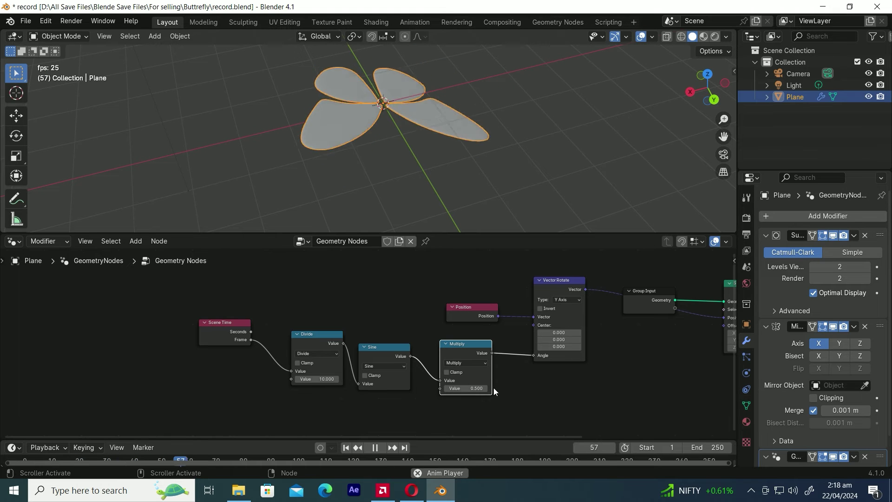
pyautogui.press('space')
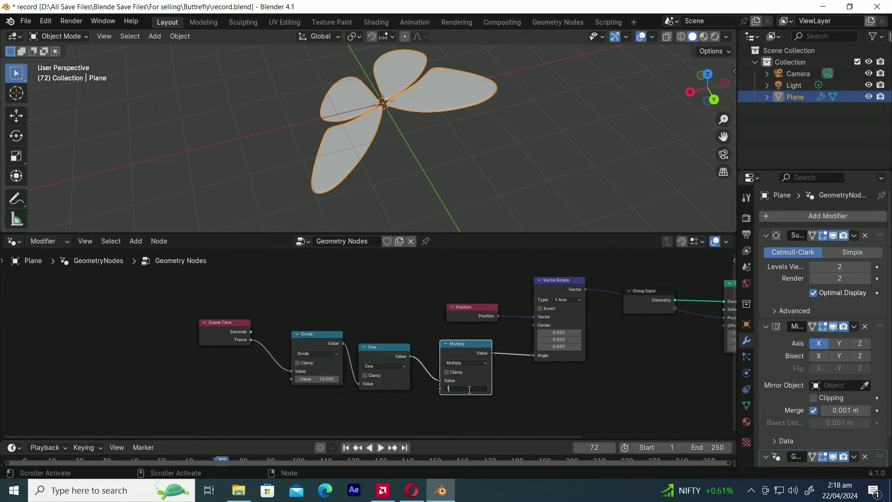
pyautogui.press('Return')
pyautogui.press('space')
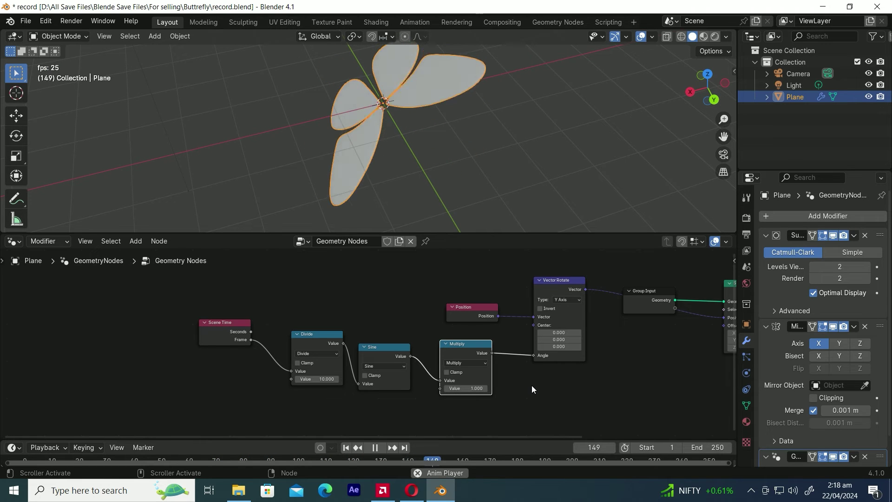
pyautogui.press('space')
pyautogui.hotkey('ctrl', 's')
# Move the Scene Time, Divide, Sine and Multiply nodes below the rest of the node chain.
pyautogui.scroll(-4, 432, 393)
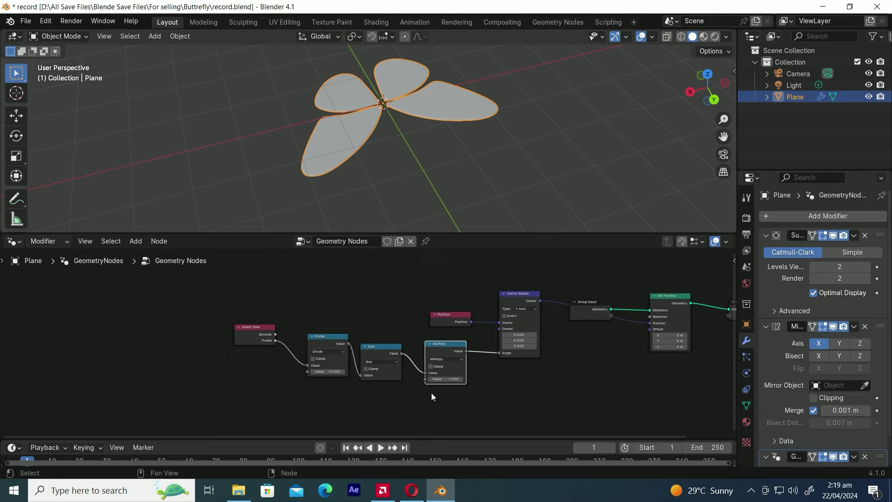
pyautogui.moveTo(448, 402); pyautogui.dragTo(240, 335)
pyautogui.press('g')
pyautogui.click(221, 373)
# Duplicate the Position node and place the copy in the empty area above Scene Time.
pyautogui.click(439, 317)
pyautogui.hotkey('shift', 'd')
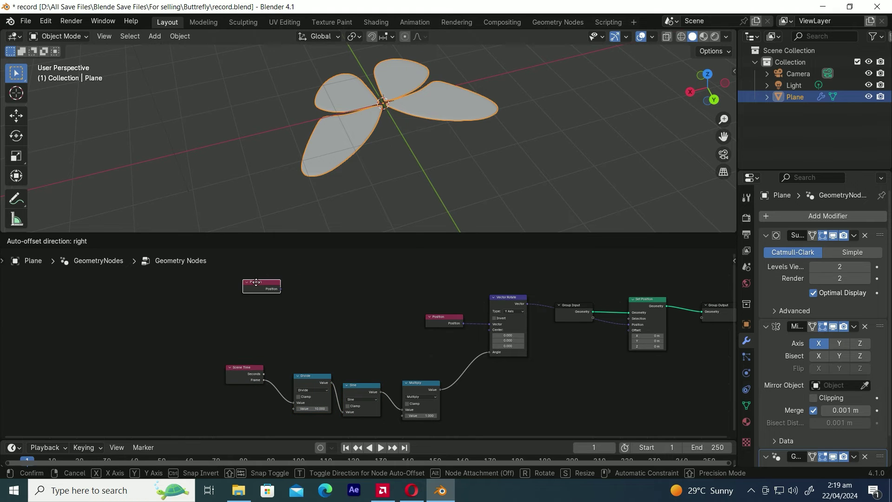
pyautogui.click(259, 285)
pyautogui.scroll(2, 278, 301)
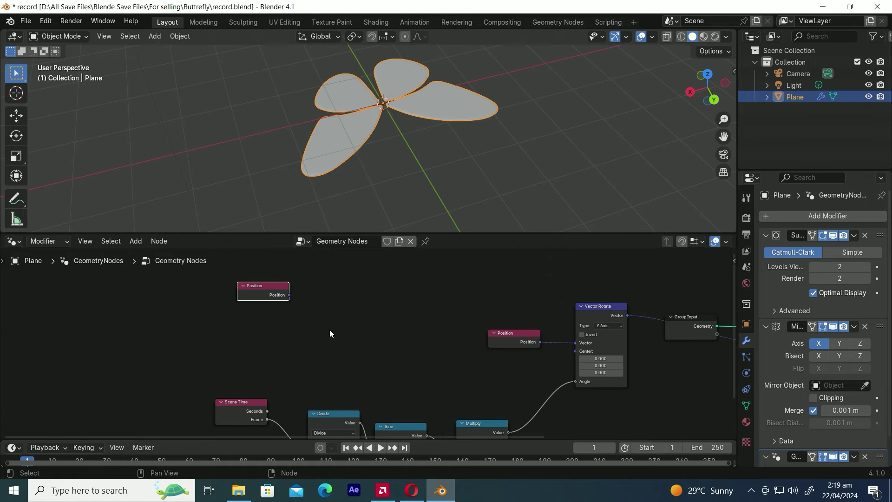
# Add a Separate XYZ node, link the duplicated Position node to its Vector, and place it close beside that node.
pyautogui.click(330, 333)
pyautogui.hotkey('shift', 'a')
pyautogui.write('sep')
pyautogui.click(435, 330)
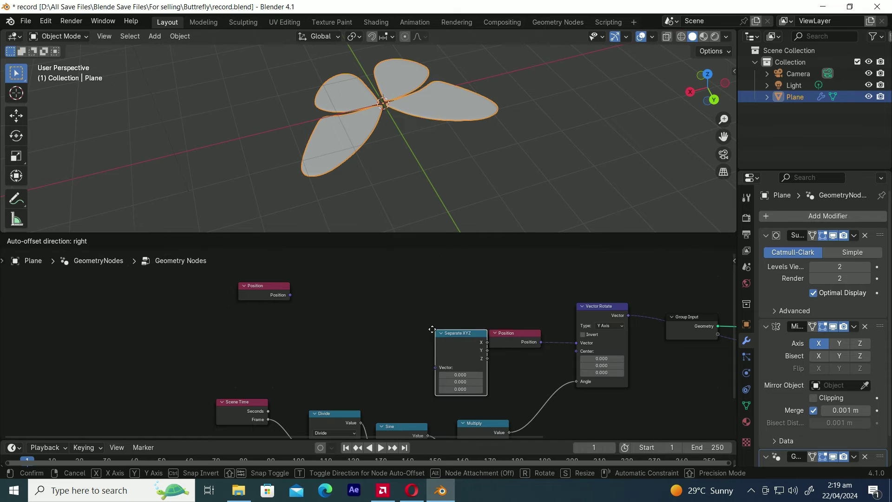
pyautogui.click(345, 292)
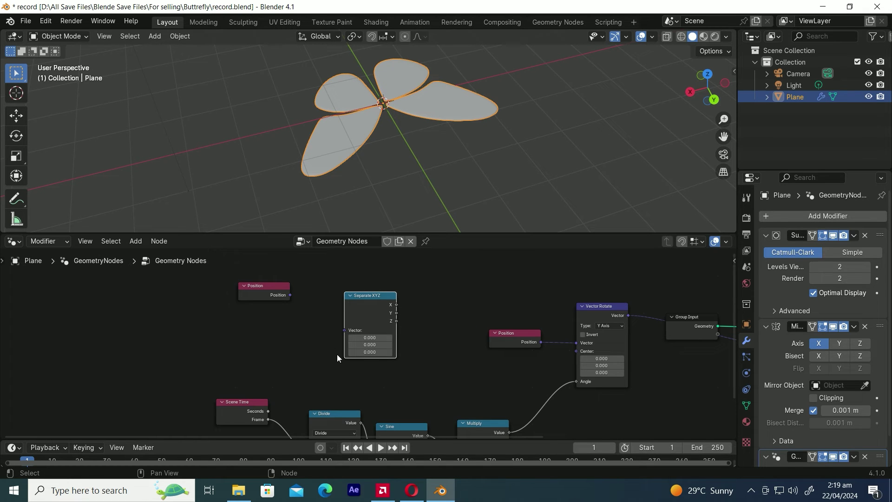
pyautogui.moveTo(290, 295); pyautogui.dragTo(344, 330)
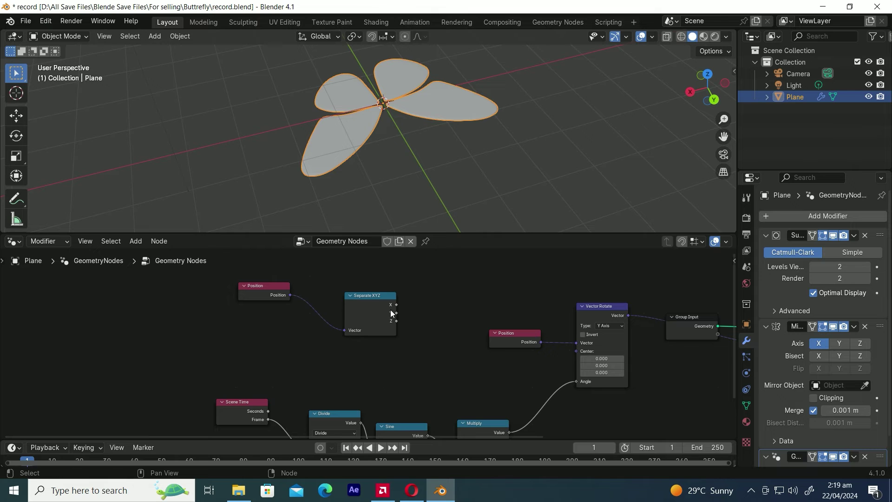
pyautogui.press('g')
pyautogui.click(345, 301)
# Feed Separate XYZ's X into a new Greater Than compare node, and shift these nodes and their Position node away from Vector Rotate.
pyautogui.moveTo(348, 300); pyautogui.dragTo(413, 322)
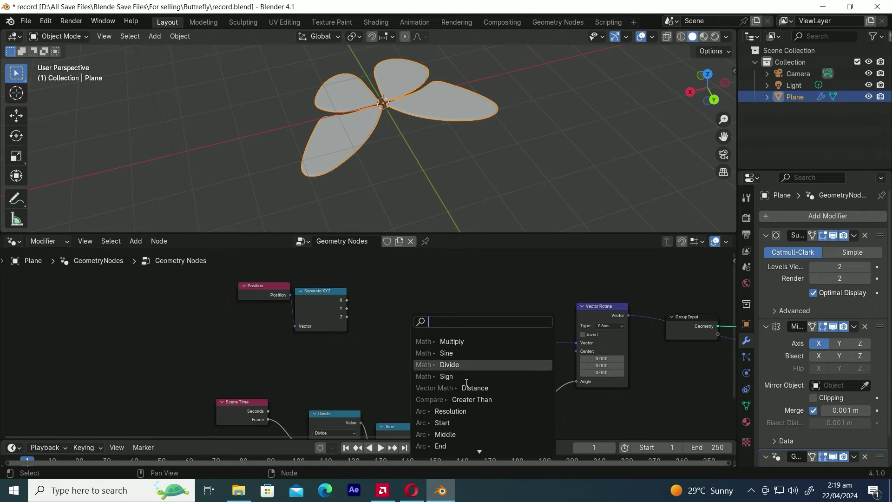
pyautogui.click(446, 400)
pyautogui.click(450, 382)
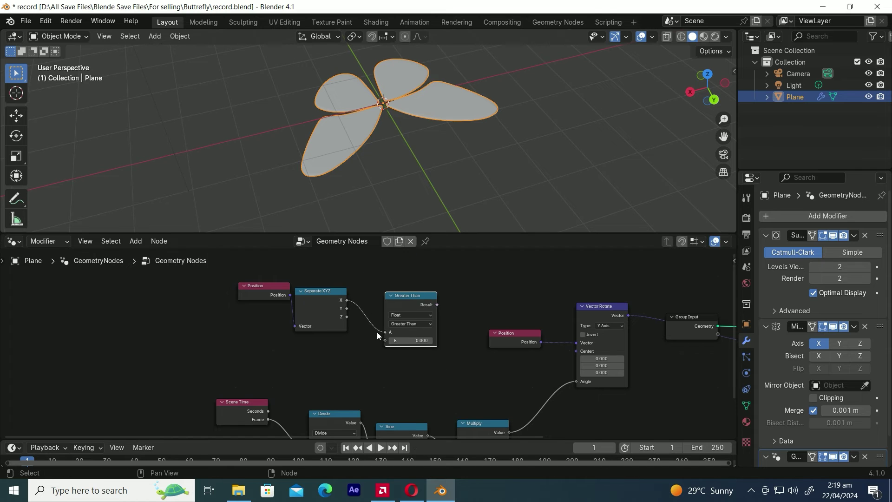
pyautogui.moveTo(422, 298); pyautogui.dragTo(399, 293)
pyautogui.moveTo(426, 343); pyautogui.dragTo(243, 280)
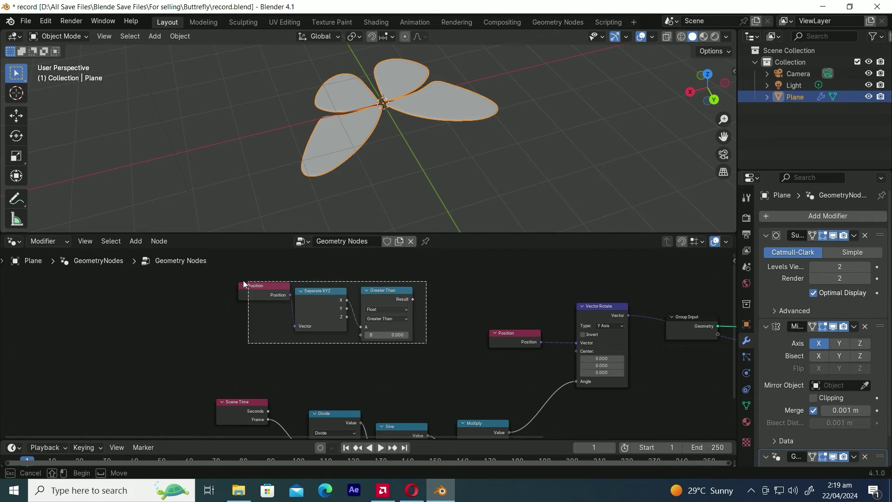
# Feed the Greater Than result into a new Switch node's Switch input and set the node's type to Float.
pyautogui.moveTo(412, 298); pyautogui.dragTo(416, 331)
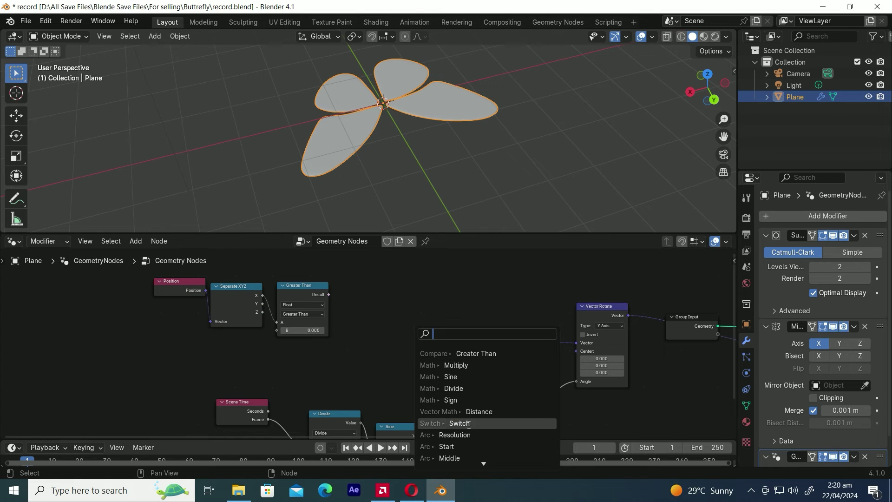
pyautogui.click(458, 424)
pyautogui.click(452, 371)
pyautogui.click(410, 314)
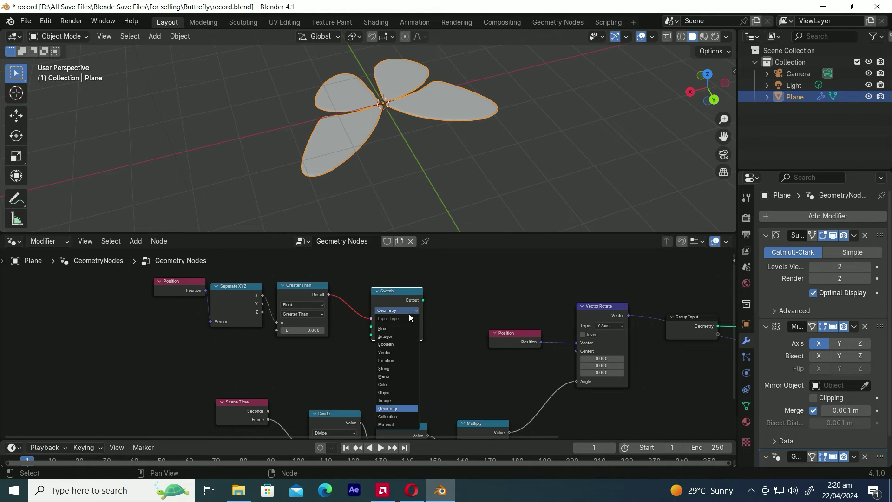
pyautogui.click(395, 328)
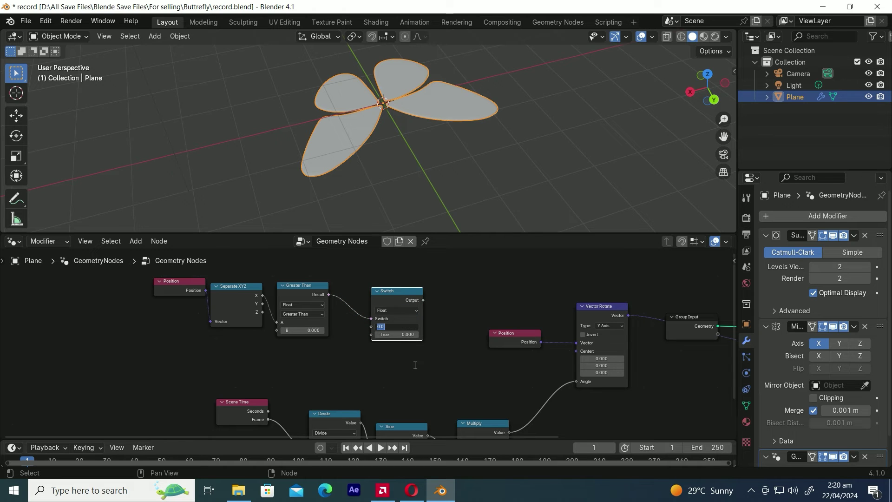
# Set the Switch node's False value to 1 and True value to -1, and save the file.
pyautogui.click(404, 336)
pyautogui.write('-1')
pyautogui.press('Return')
pyautogui.hotkey('ctrl', 's')
# Move the Scene Time, Divide, Sine and Multiply nodes farther from Vector Rotate, and select the Multiply node.
pyautogui.scroll(-3, 437, 391)
pyautogui.moveTo(467, 394); pyautogui.dragTo(481, 346, button='middle')
pyautogui.moveTo(518, 400); pyautogui.dragTo(295, 357)
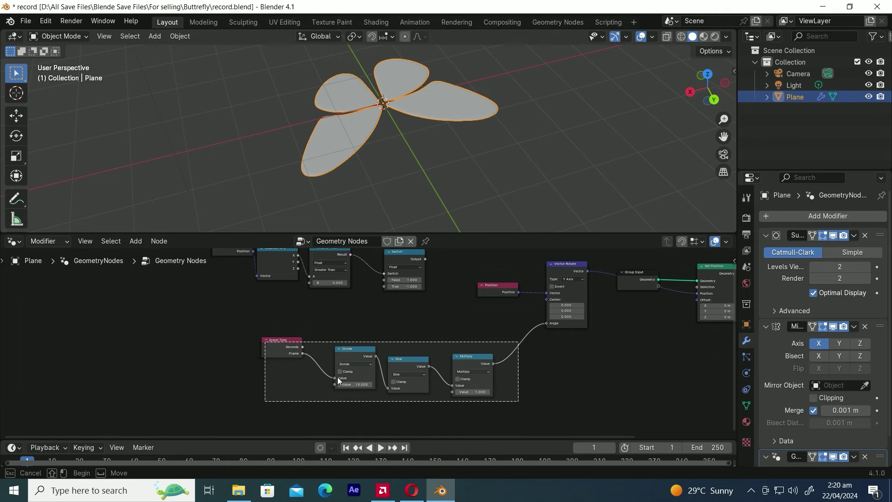
pyautogui.moveTo(418, 378); pyautogui.dragTo(296, 379)
pyautogui.click(352, 361)
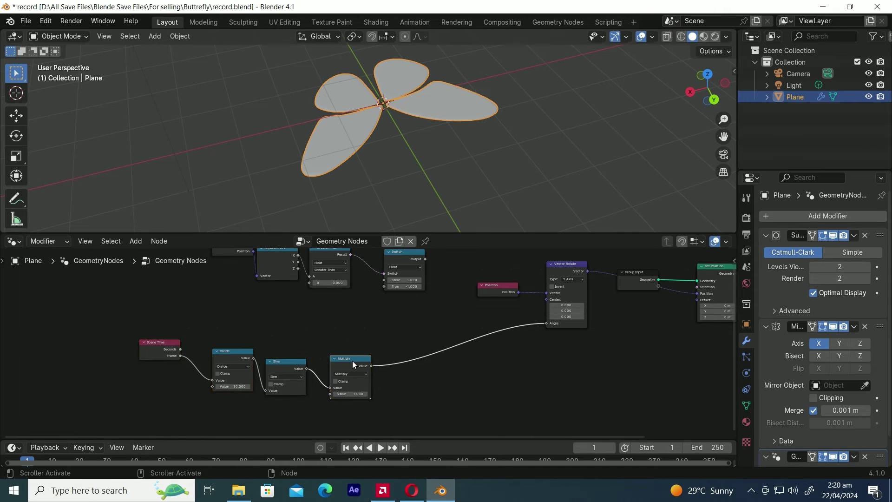
# Insert a duplicate Multiply node between Multiply and Vector Rotate, and move the Position-to-Switch branch below the Scene Time chain.
pyautogui.hotkey('shift', 'd')
pyautogui.click(437, 341)
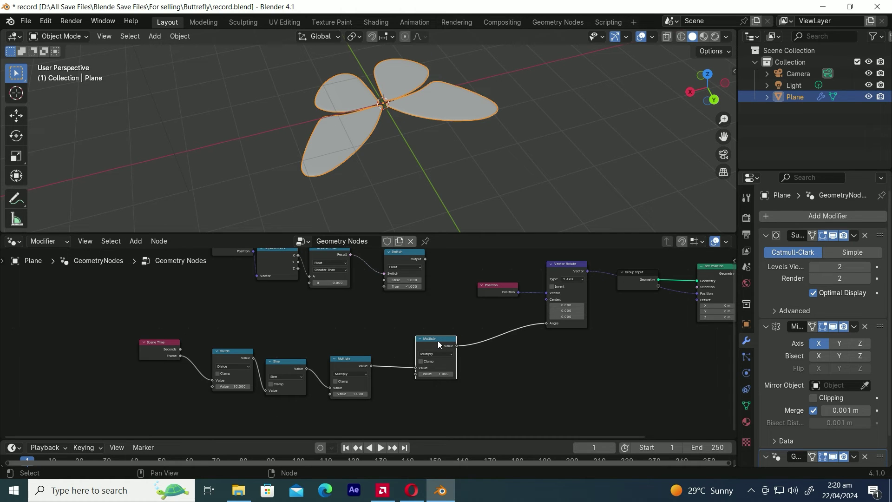
pyautogui.scroll(-2, 438, 342)
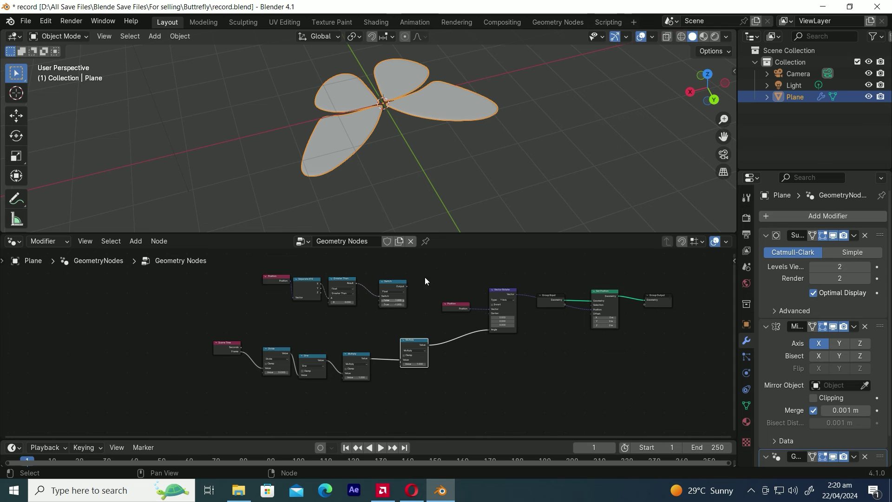
pyautogui.moveTo(424, 277); pyautogui.dragTo(246, 293)
pyautogui.press('g')
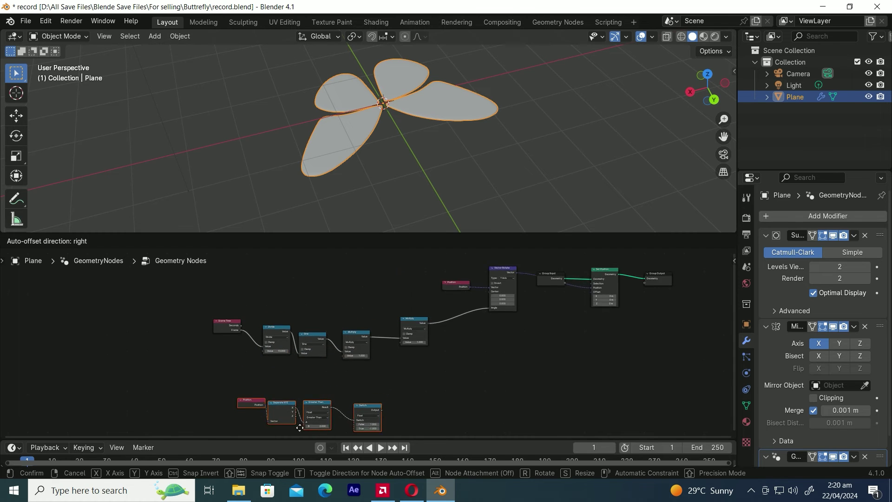
pyautogui.moveTo(296, 380); pyautogui.dragTo(296, 380)
# Feed the Switch output into the new Multiply node's second value, and play back the wing flapping.
pyautogui.scroll(2, 374, 368)
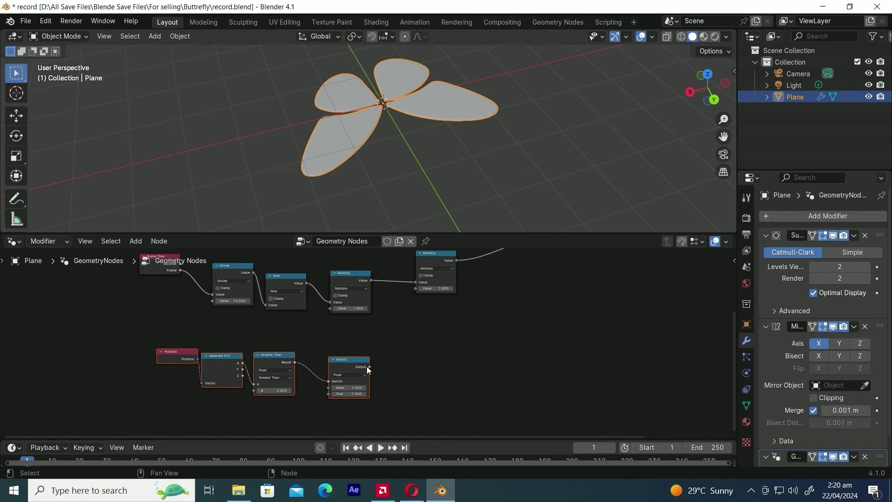
pyautogui.moveTo(369, 367); pyautogui.dragTo(414, 292)
pyautogui.press('space')
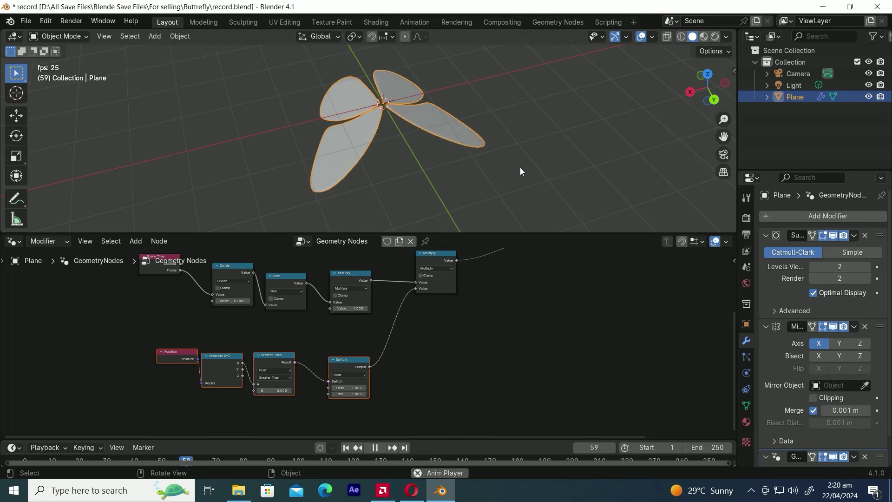
pyautogui.press('space')
# Move the Scene Time and Switch branches, including their shared Multiply node, as one group into line with the Vector Rotate nodes.
pyautogui.scroll(-3, 409, 345)
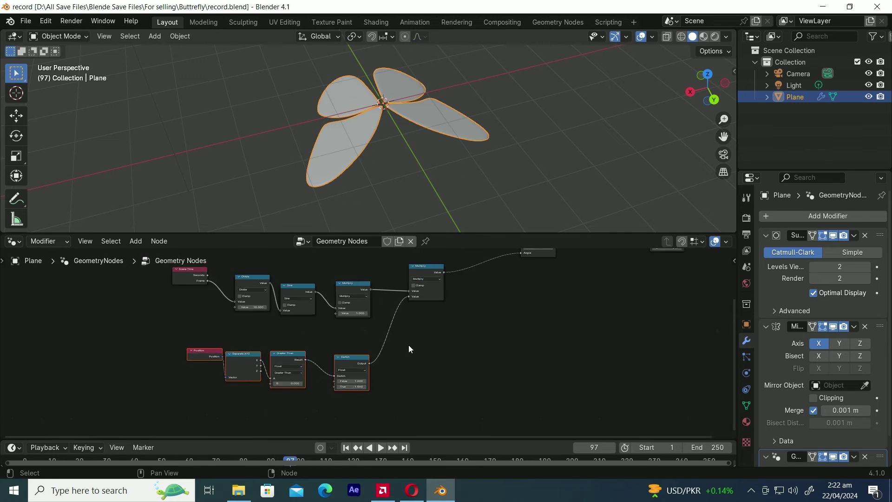
pyautogui.scroll(-1, 417, 347)
pyautogui.moveTo(414, 370); pyautogui.dragTo(255, 295)
pyautogui.press('g')
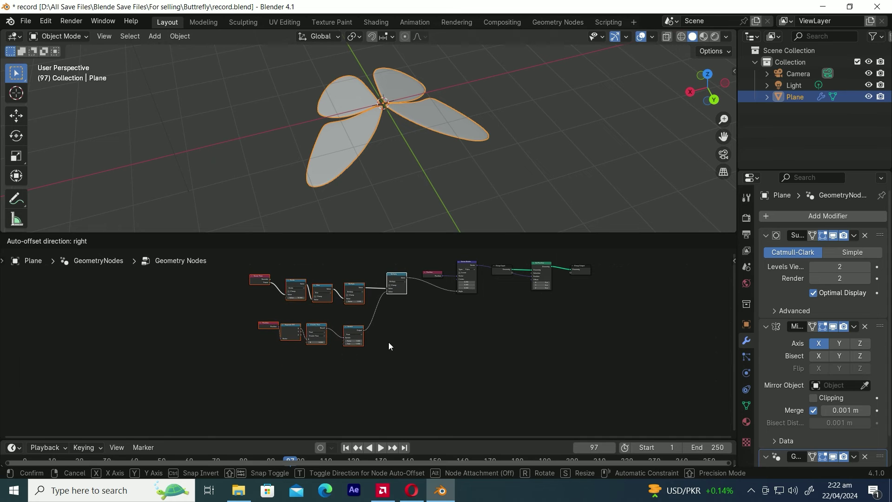
pyautogui.click(388, 342)
# Add another Position node feeding a new vector Distance node, and place both beneath the Switch branch.
pyautogui.moveTo(431, 277); pyautogui.dragTo(342, 395)
pyautogui.scroll(2, 284, 395)
pyautogui.scroll(4, 285, 400)
pyautogui.click(427, 414)
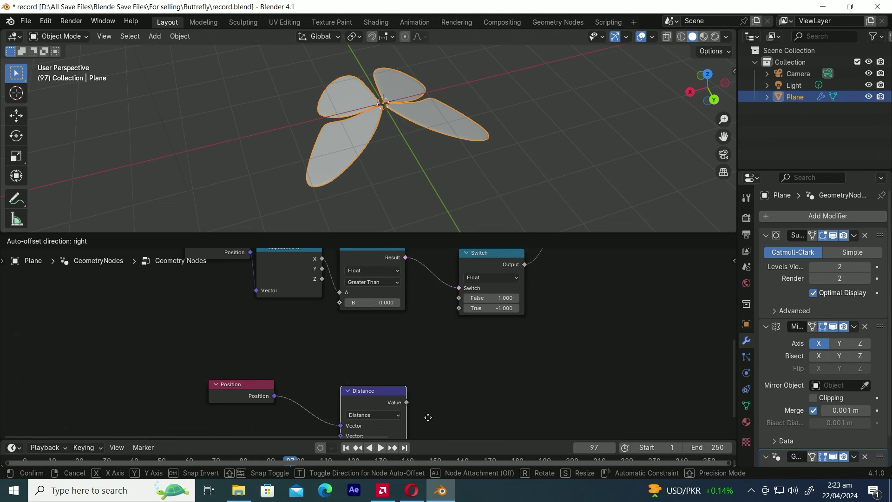
pyautogui.click(412, 370)
# Place the Position and Distance pair beneath the Scene Time chain, and move the Switch branch to a lower row.
pyautogui.scroll(-3, 472, 322)
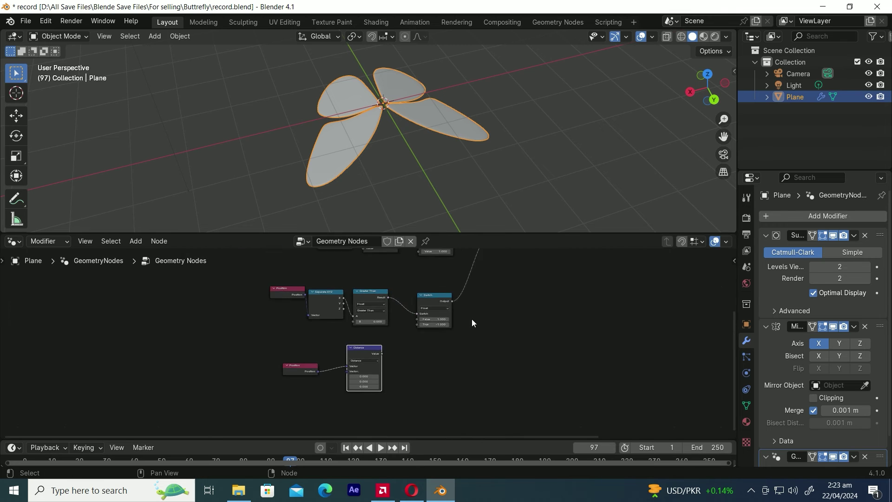
pyautogui.scroll(-1, 472, 323)
pyautogui.moveTo(472, 322); pyautogui.dragTo(546, 345, button='middle')
pyautogui.moveTo(477, 379); pyautogui.dragTo(391, 402)
pyautogui.press('g')
pyautogui.click(284, 348)
pyautogui.moveTo(526, 406); pyautogui.dragTo(382, 328)
pyautogui.press('g')
pyautogui.click(391, 383)
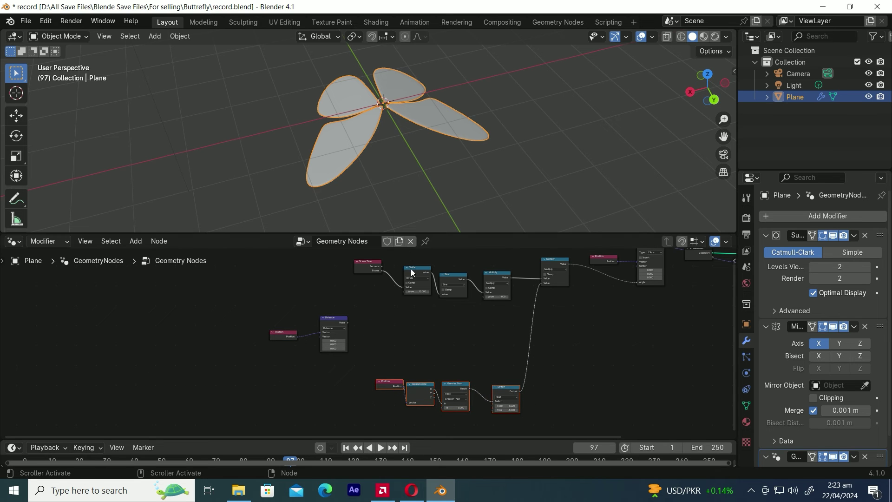
# Move the Divide node next to Scene Time, and shift both nodes farther from the Sine node.
pyautogui.moveTo(416, 269); pyautogui.dragTo(399, 265)
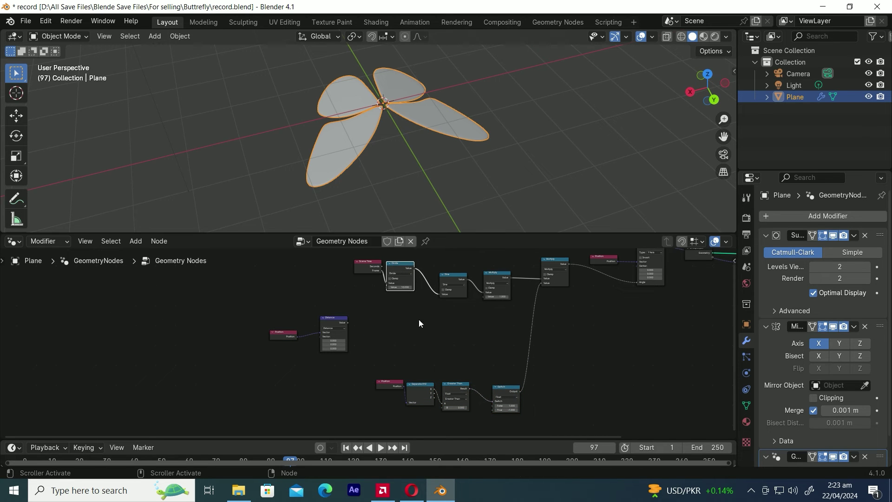
pyautogui.moveTo(419, 328); pyautogui.dragTo(352, 263)
pyautogui.press('g')
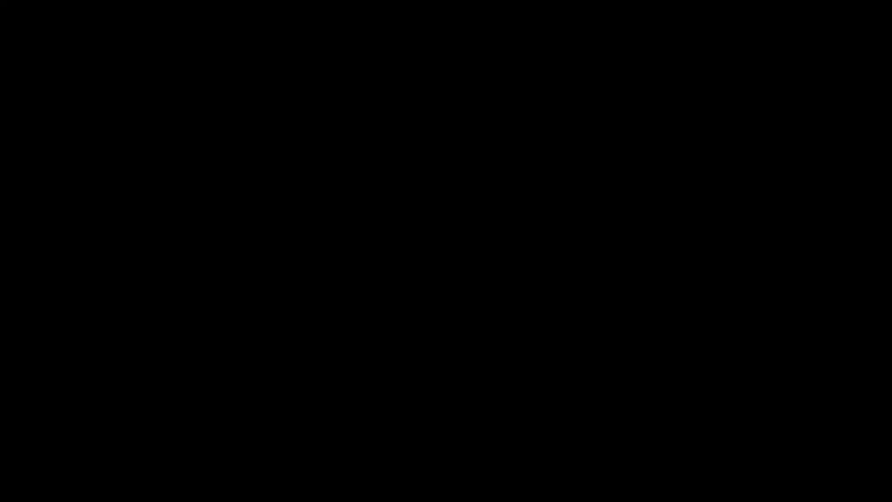
# Insert a duplicate of the Divide node between Divide and Sine, and set its operation to Subtract.
pyautogui.hotkey('shift', 'd')
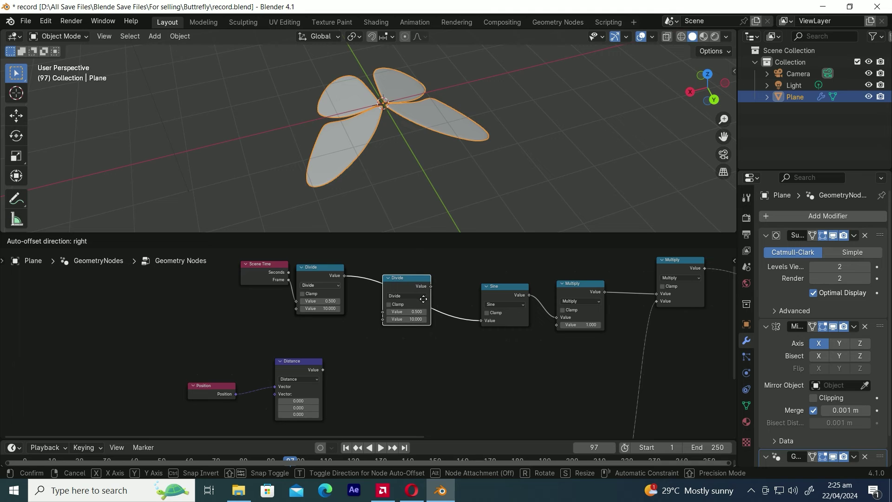
pyautogui.click(423, 301)
pyautogui.click(419, 297)
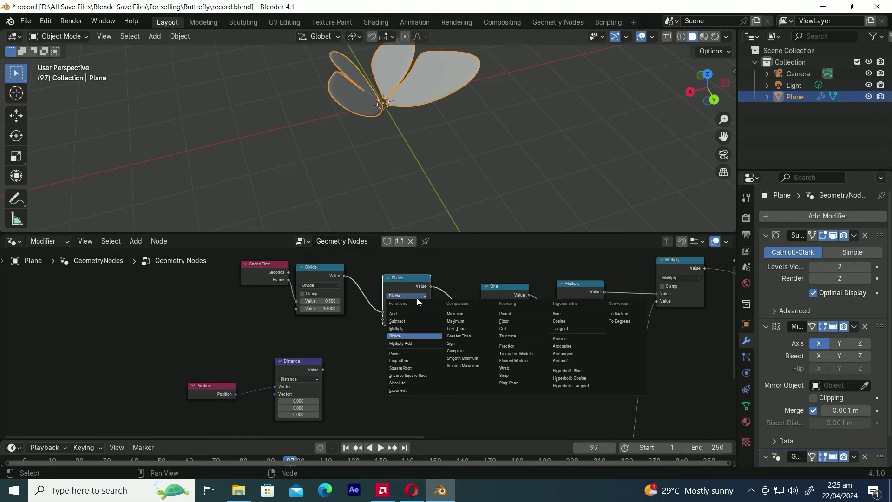
pyautogui.click(398, 321)
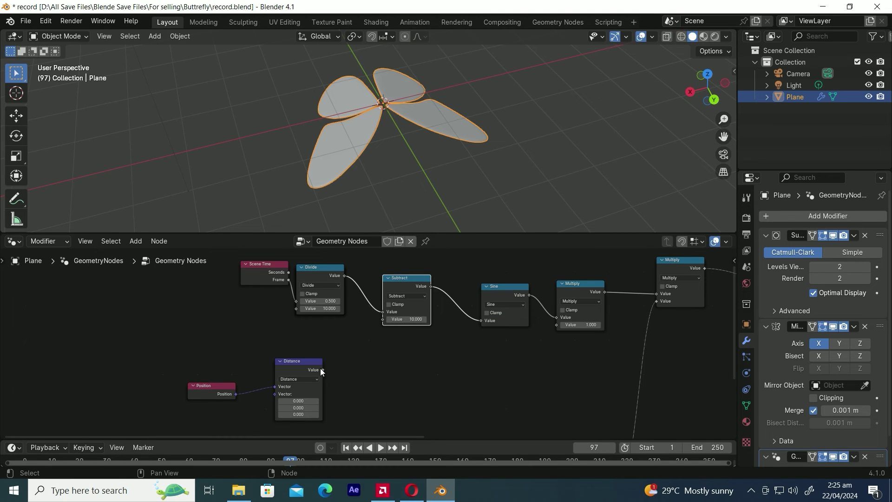
# Add a Multiply math node with a value of 0.5, fed by the Distance node's Value.
pyautogui.moveTo(321, 370); pyautogui.dragTo(264, 399)
pyautogui.click(426, 356)
pyautogui.click(408, 343)
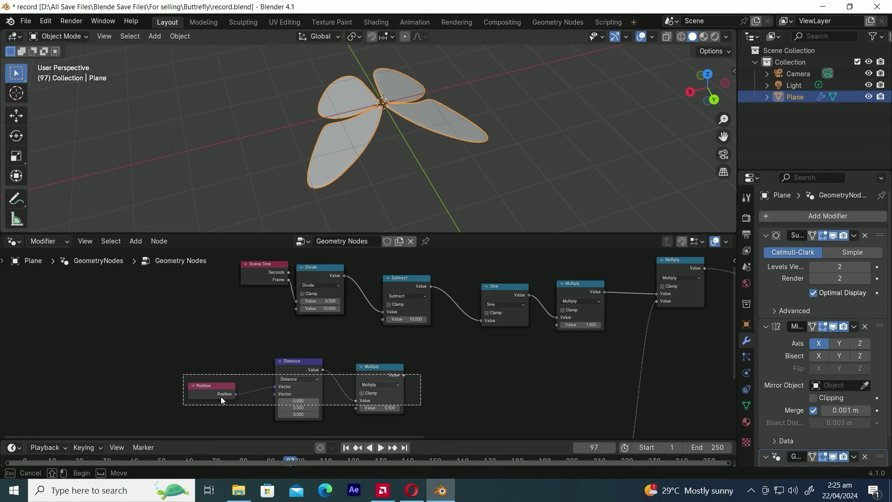
# Connect the Distance branch's Multiply output to Subtract's second value, then save the file and preview the wing motion.
pyautogui.click(292, 375)
pyautogui.moveTo(329, 375); pyautogui.dragTo(383, 320)
pyautogui.hotkey('ctrl', 's')
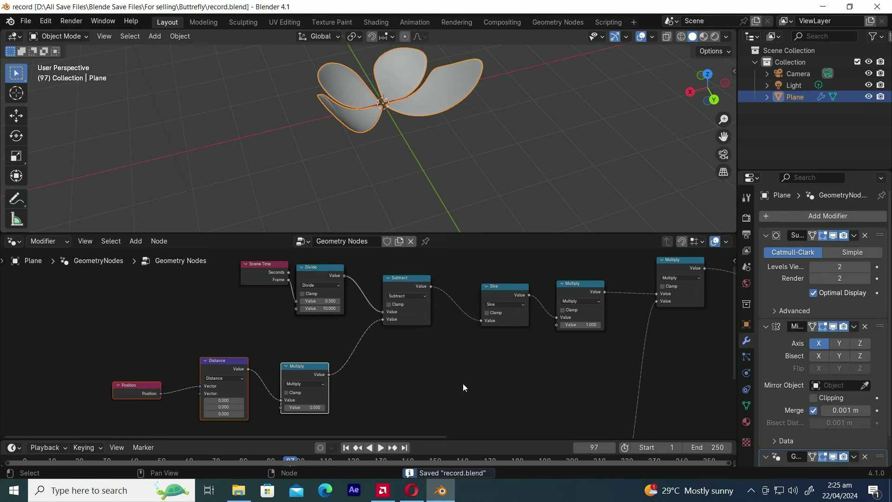
pyautogui.press('space')
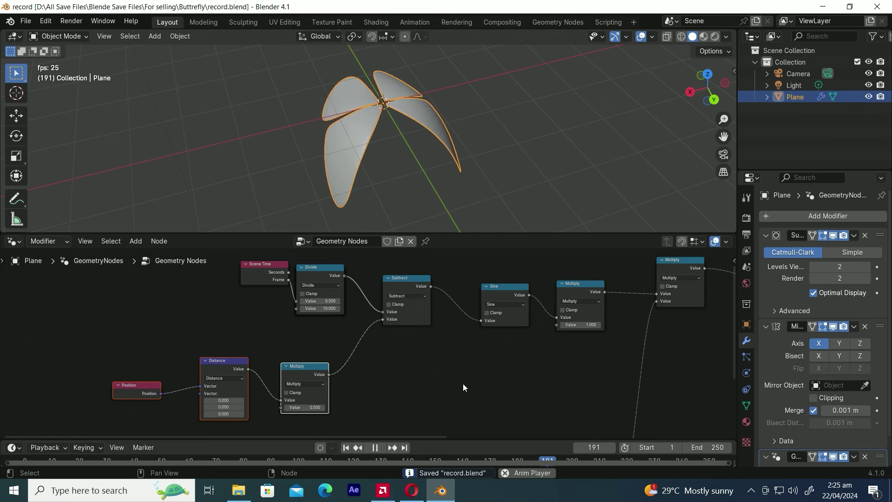
pyautogui.press('space')
# Move the Position node farther from Distance, and insert a duplicate of the Distance node between them.
pyautogui.click(153, 388)
pyautogui.moveTo(153, 388); pyautogui.dragTo(84, 376)
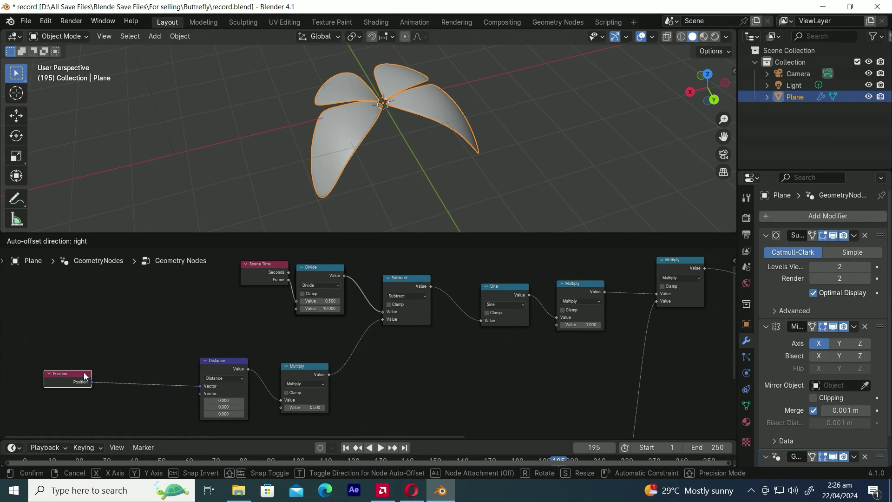
pyautogui.moveTo(135, 376); pyautogui.dragTo(231, 343, button='middle')
pyautogui.scroll(4, 274, 332)
pyautogui.click(282, 327)
pyautogui.hotkey('shift', 'd')
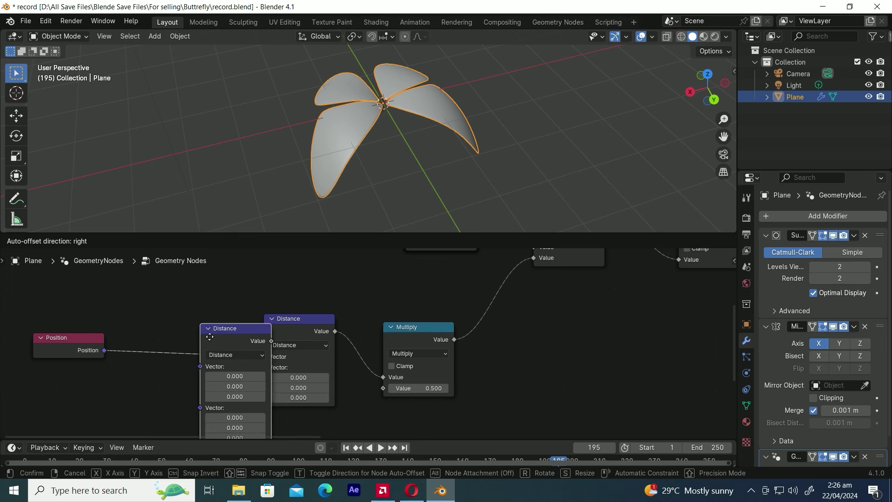
pyautogui.click(169, 329)
# Set the duplicated vector node's operation to Multiply and its second vector to 1, 1, 1.
pyautogui.moveTo(264, 373); pyautogui.dragTo(389, 362, button='middle')
pyautogui.scroll(3, 362, 372)
pyautogui.click(304, 338)
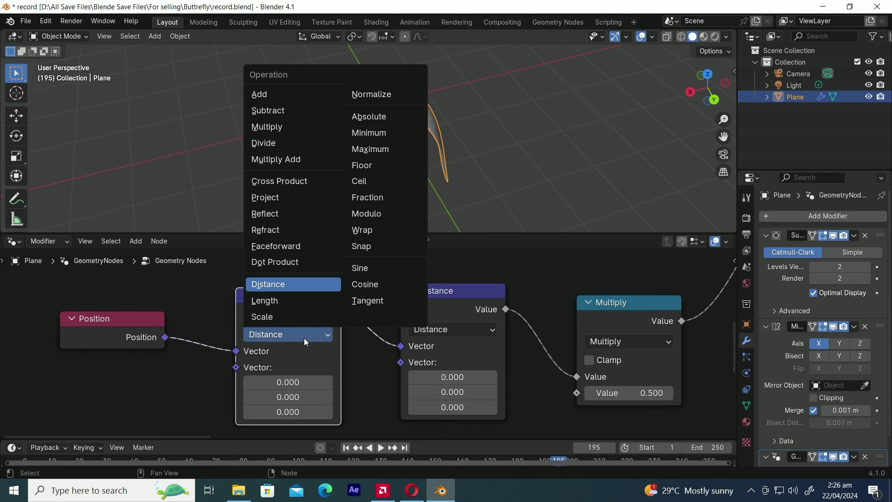
pyautogui.click(267, 127)
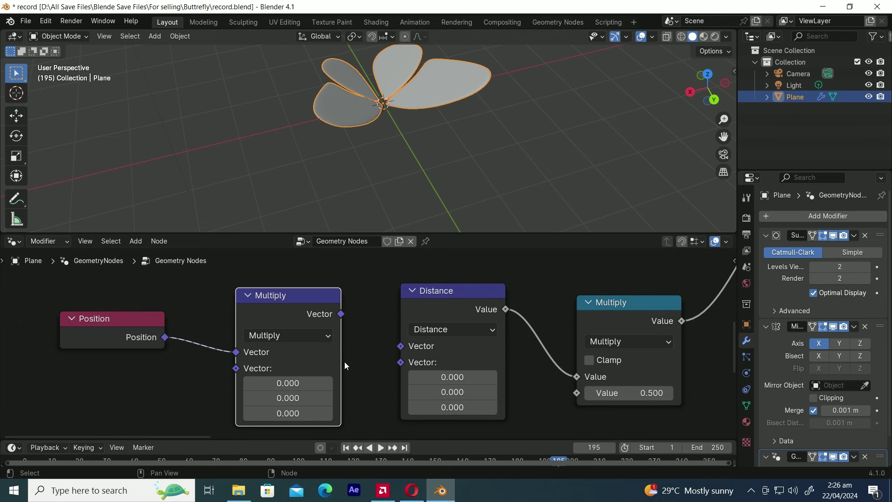
pyautogui.press('Return')
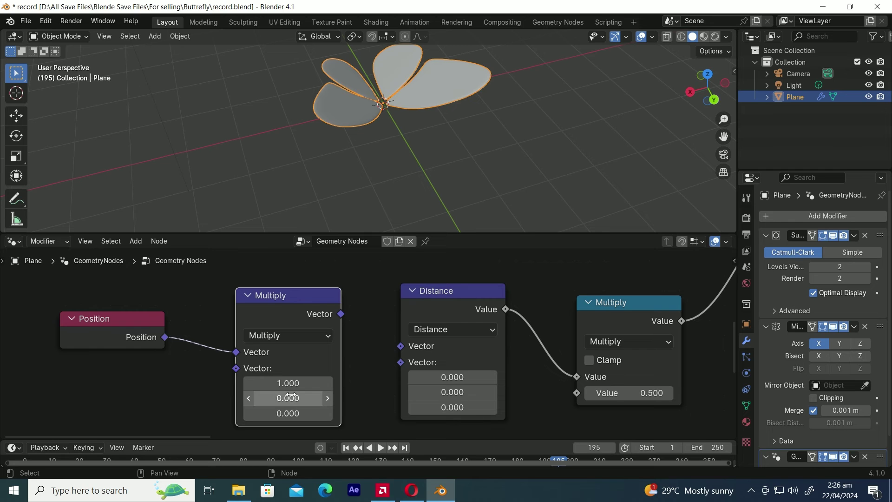
pyautogui.click(292, 395)
pyautogui.write('1')
pyautogui.press('Return')
pyautogui.click(284, 413)
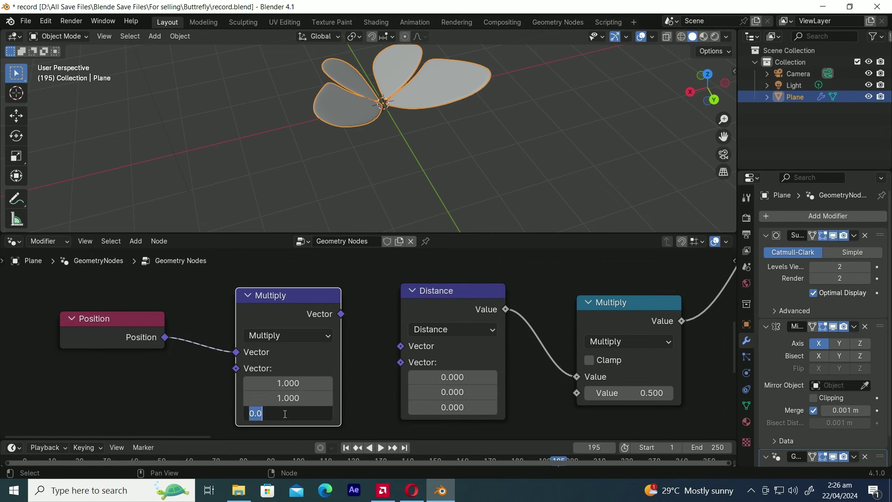
pyautogui.write('1')
pyautogui.press('Return')
# Connect the vector Multiply output to Distance's first Vector input, save the file, and play the animation.
pyautogui.hotkey('ctrl', 's')
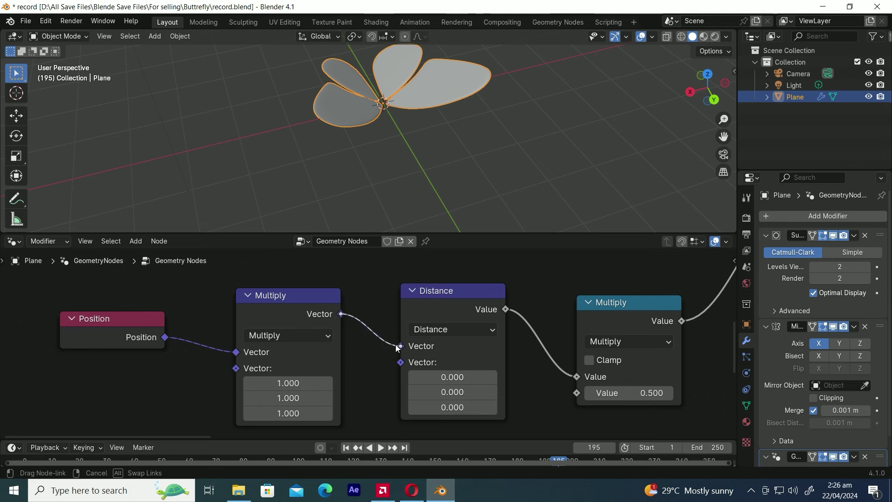
pyautogui.moveTo(397, 348); pyautogui.dragTo(400, 346)
pyautogui.press('space')
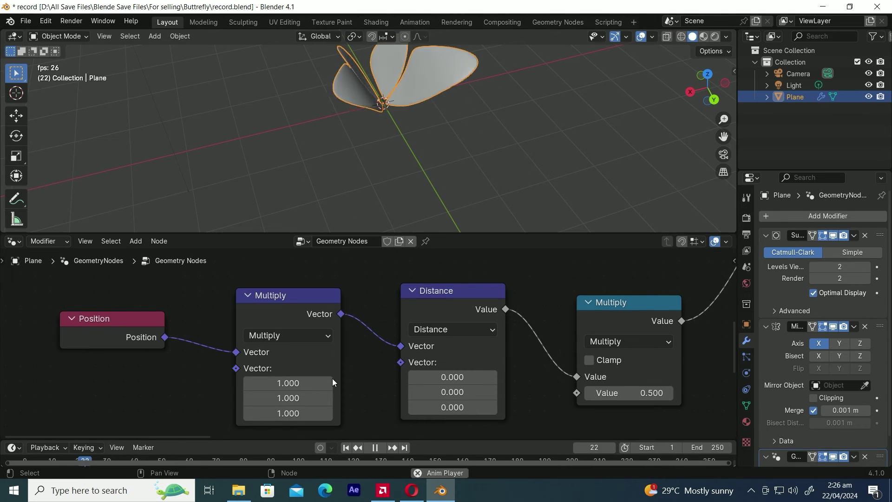
# Raise the vector Multiply node's Y value to 2 while the animation plays.
pyautogui.click(329, 398)
pyautogui.click(329, 398)
pyautogui.click(329, 398)
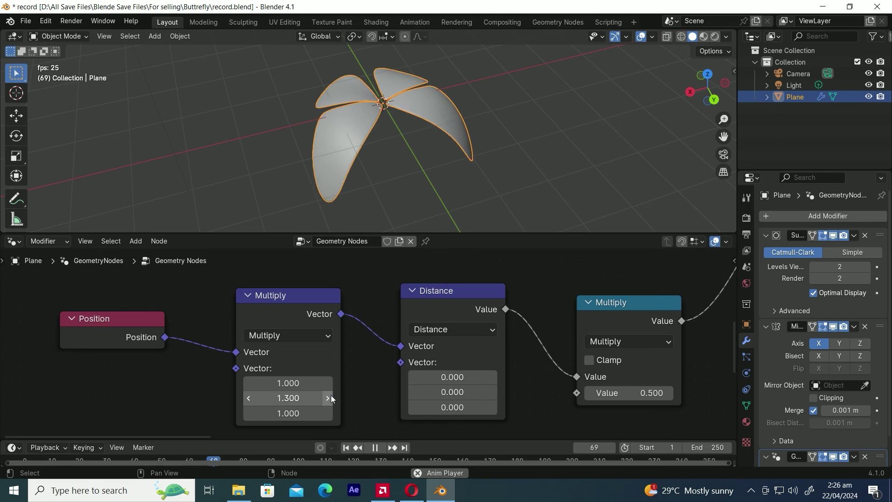
pyautogui.click(329, 398)
pyautogui.click(329, 397)
pyautogui.click(329, 397)
pyautogui.click(329, 398)
pyautogui.click(329, 398)
pyautogui.click(329, 397)
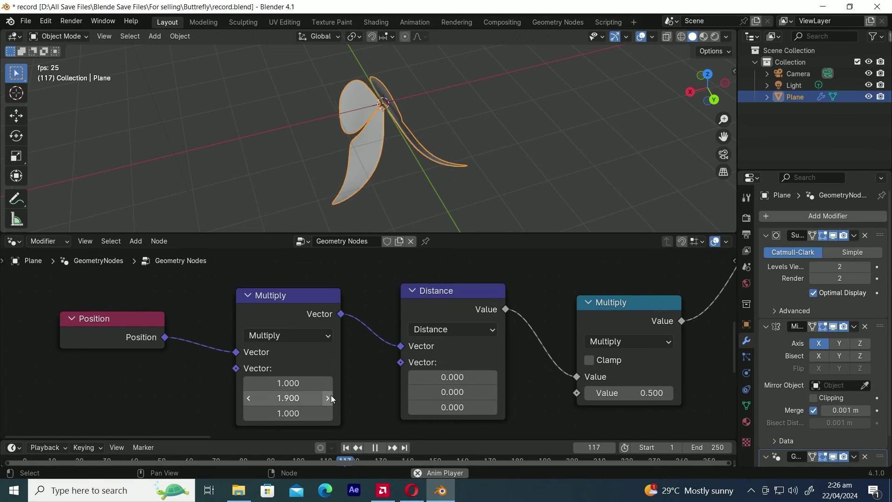
pyautogui.click(329, 397)
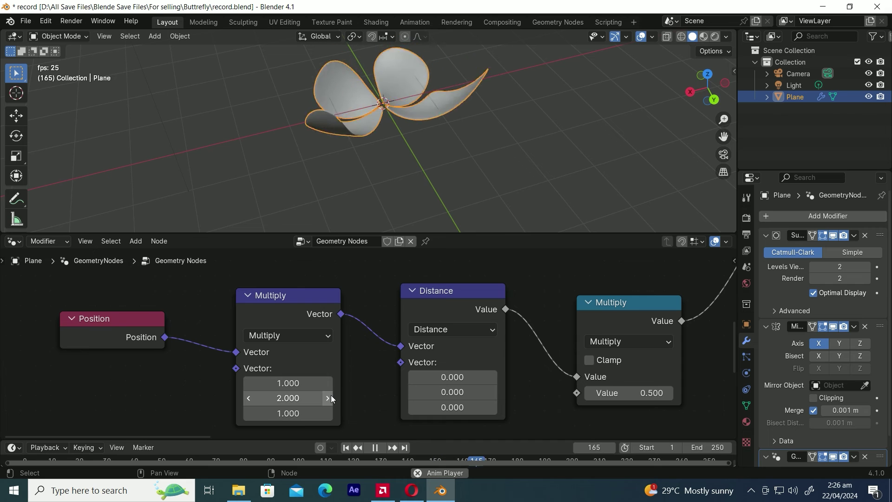
# Set the vector Multiply node's Y value to 1.5, and stop the playback, returning to the start frame.
pyautogui.click(545, 166)
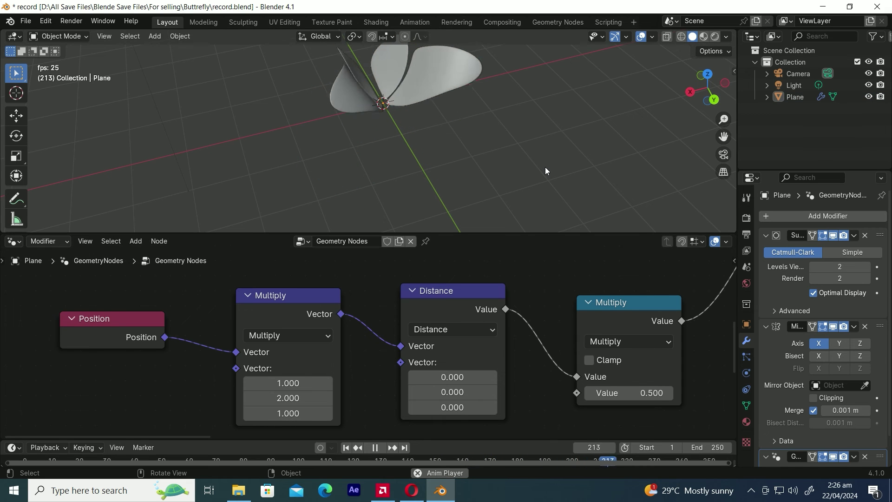
pyautogui.click(301, 398)
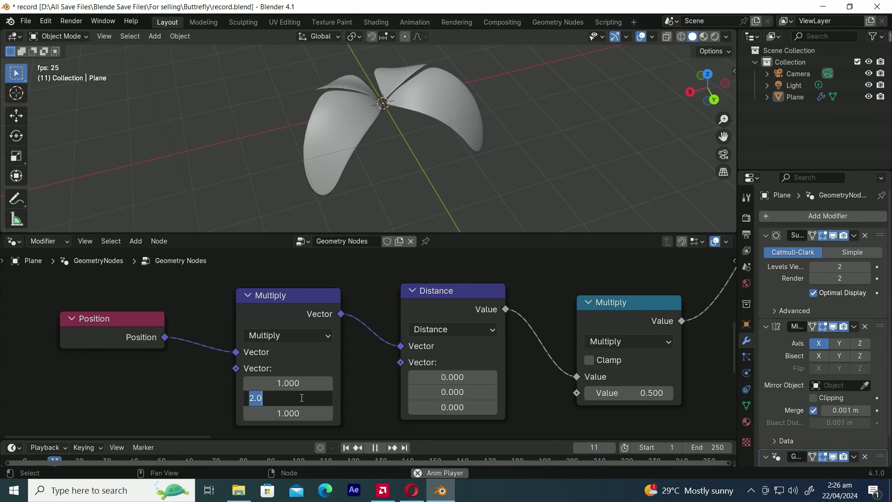
pyautogui.write('1.5')
pyautogui.press('Return')
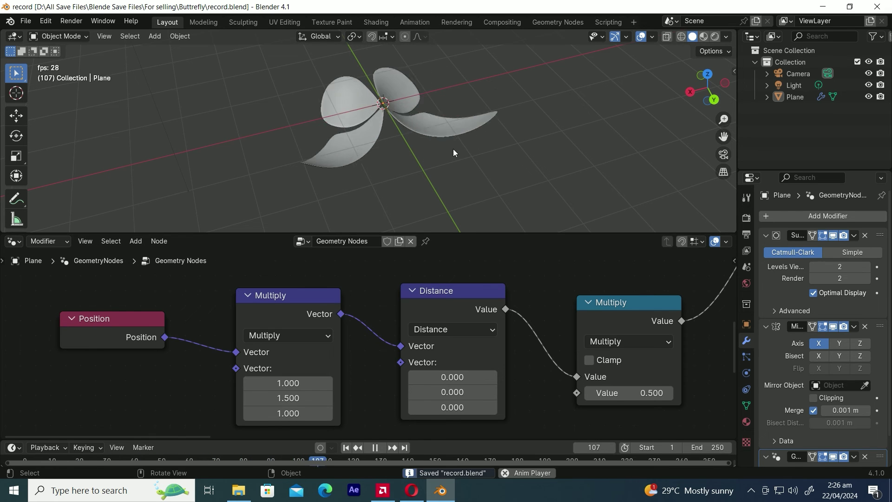
pyautogui.press('Escape')
# Set the divisor of the Divide node after Scene Time to 5, and play the animation.
pyautogui.scroll(-2, 412, 355)
pyautogui.scroll(-2, 412, 351)
pyautogui.moveTo(428, 332); pyautogui.dragTo(352, 413, button='middle')
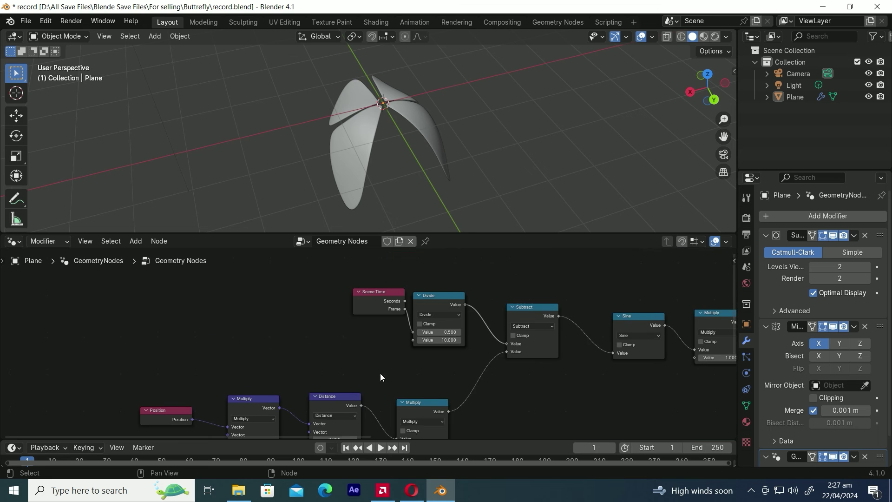
pyautogui.scroll(2, 442, 341)
pyautogui.scroll(4, 511, 377)
pyautogui.moveTo(551, 369); pyautogui.dragTo(426, 389, button='middle')
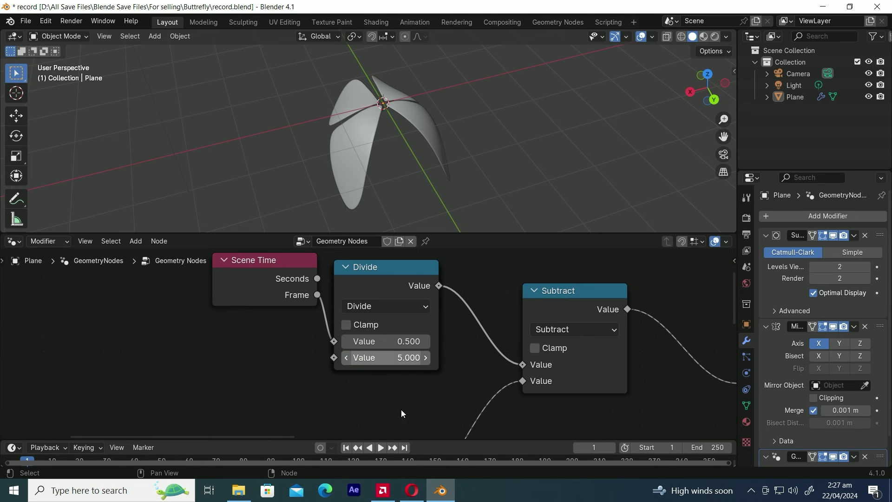
pyautogui.press('space')
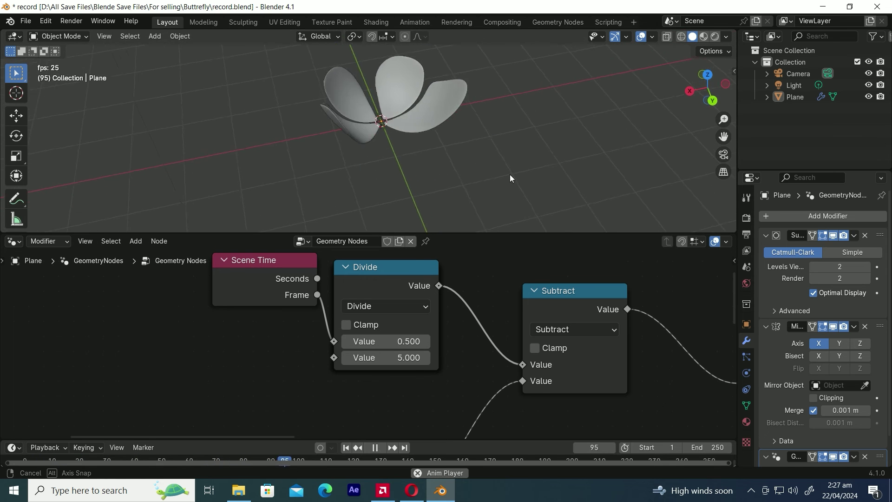
# Hide the viewport overlays, save the file, and stop the playback.
pyautogui.moveTo(509, 174); pyautogui.dragTo(492, 182, button='middle')
pyautogui.click(642, 37)
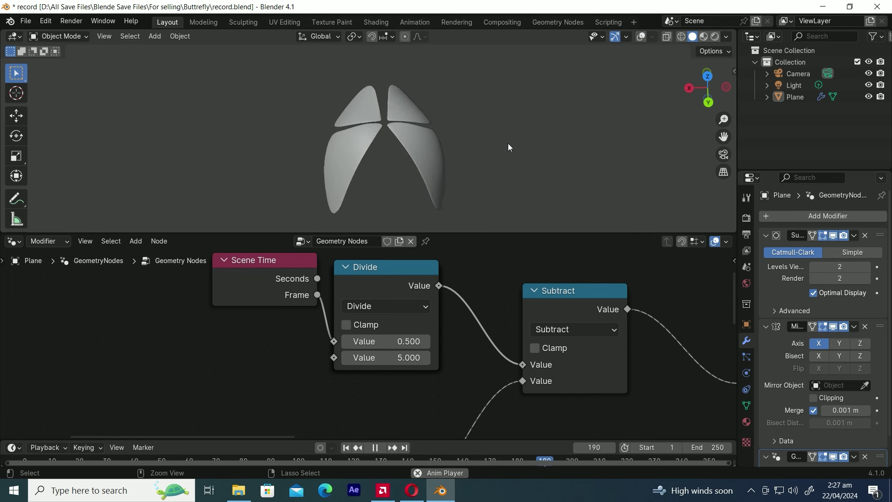
pyautogui.hotkey('ctrl', 's')
pyautogui.press('space')
# Set the Y value of the Distance node's second vector to 2, and play the animation while viewing the wings from another angle.
pyautogui.scroll(-4, 403, 407)
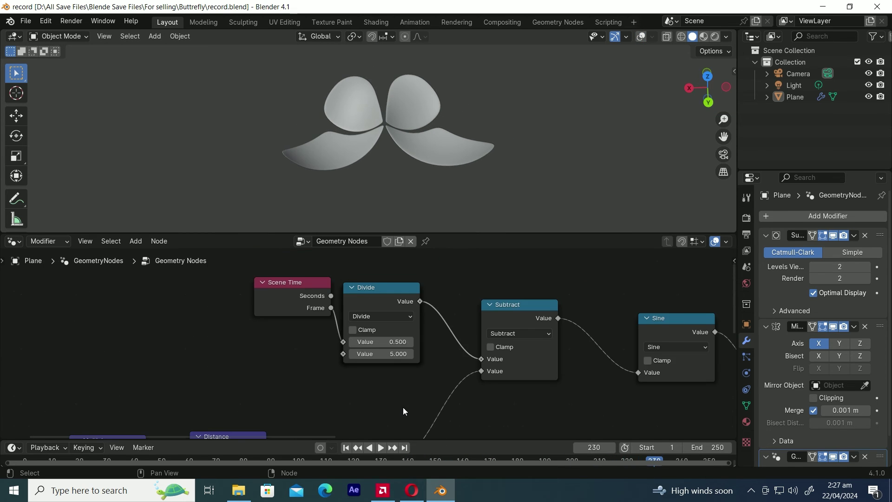
pyautogui.moveTo(414, 402); pyautogui.dragTo(482, 294, button='middle')
pyautogui.scroll(3, 308, 394)
pyautogui.moveTo(355, 395); pyautogui.dragTo(427, 360, button='middle')
pyautogui.scroll(2, 367, 344)
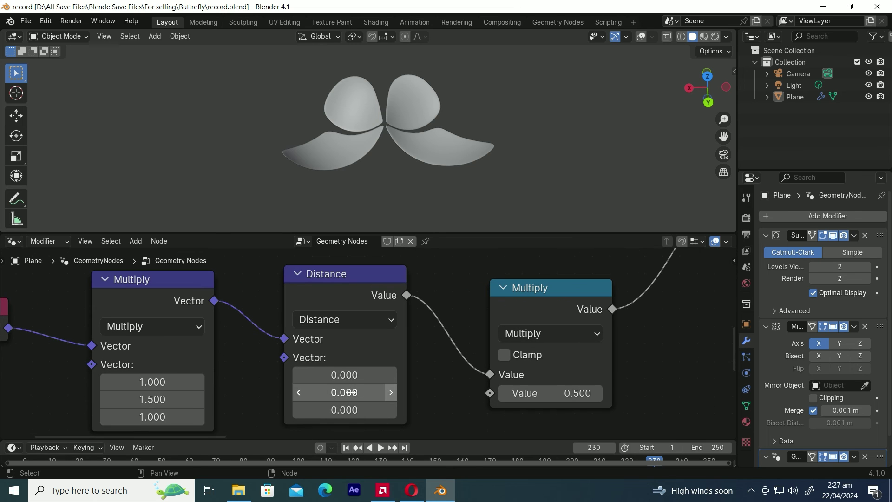
pyautogui.write('2')
pyautogui.press('Return')
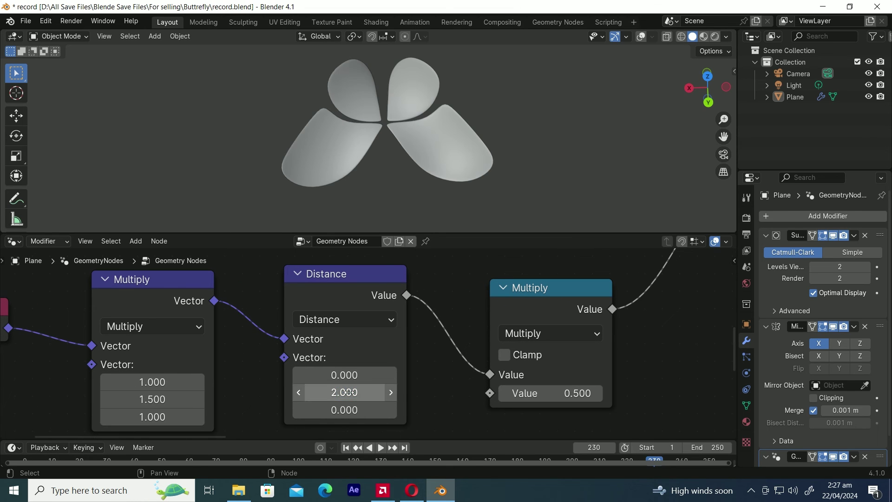
pyautogui.press('space')
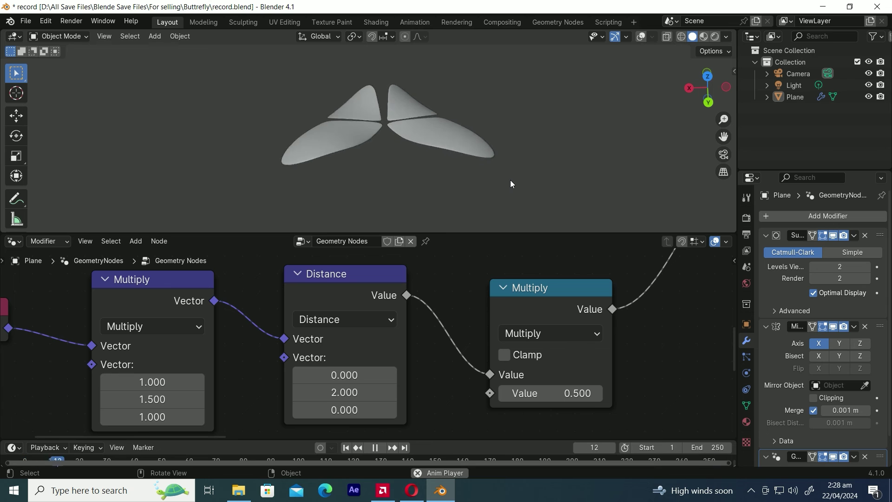
pyautogui.moveTo(387, 192); pyautogui.dragTo(477, 194, button='middle')
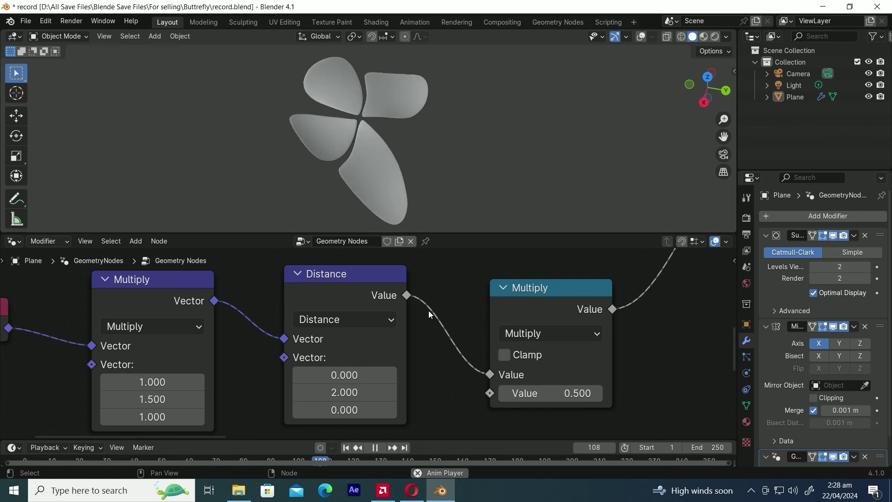
# Stop the playback, raise the Y value of Distance's second vector to 3, and replay the animation.
pyautogui.press('space')
pyautogui.click(394, 392)
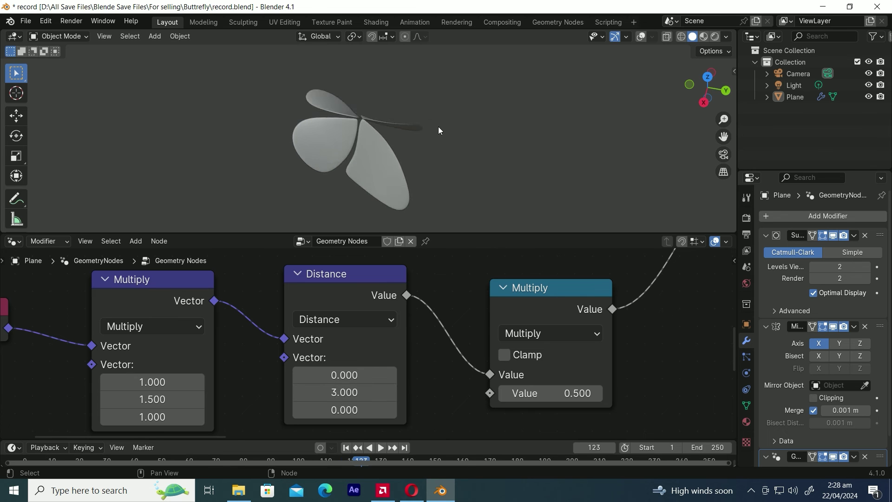
pyautogui.press('space')
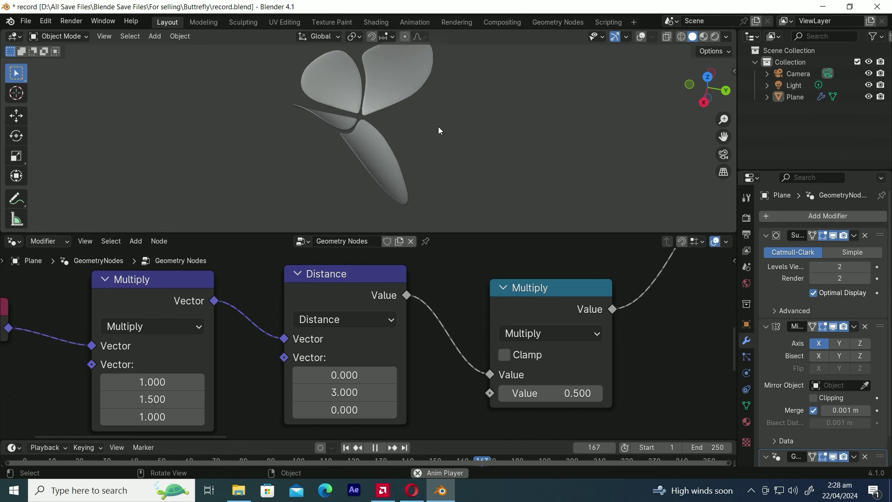
# Stop the playback, set the Y value of Distance's second vector to 1, and play the flapping animation again.
pyautogui.press('space')
pyautogui.click(354, 392)
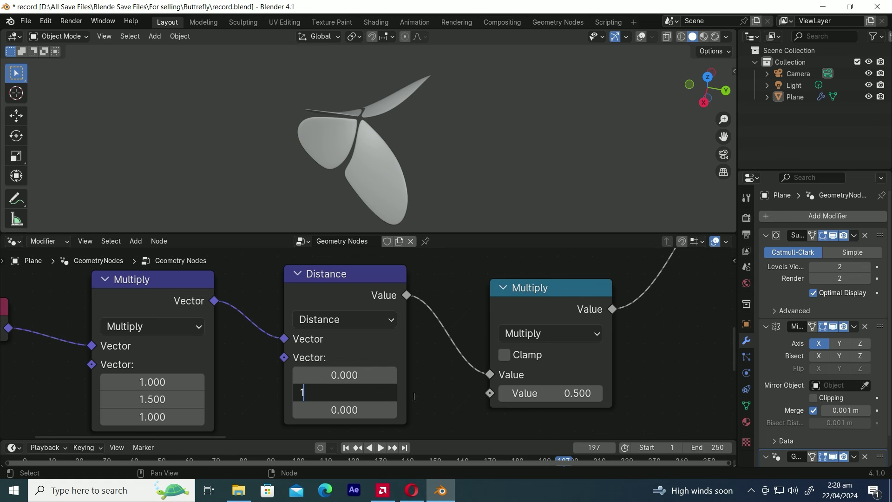
pyautogui.write('1')
pyautogui.press('Return')
pyautogui.press('space')
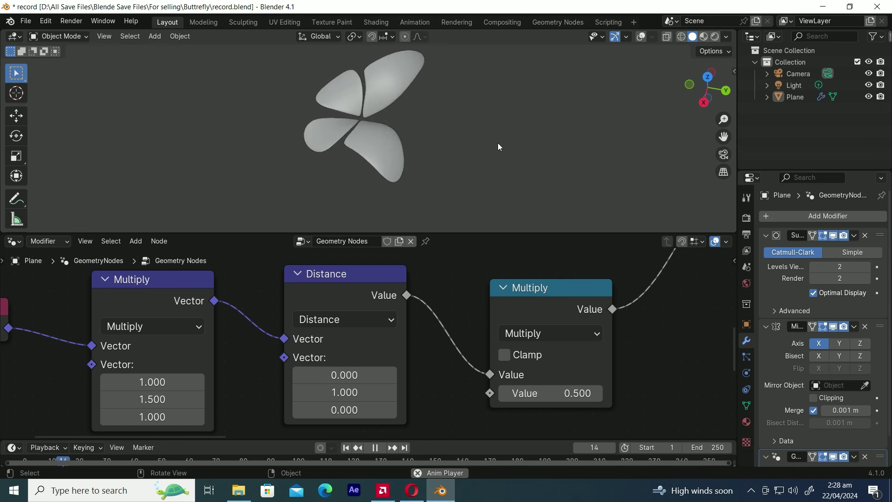
pyautogui.moveTo(498, 143); pyautogui.dragTo(443, 152, button='middle')
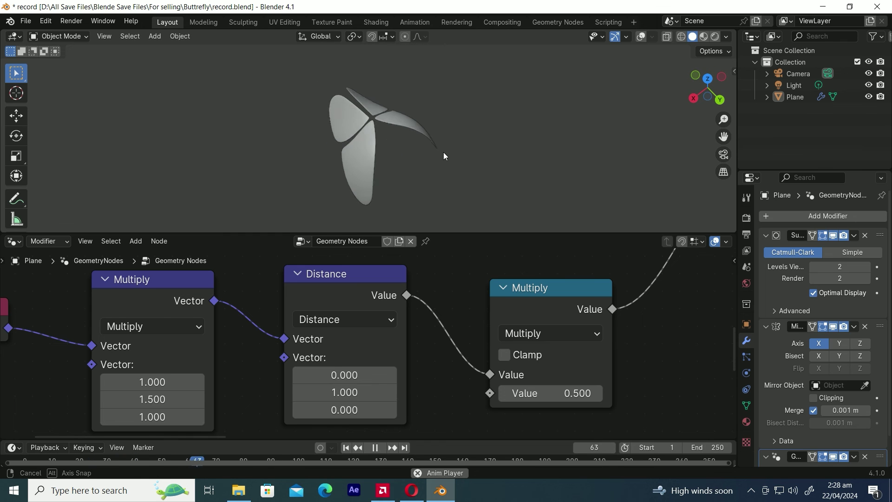
# Stop the playback, set the value of the Multiply node after Distance to 0.2, and play the animation.
pyautogui.press('space')
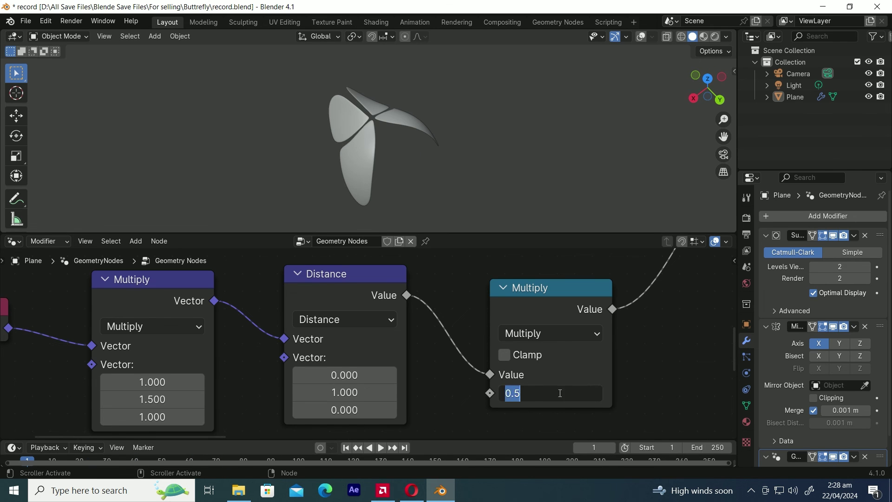
pyautogui.write('0.2')
pyautogui.press('Return')
pyautogui.press('space')
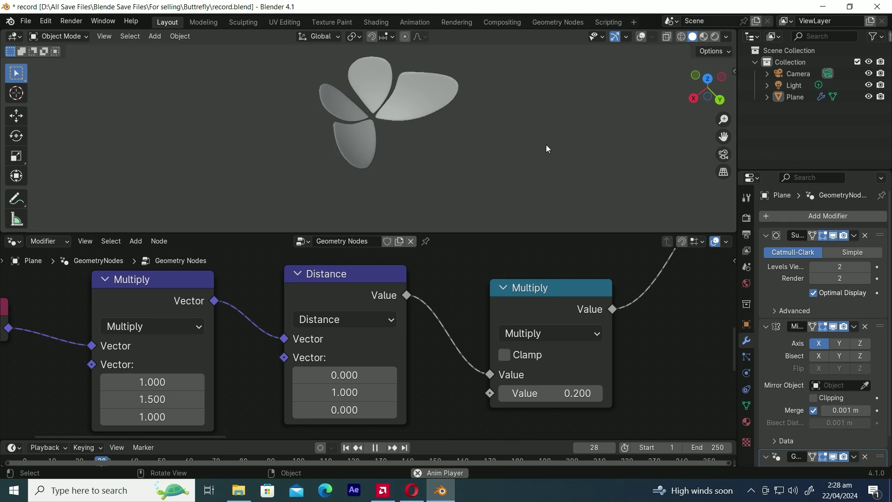
pyautogui.scroll(-3, 478, 374)
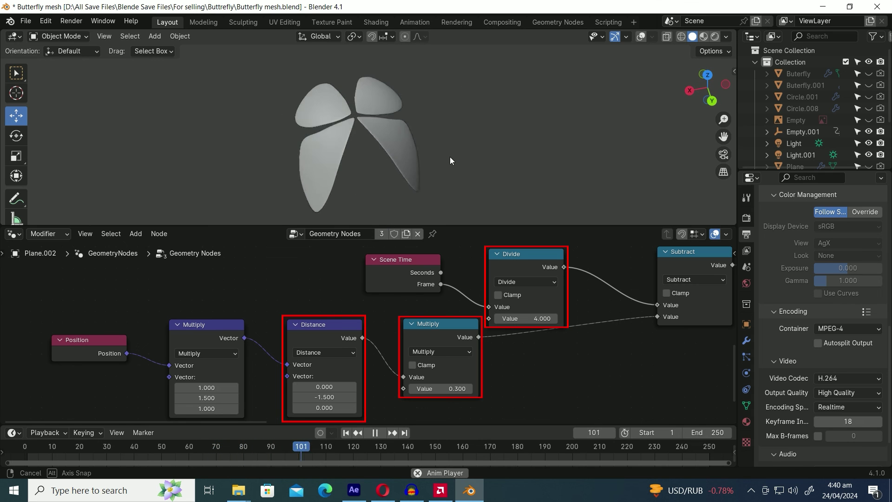
# Examine the flapping butterfly from several angles, switching the viewport to Solid shading and back to Material Preview.
pyautogui.moveTo(450, 161); pyautogui.dragTo(485, 161, button='middle')
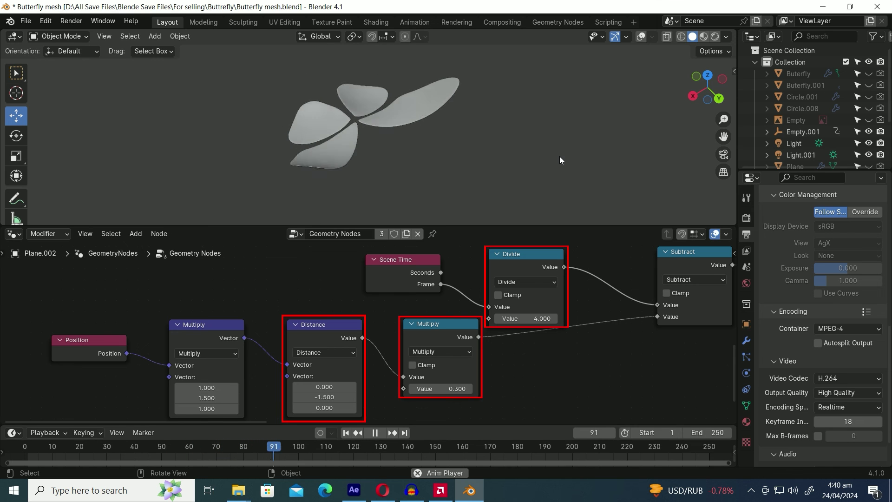
pyautogui.moveTo(559, 156); pyautogui.dragTo(436, 179, button='middle')
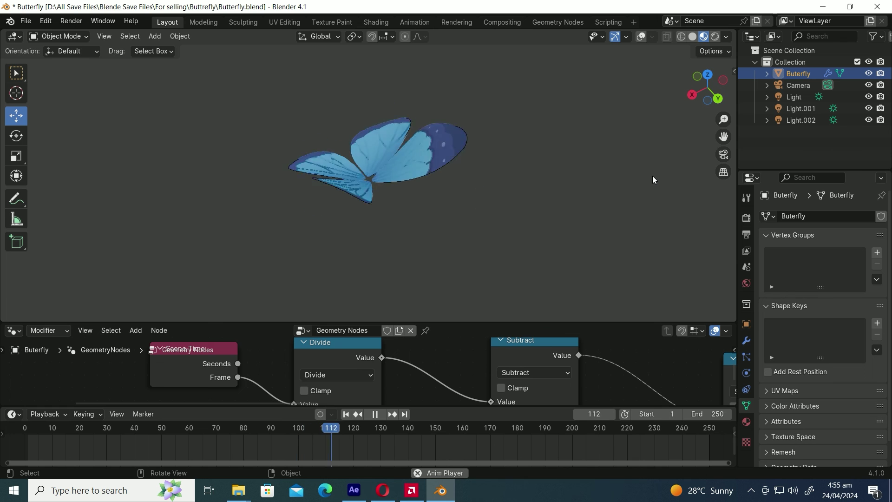
pyautogui.click(693, 37)
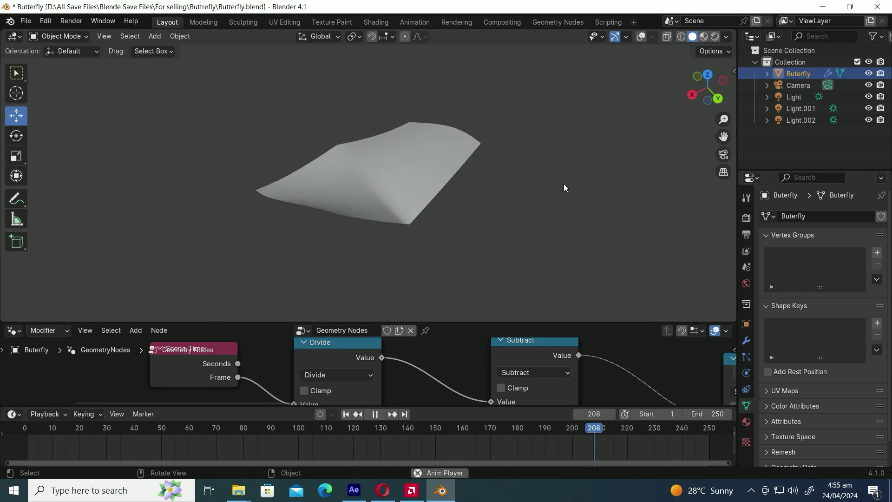
pyautogui.moveTo(564, 184)
pyautogui.mouseDown(button='middle')
pyautogui.moveTo(612, 230)
pyautogui.moveTo(634, 228)
pyautogui.moveTo(506, 150)
pyautogui.moveTo(492, 116)
pyautogui.moveTo(562, 166)
pyautogui.moveTo(554, 188)
pyautogui.mouseUp(button='middle')
pyautogui.click(703, 36)
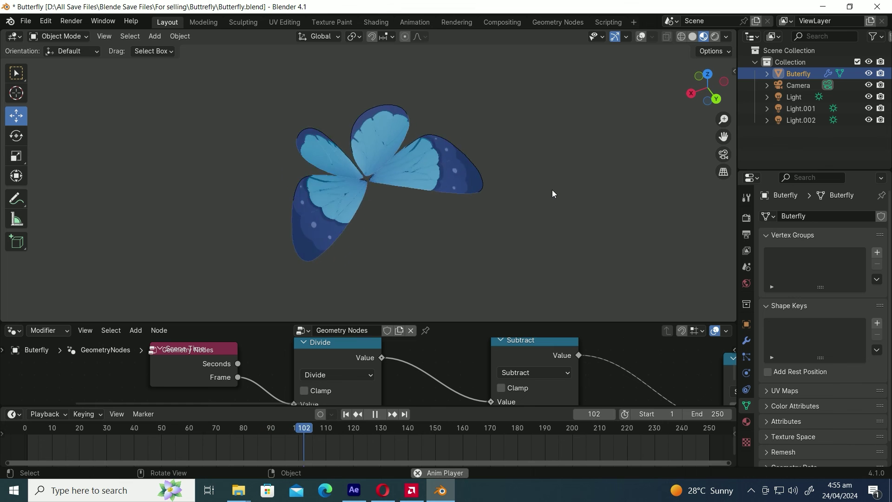